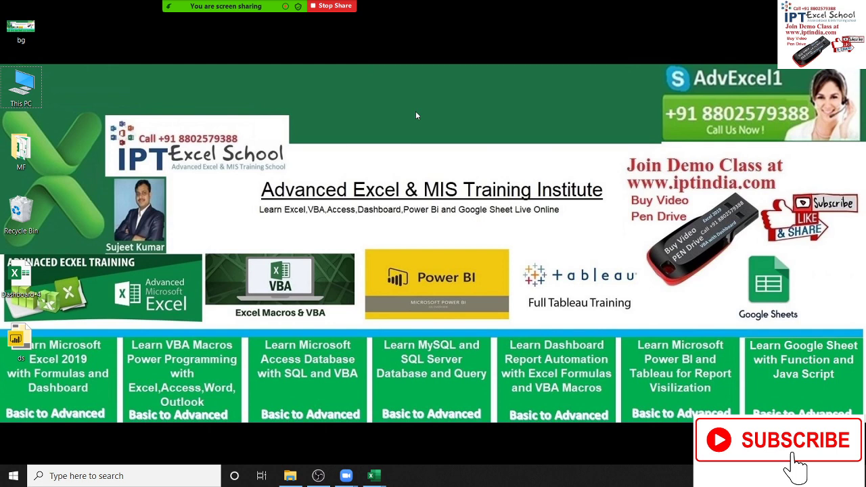
# Adjust the recording's audio and camera options, hide the video panel, and bring Excel forward.
pyautogui.click(68, 13)
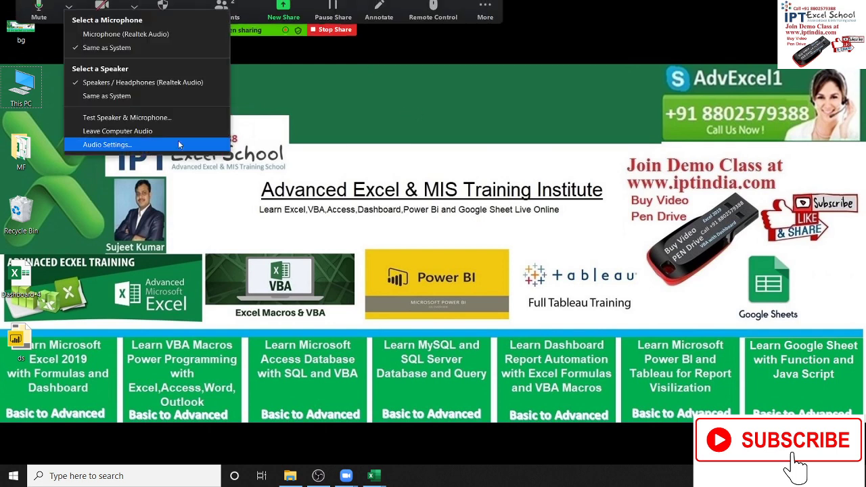
pyautogui.click(134, 13)
pyautogui.click(105, 19)
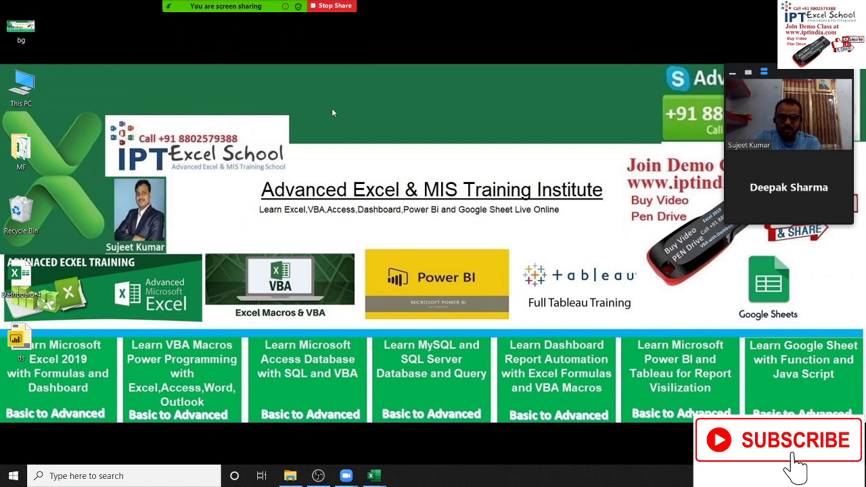
pyautogui.click(134, 12)
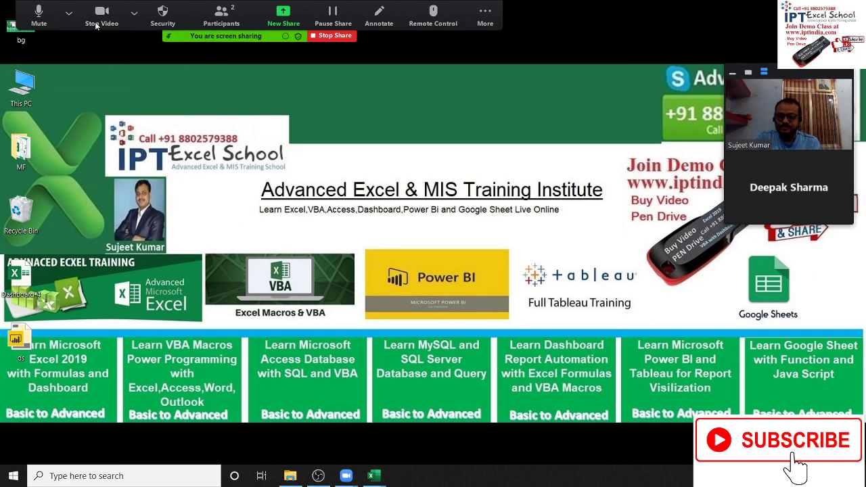
pyautogui.click(96, 25)
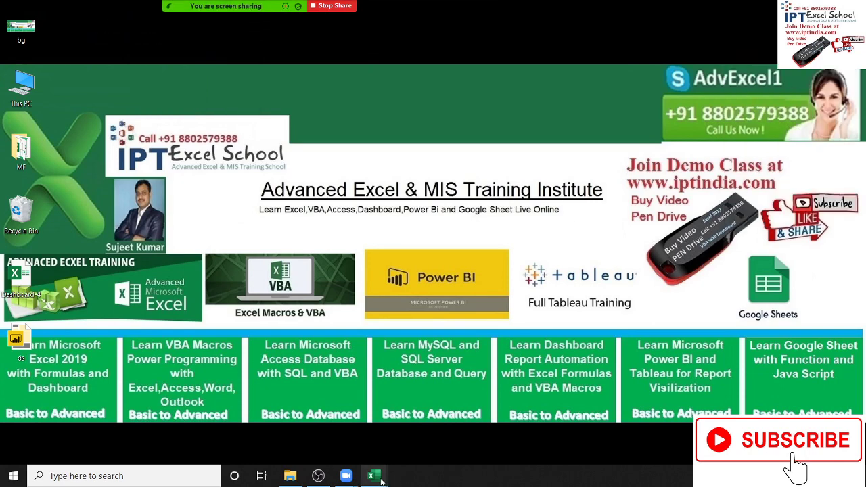
pyautogui.moveTo(371, 475)
pyautogui.click(409, 434)
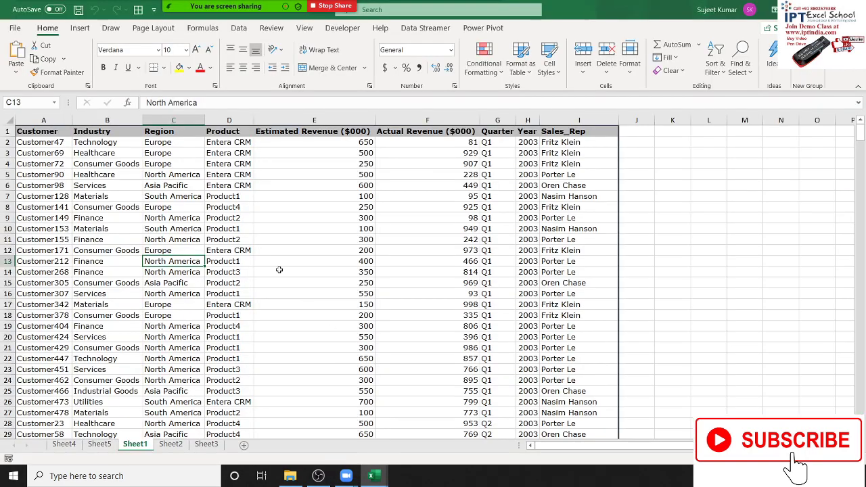
# Highlight the sales records and the Customer, Industry and Product columns.
pyautogui.moveTo(37, 142); pyautogui.dragTo(560, 369)
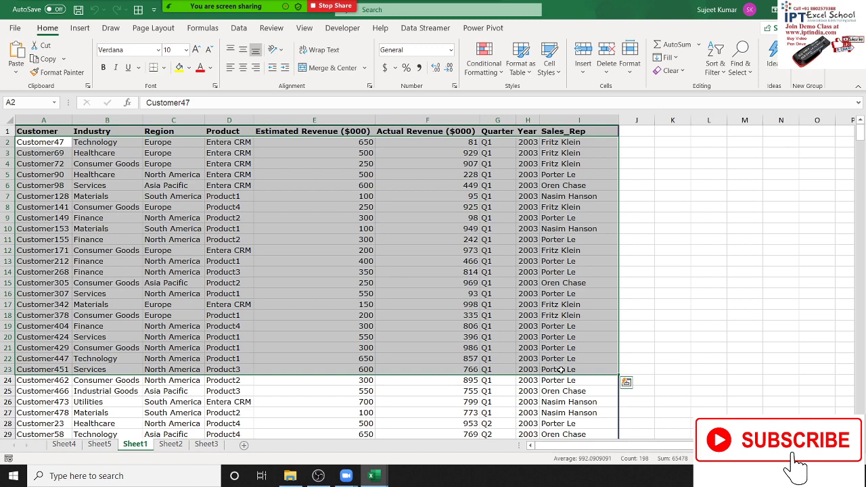
pyautogui.click(92, 198)
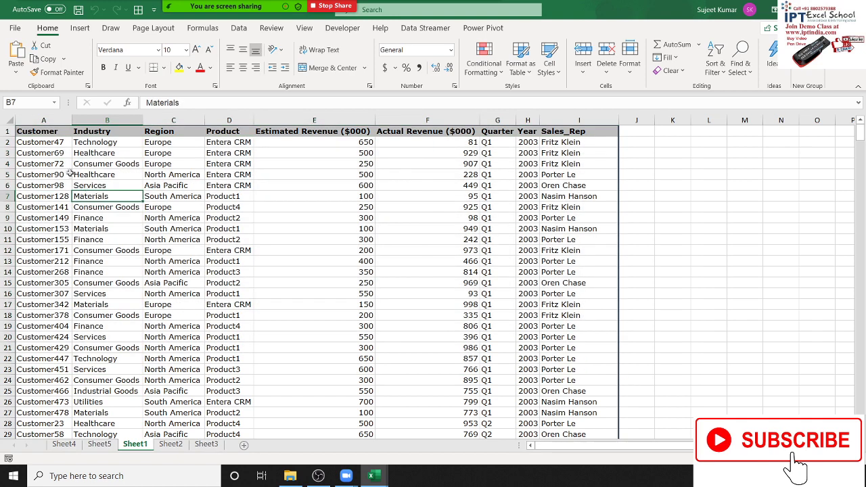
pyautogui.click(41, 133)
pyautogui.moveTo(107, 119); pyautogui.dragTo(591, 93)
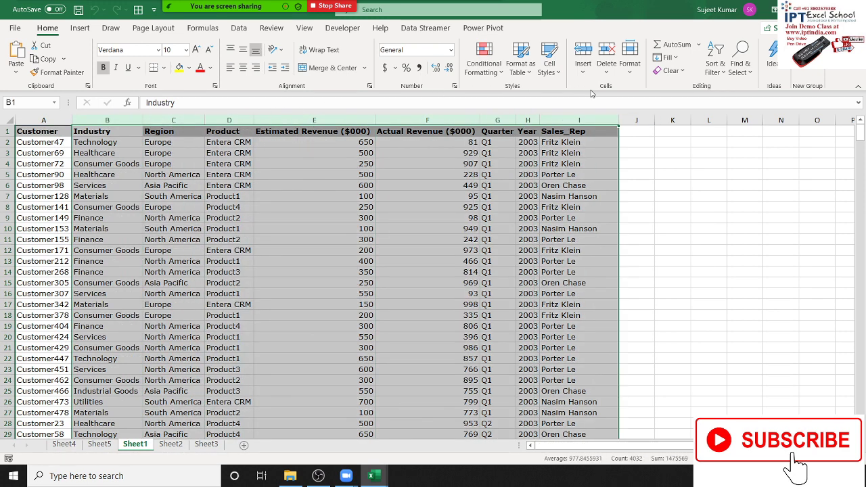
pyautogui.click(204, 175)
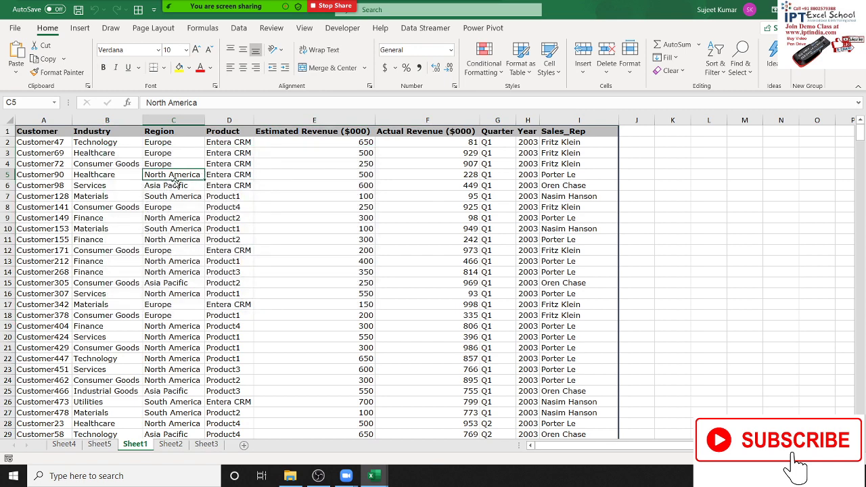
pyautogui.click(46, 121)
pyautogui.click(89, 121)
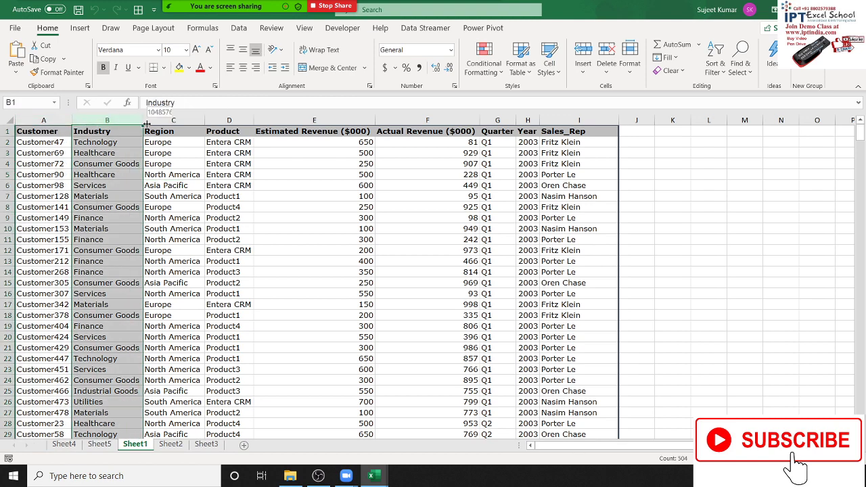
pyautogui.moveTo(227, 129); pyautogui.dragTo(228, 152)
pyautogui.click(226, 128)
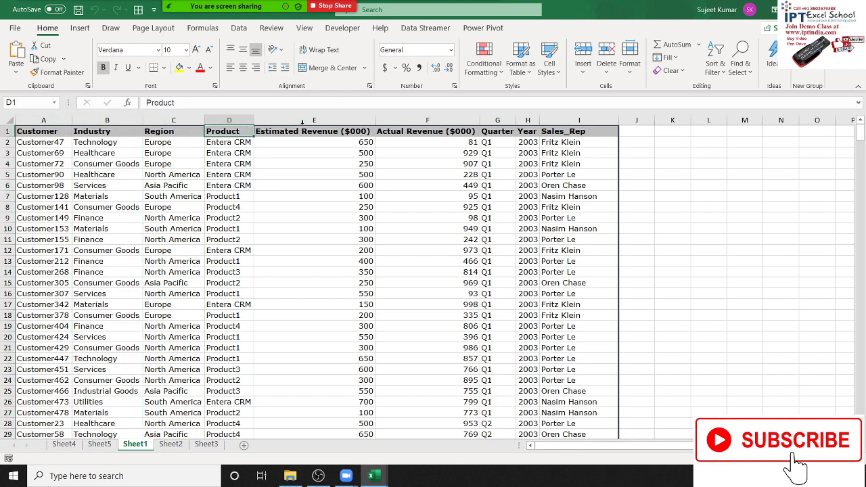
# Highlight the Estimated Revenue, Actual Revenue, Quarter, Year and Sales_Rep columns, then the header row.
pyautogui.click(302, 121)
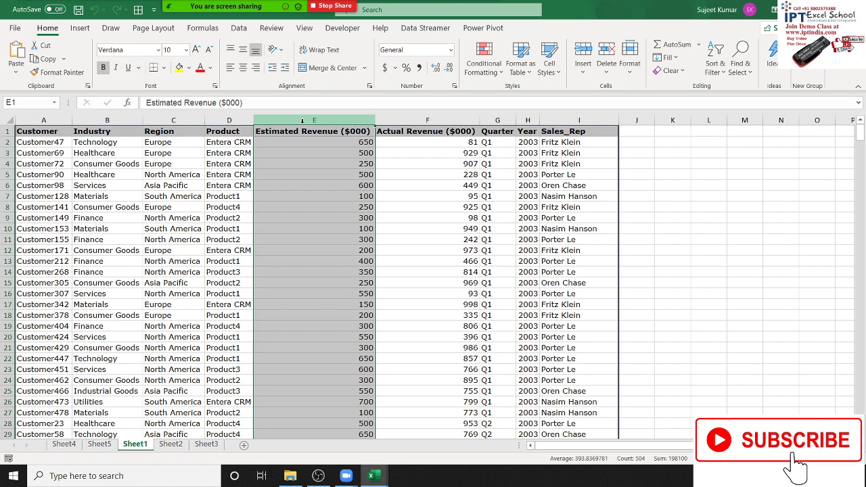
pyautogui.click(427, 121)
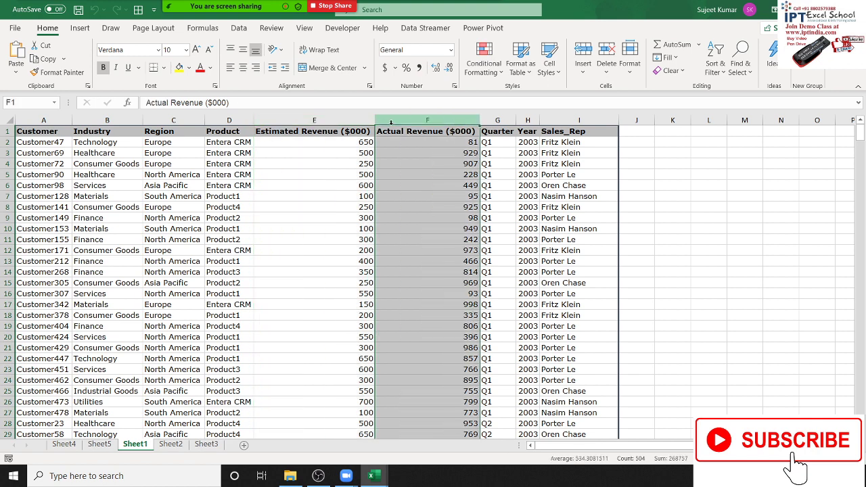
pyautogui.click(509, 131)
pyautogui.click(527, 131)
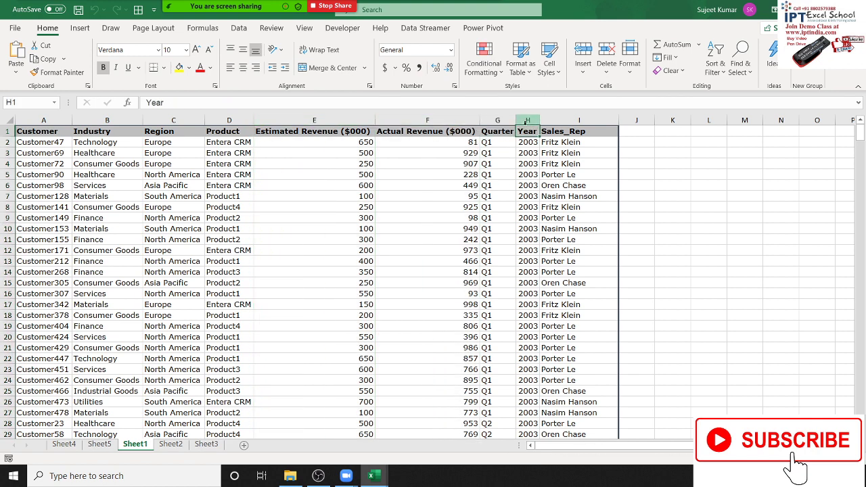
pyautogui.click(561, 122)
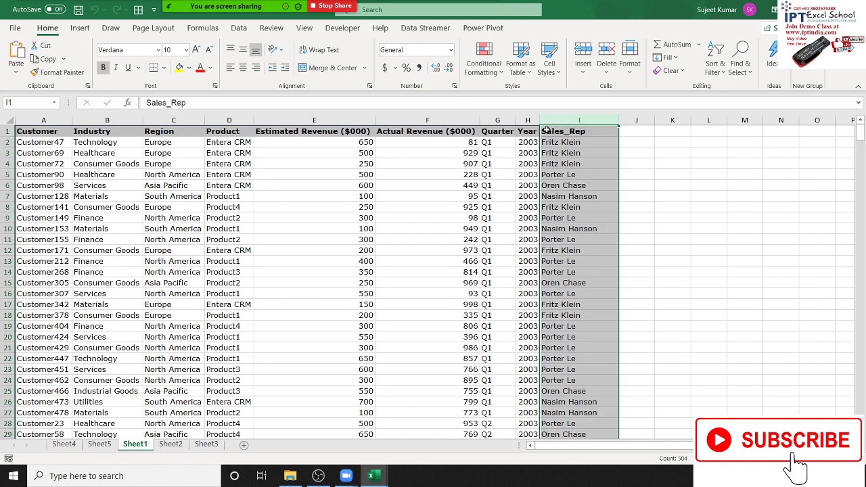
pyautogui.click(97, 182)
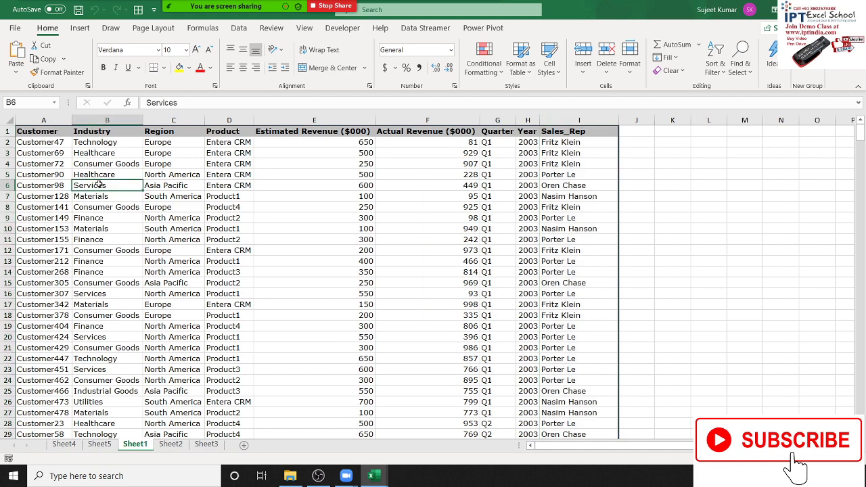
pyautogui.click(179, 163)
pyautogui.click(40, 135)
pyautogui.moveTo(41, 135); pyautogui.dragTo(528, 145)
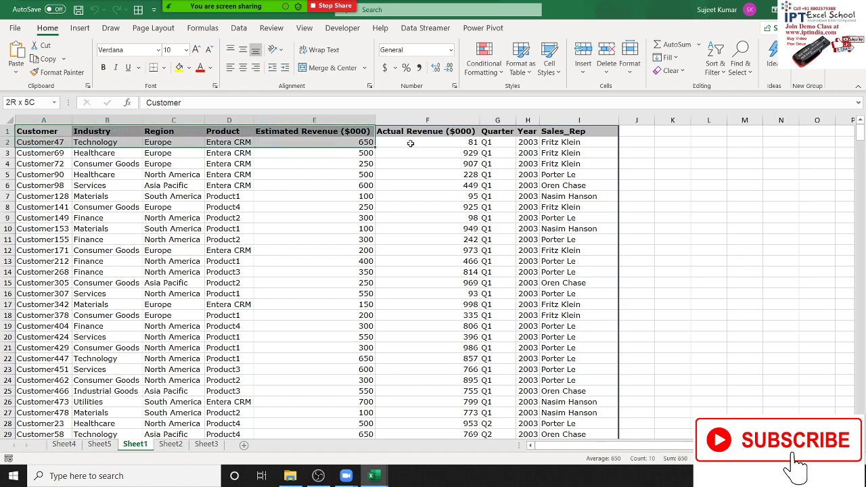
pyautogui.scroll(-7, 150, 433)
pyautogui.scroll(7, 150, 433)
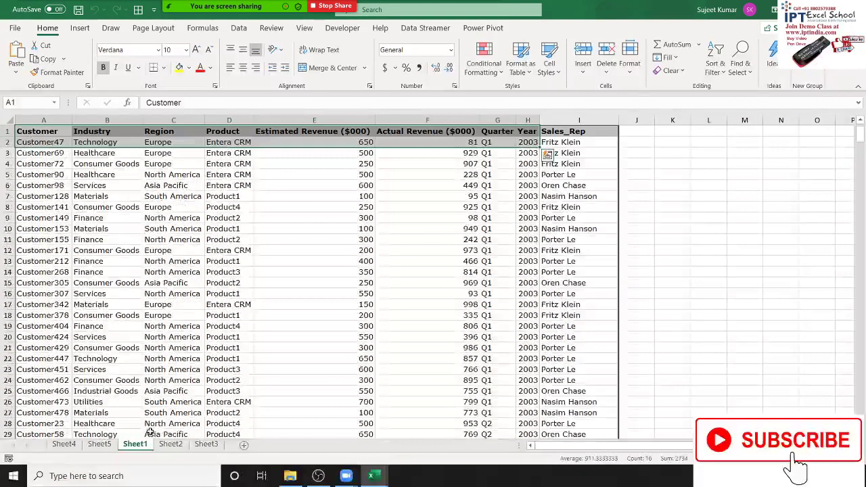
pyautogui.click(129, 348)
pyautogui.moveTo(42, 131); pyautogui.dragTo(584, 132)
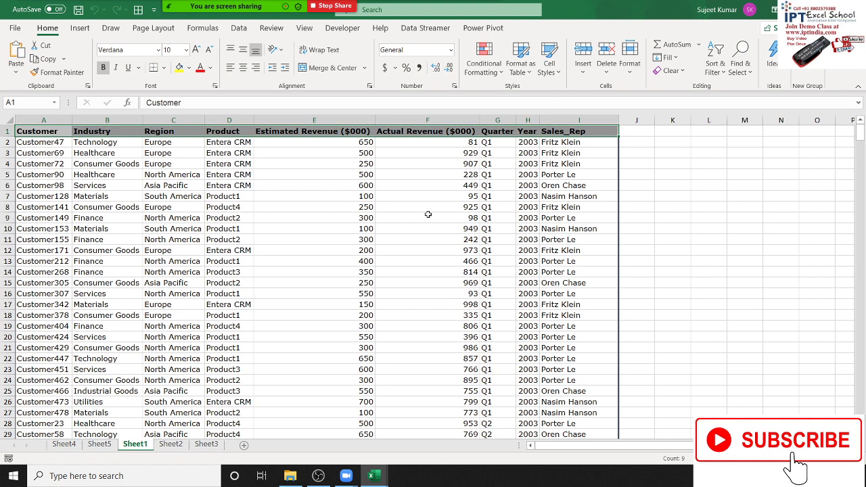
pyautogui.click(293, 175)
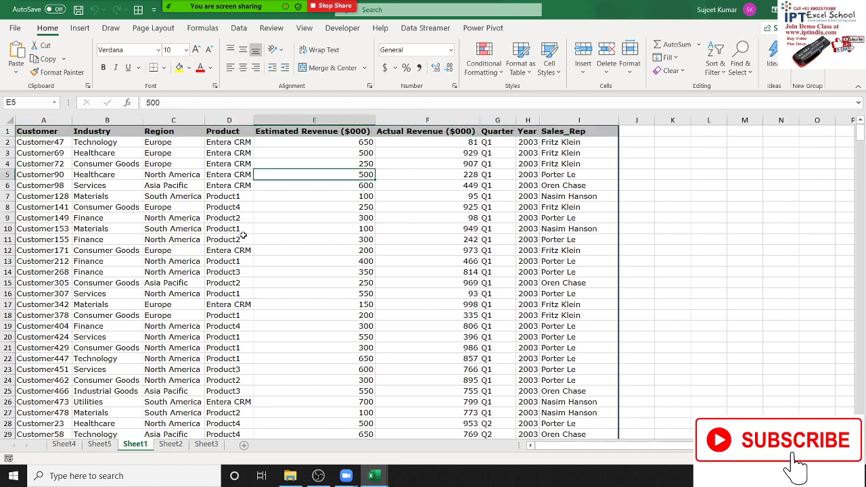
pyautogui.click(59, 153)
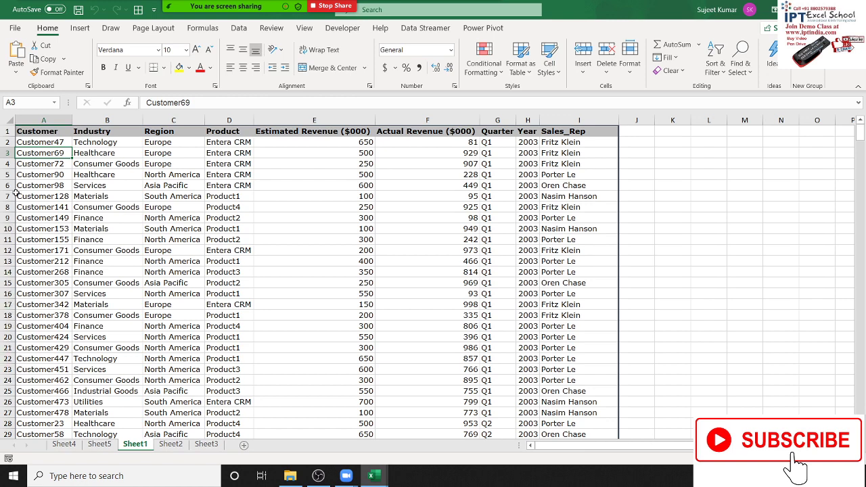
pyautogui.click(5, 291)
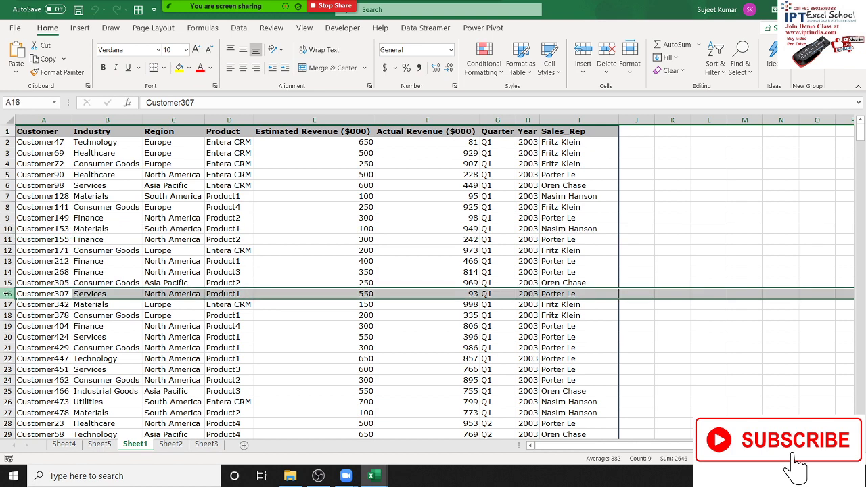
pyautogui.hotkey('ctrl', 'shift', '+')
pyautogui.click(89, 366)
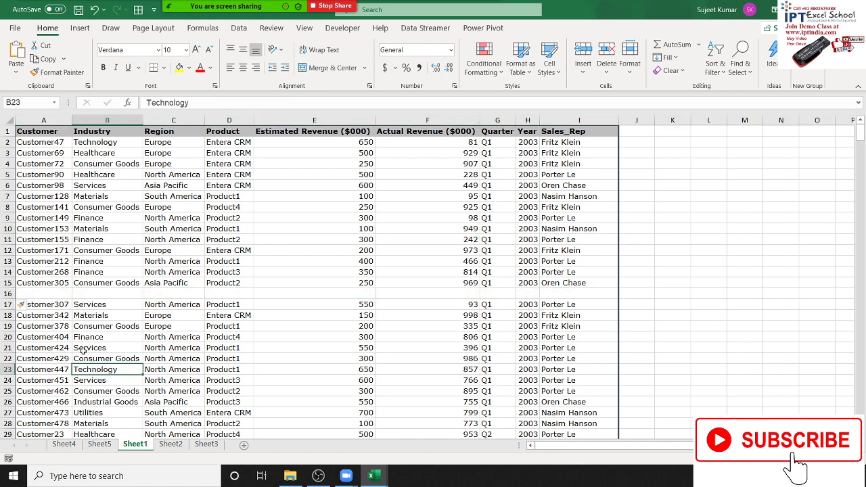
pyautogui.moveTo(40, 293)
pyautogui.mouseDown()
pyautogui.moveTo(290, 269)
pyautogui.moveTo(583, 294)
pyautogui.mouseUp()
pyautogui.click(177, 434)
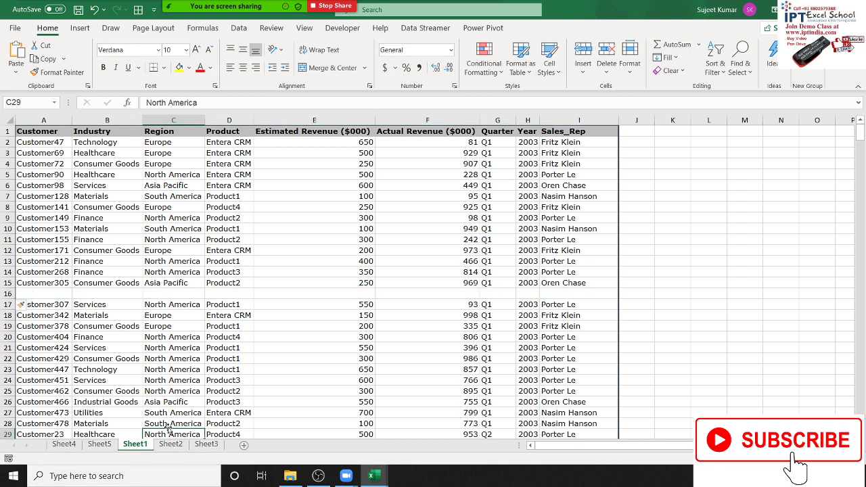
pyautogui.click(38, 132)
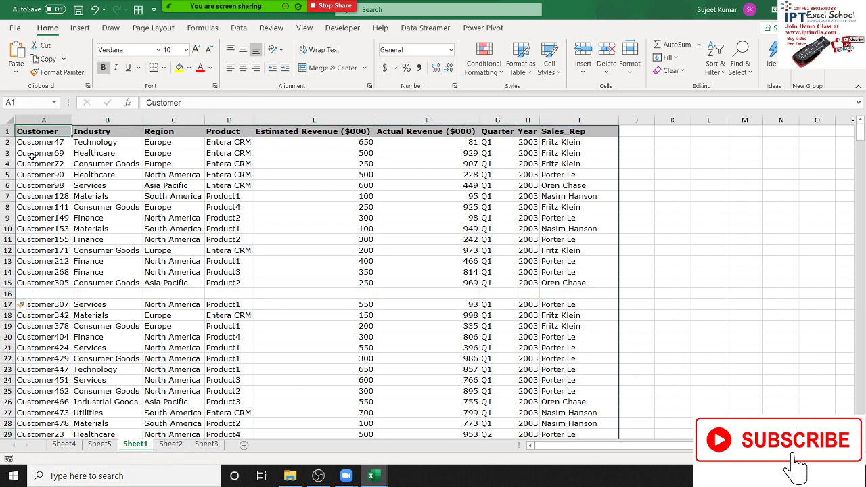
pyautogui.hotkey('ctrl', 'a')
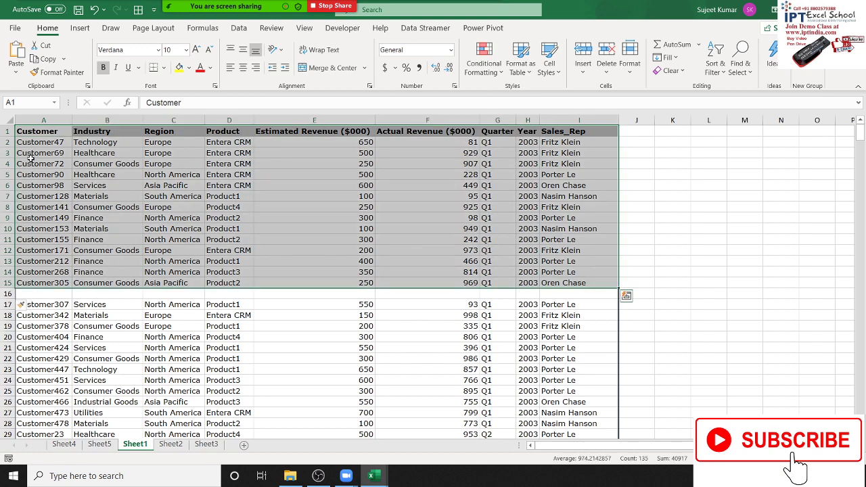
pyautogui.click(39, 296)
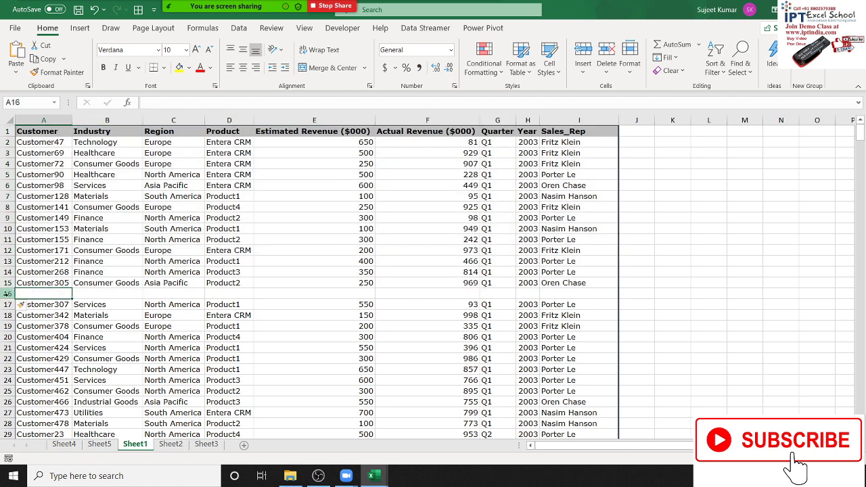
pyautogui.click(6, 293)
pyautogui.hotkey('ctrl', '-')
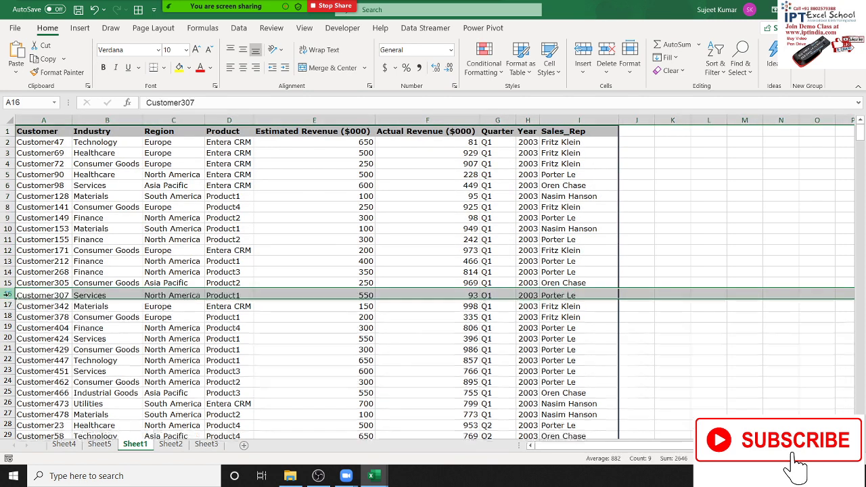
pyautogui.click(101, 228)
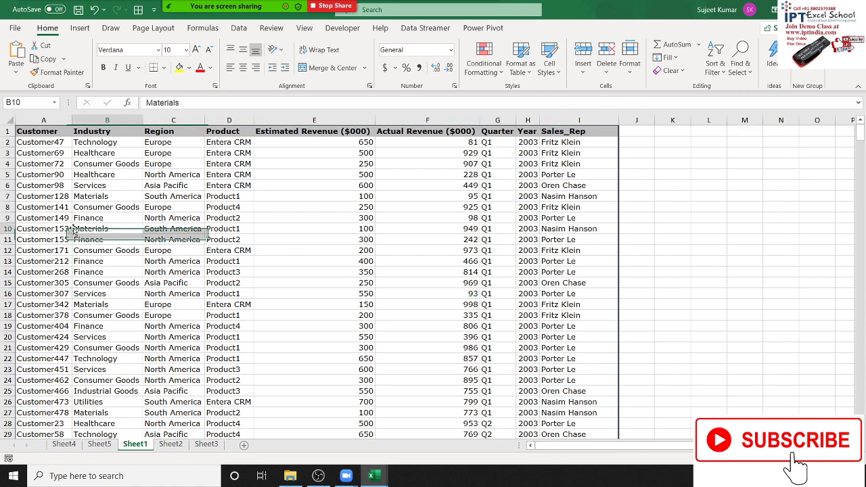
pyautogui.click(38, 133)
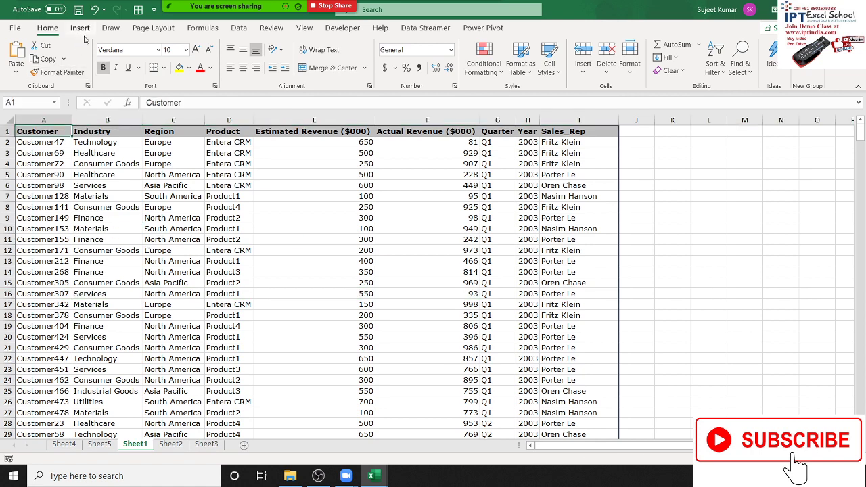
# Insert a PivotTable from the sales data on a new worksheet, Sheet6.
pyautogui.click(80, 28)
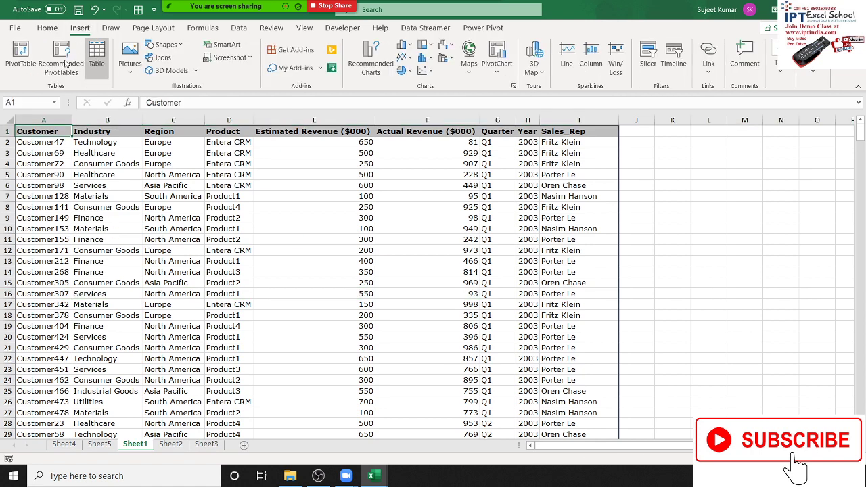
pyautogui.click(22, 58)
pyautogui.click(451, 255)
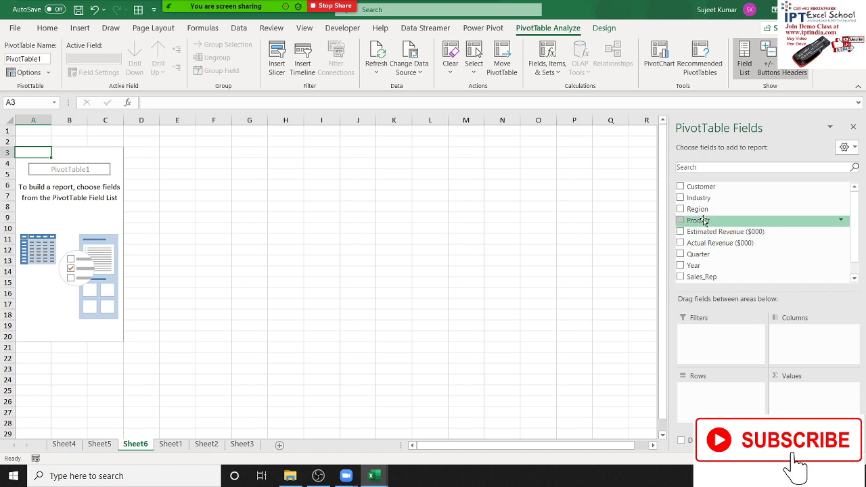
# Place Product in Rows and sum Actual Revenue ($000) for each product.
pyautogui.moveTo(699, 220)
pyautogui.mouseDown()
pyautogui.moveTo(725, 265)
pyautogui.moveTo(714, 390)
pyautogui.moveTo(797, 342)
pyautogui.mouseUp()
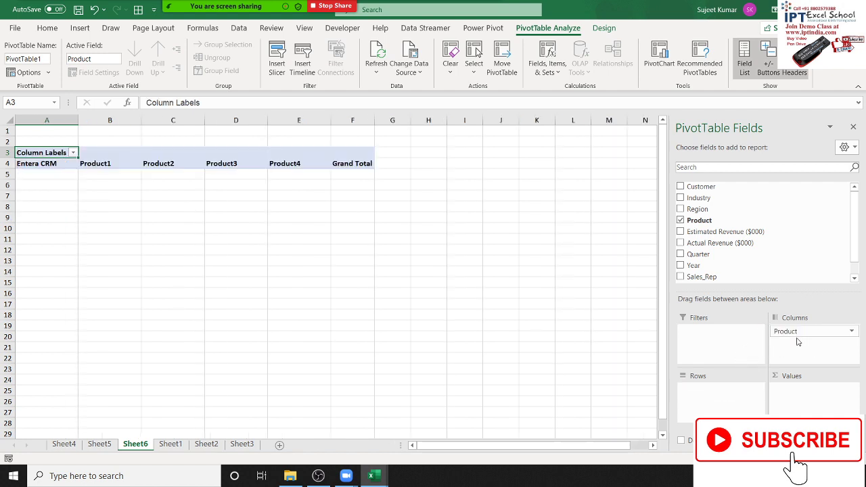
pyautogui.moveTo(797, 342); pyautogui.dragTo(745, 390)
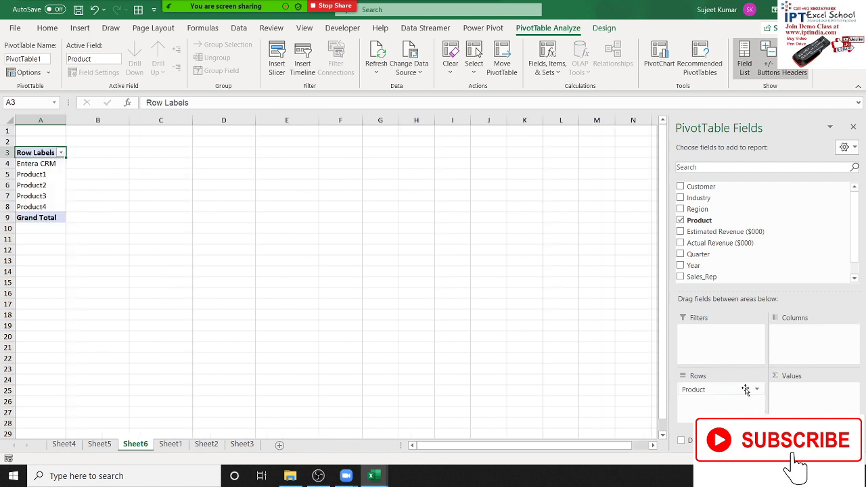
pyautogui.moveTo(719, 242); pyautogui.dragTo(801, 392)
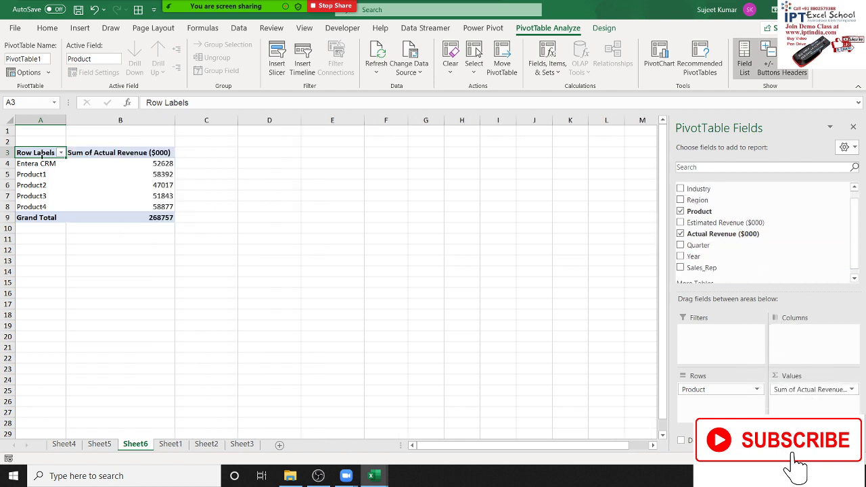
pyautogui.moveTo(41, 153); pyautogui.dragTo(151, 216)
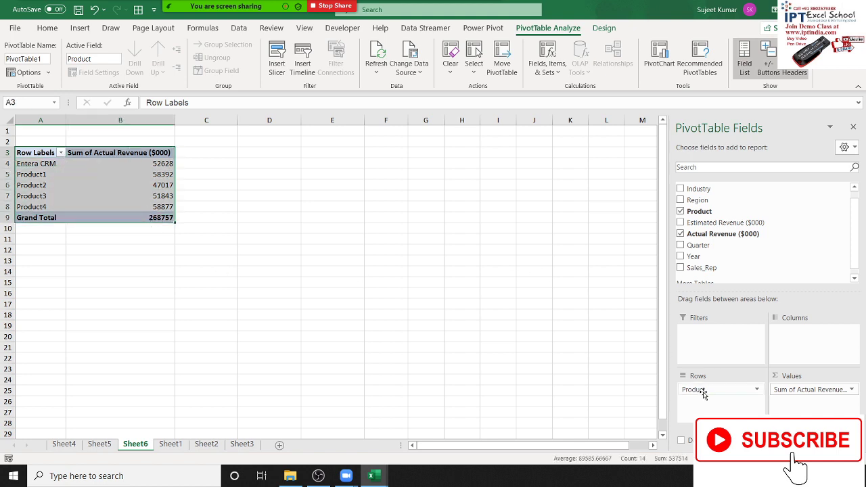
# Replace Product with Region in Rows and compare against Sheet1's Region column.
pyautogui.moveTo(721, 389); pyautogui.dragTo(729, 249)
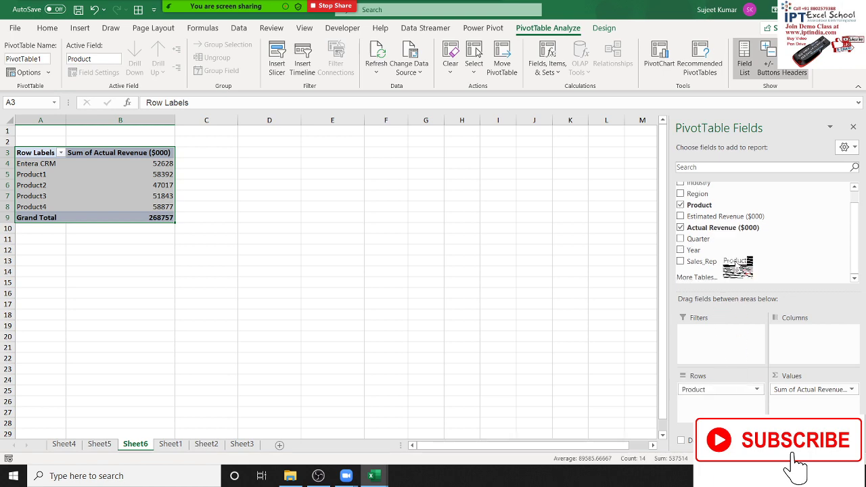
pyautogui.moveTo(704, 193); pyautogui.dragTo(725, 396)
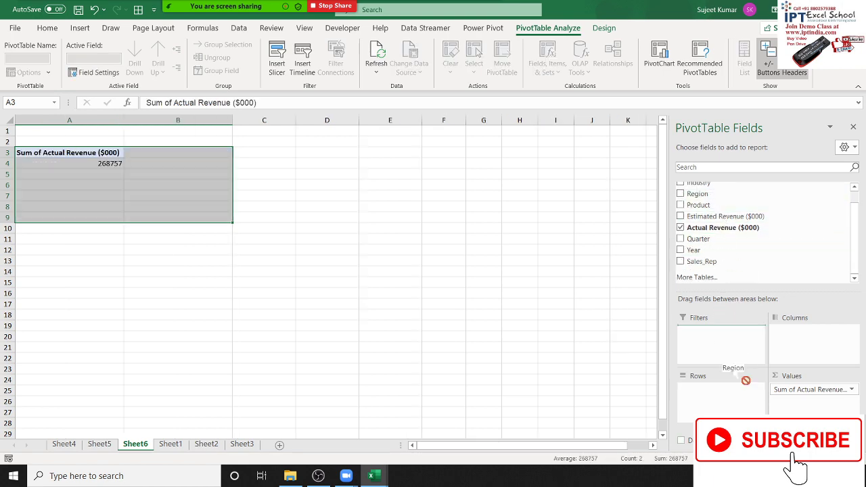
pyautogui.click(426, 274)
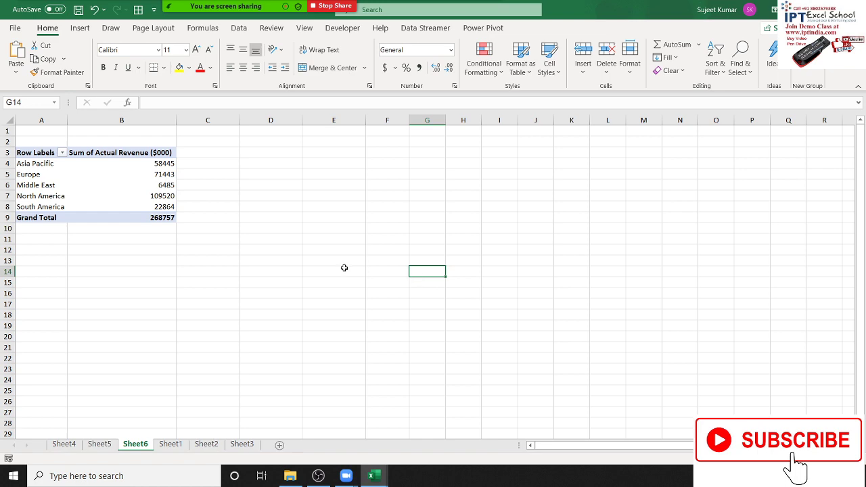
pyautogui.click(169, 444)
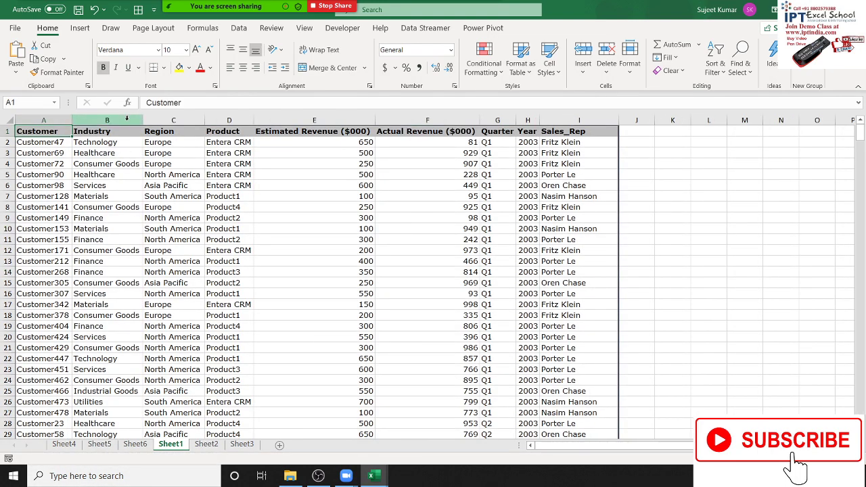
pyautogui.click(160, 121)
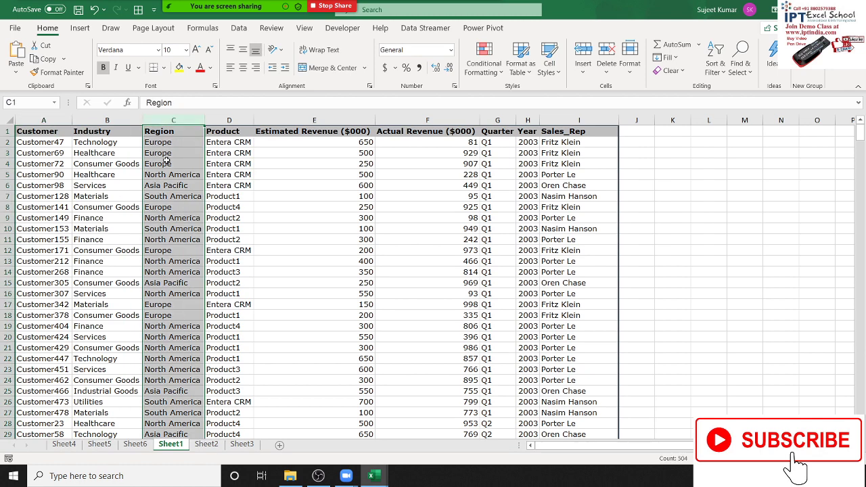
pyautogui.moveTo(166, 162); pyautogui.dragTo(169, 326)
pyautogui.click(142, 447)
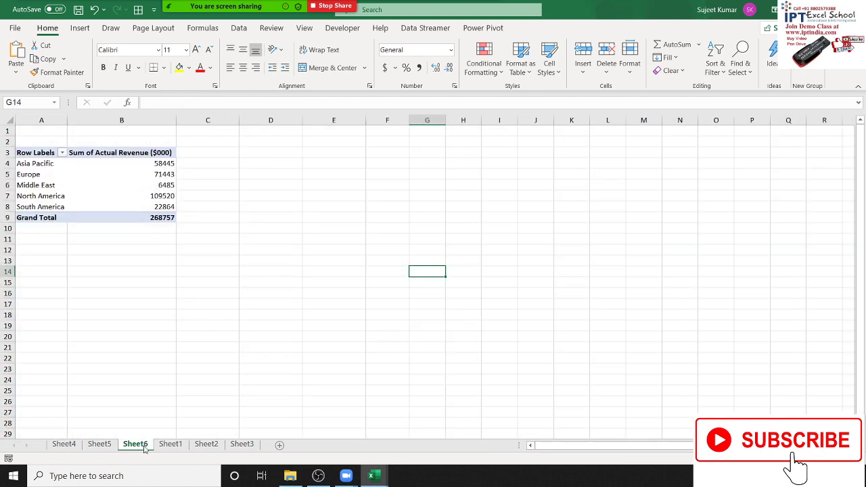
# Review the region labels, headers and the 268757 Grand Total in the pivot.
pyautogui.moveTo(54, 165); pyautogui.dragTo(56, 208)
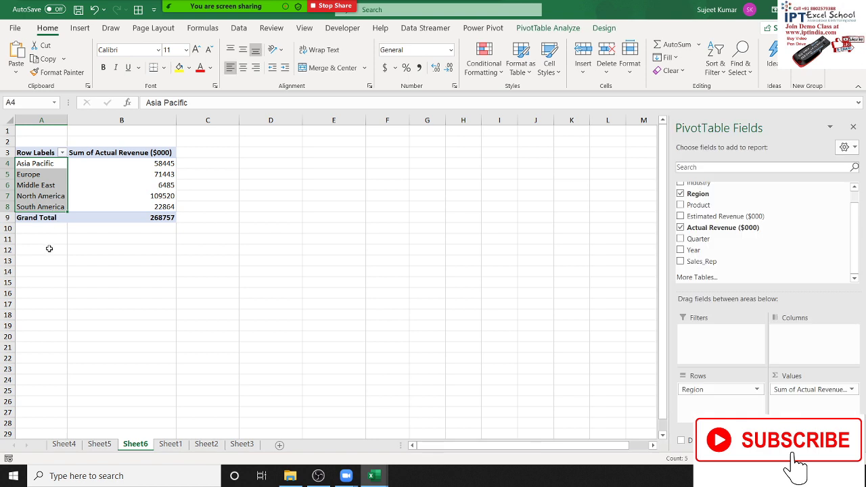
pyautogui.click(43, 151)
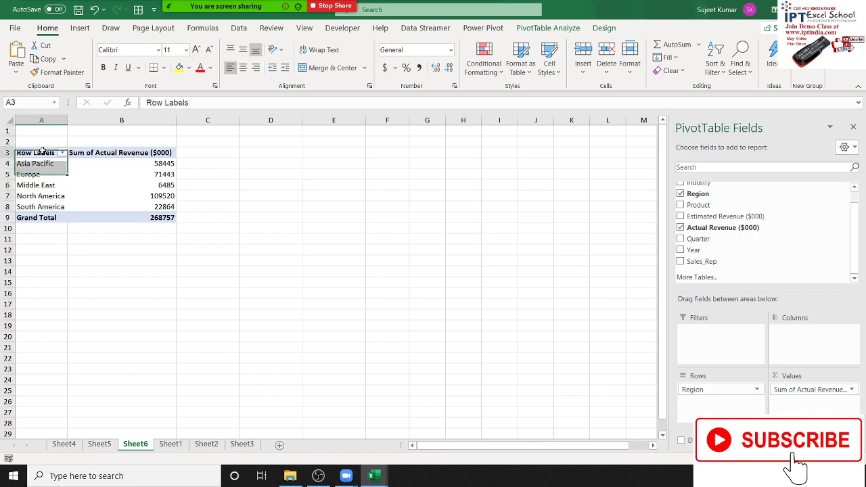
pyautogui.click(124, 153)
pyautogui.click(44, 224)
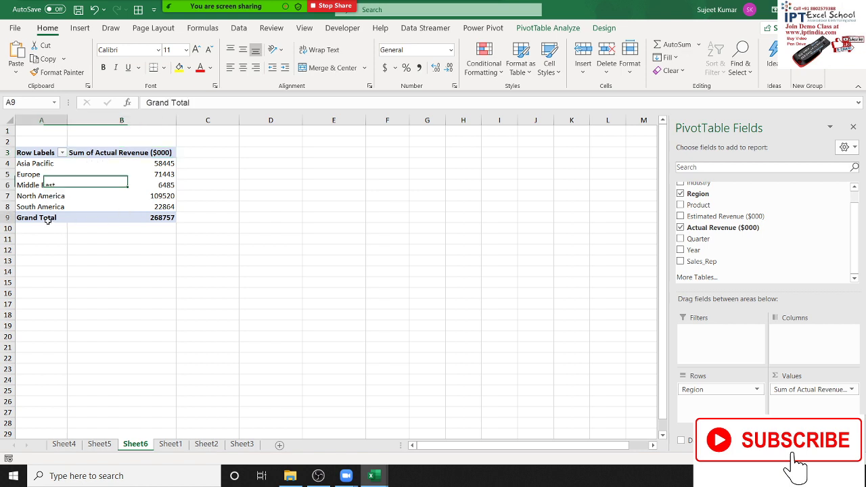
pyautogui.click(128, 220)
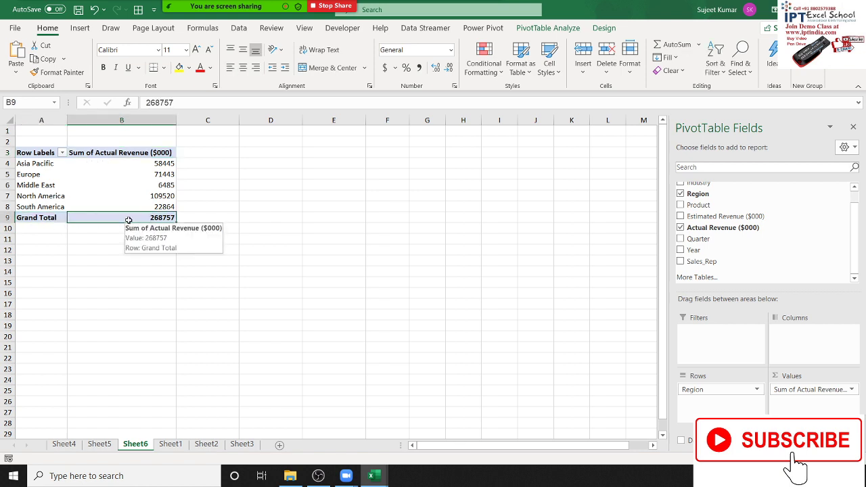
pyautogui.click(46, 153)
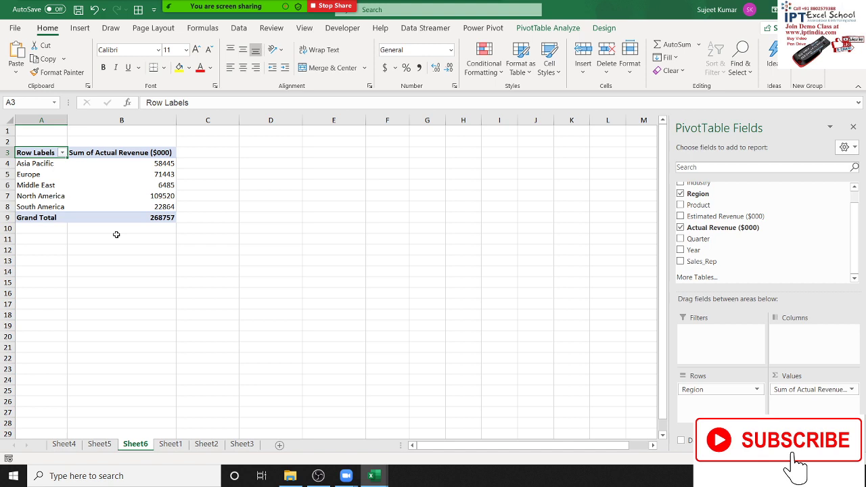
# Enter 'Region' in A3 and 'Total Actual' in B3 as the pivot headers.
pyautogui.write('Re')
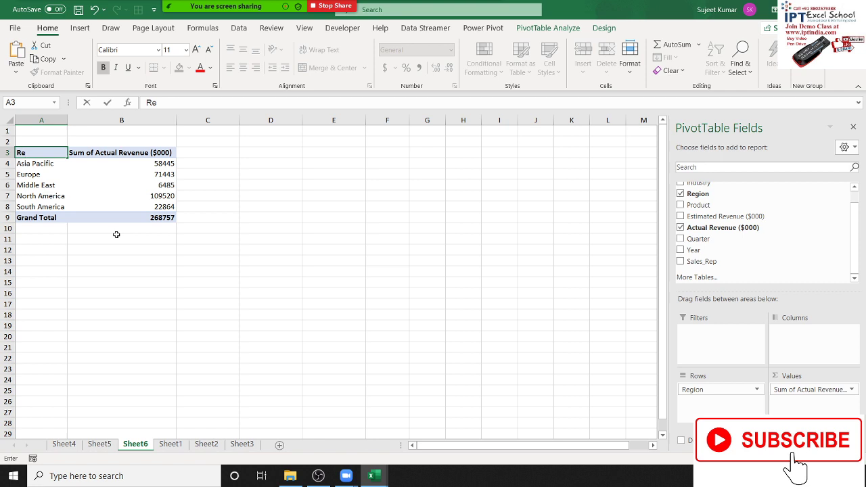
pyautogui.write('gion')
pyautogui.press('Return')
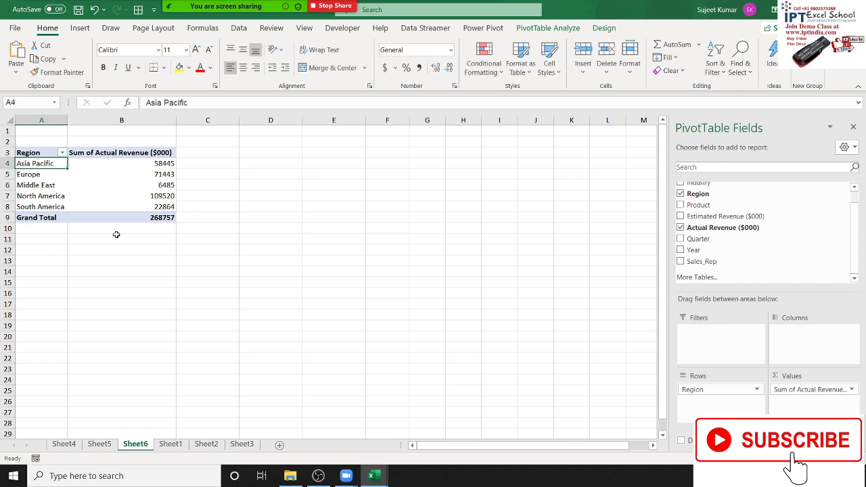
pyautogui.press('Up')
pyautogui.press('Right')
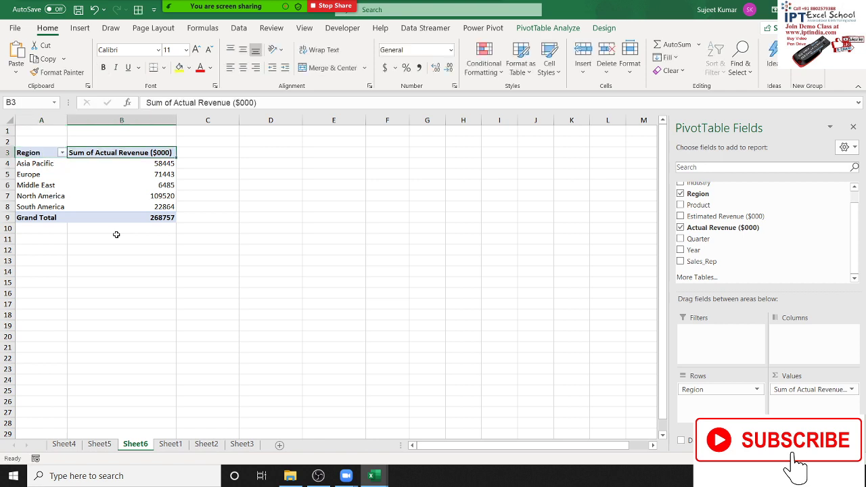
pyautogui.write('Total ')
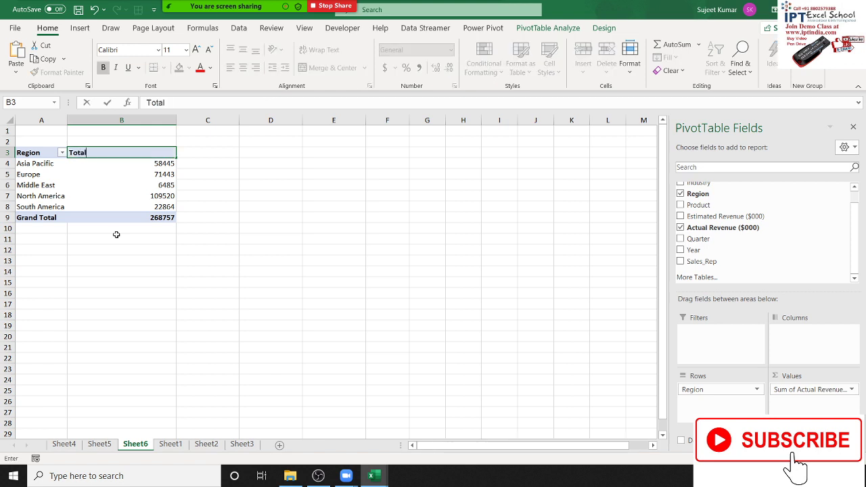
pyautogui.write('Act')
pyautogui.write('ual')
pyautogui.press('Return')
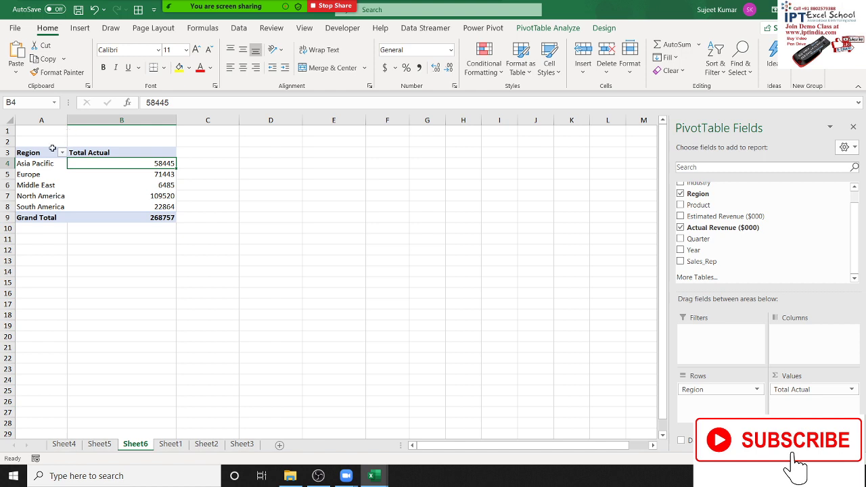
pyautogui.moveTo(53, 150); pyautogui.dragTo(146, 215)
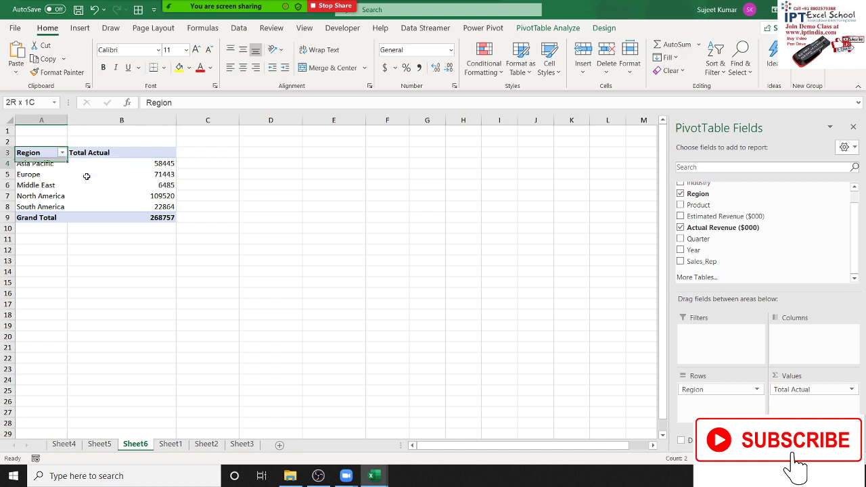
pyautogui.click(190, 68)
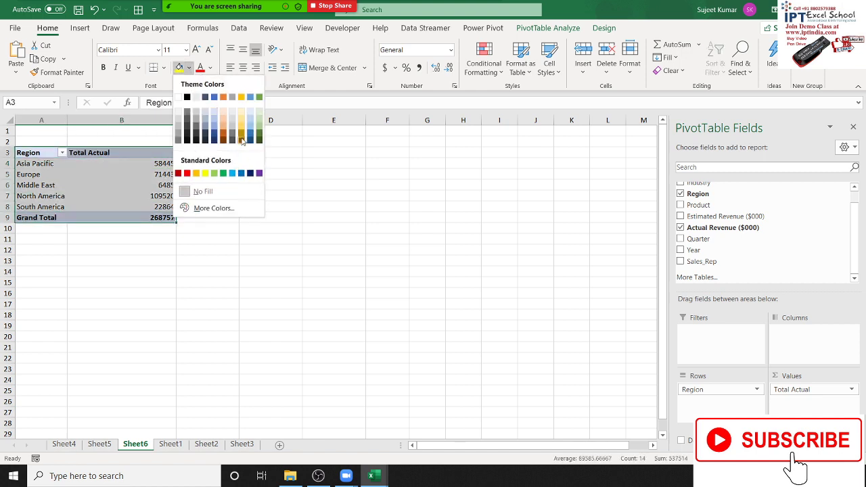
pyautogui.click(124, 80)
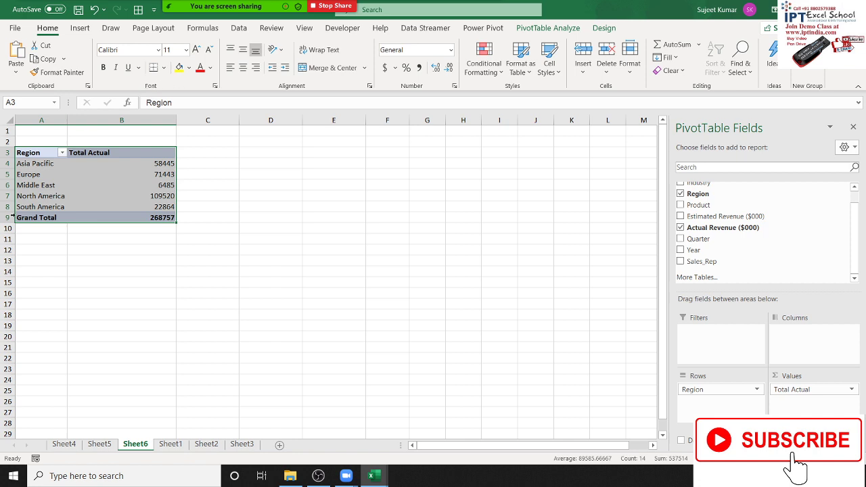
pyautogui.click(61, 186)
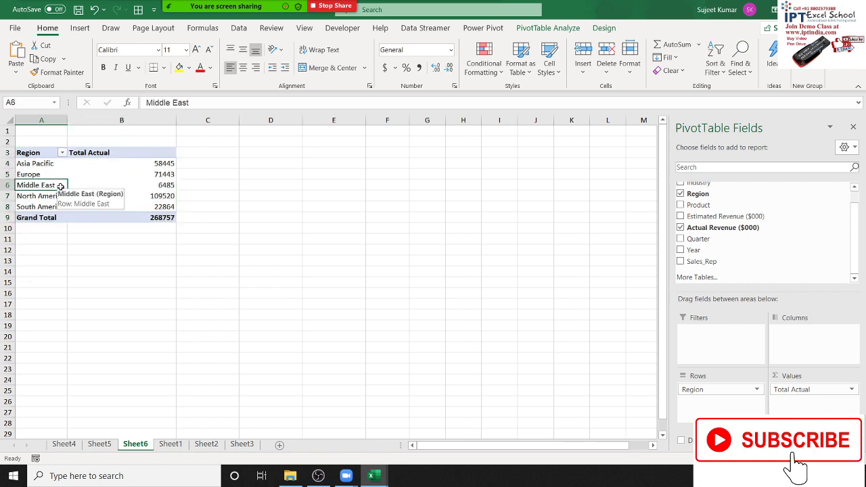
pyautogui.click(20, 209)
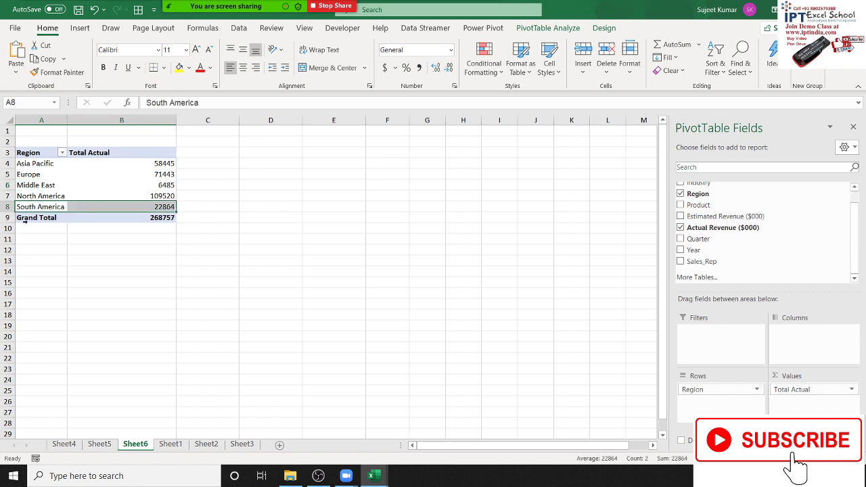
pyautogui.moveTo(25, 223); pyautogui.dragTo(54, 215)
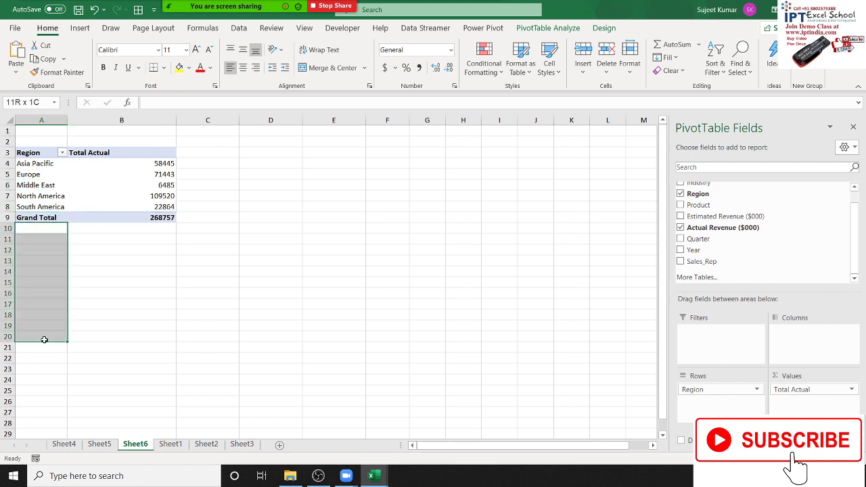
pyautogui.click(60, 198)
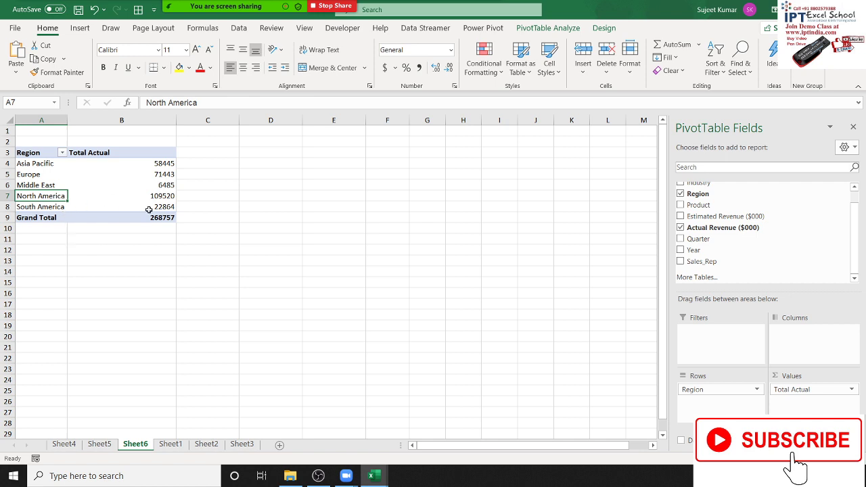
pyautogui.moveTo(149, 207); pyautogui.dragTo(57, 161)
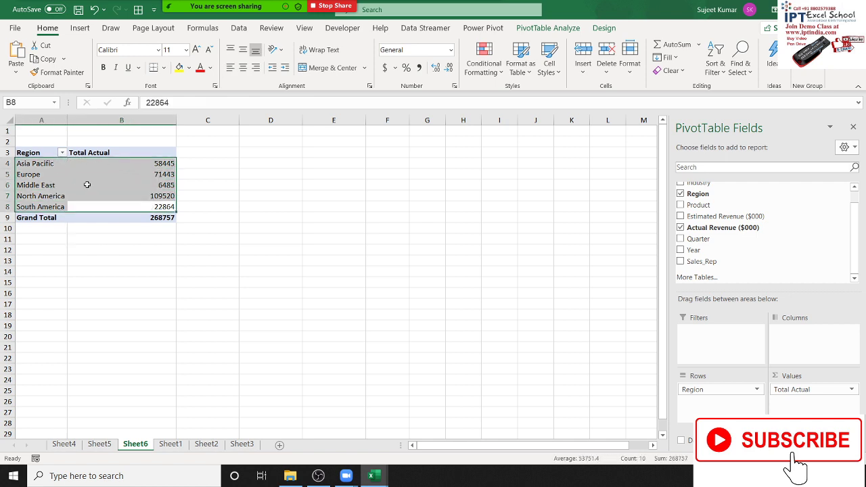
pyautogui.click(181, 276)
pyautogui.click(154, 193)
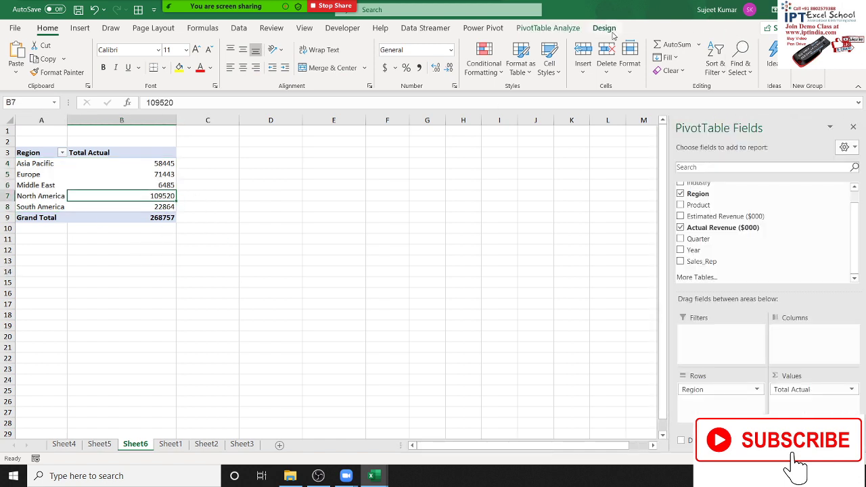
# Apply a dark blue PivotTable style and autofit column B to its values.
pyautogui.click(607, 28)
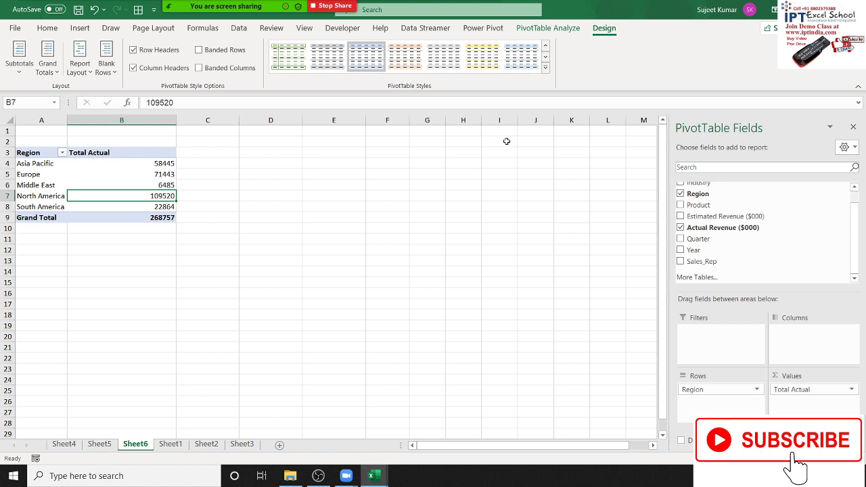
pyautogui.click(545, 67)
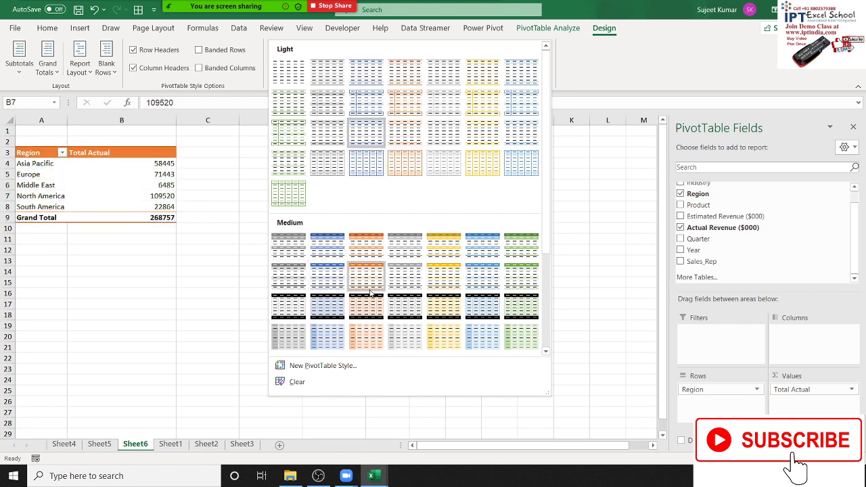
pyautogui.scroll(-3, 370, 292)
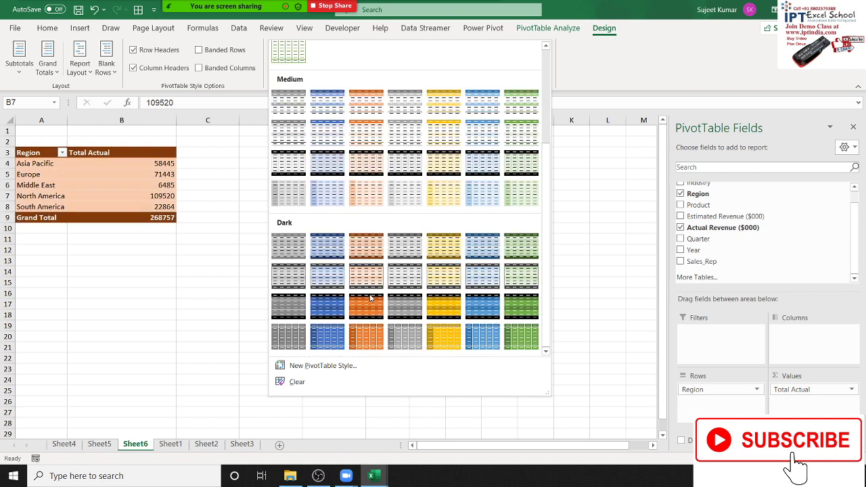
pyautogui.click(332, 341)
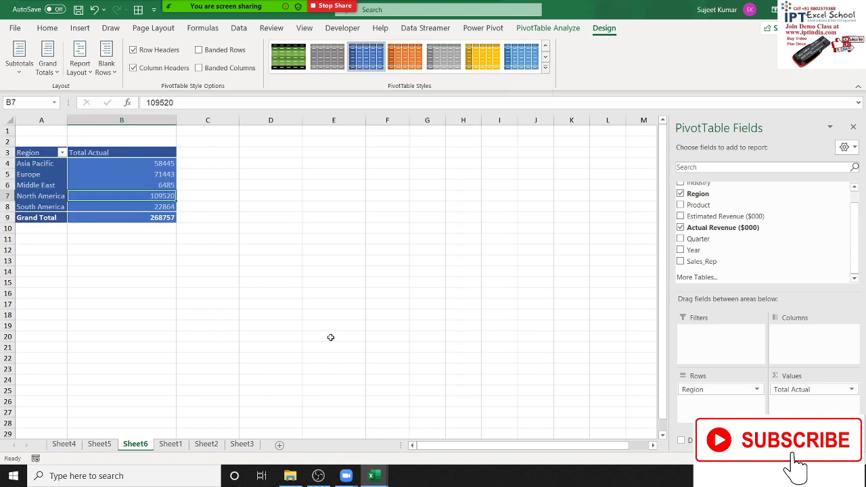
pyautogui.doubleClick(171, 120)
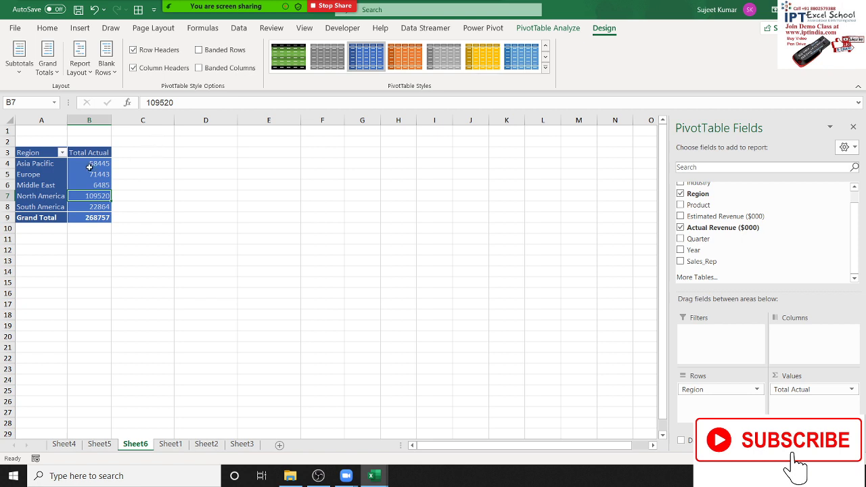
pyautogui.click(173, 174)
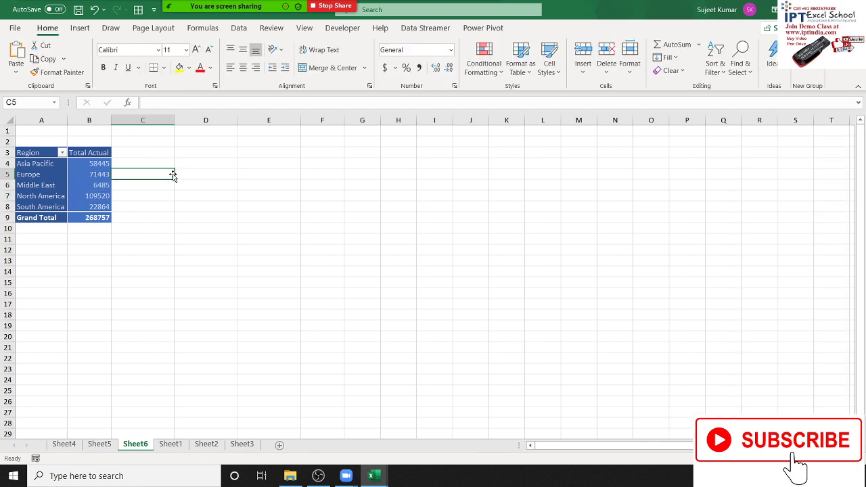
# Insert a clustered column PivotChart and move it beside the pivot table.
pyautogui.click(95, 187)
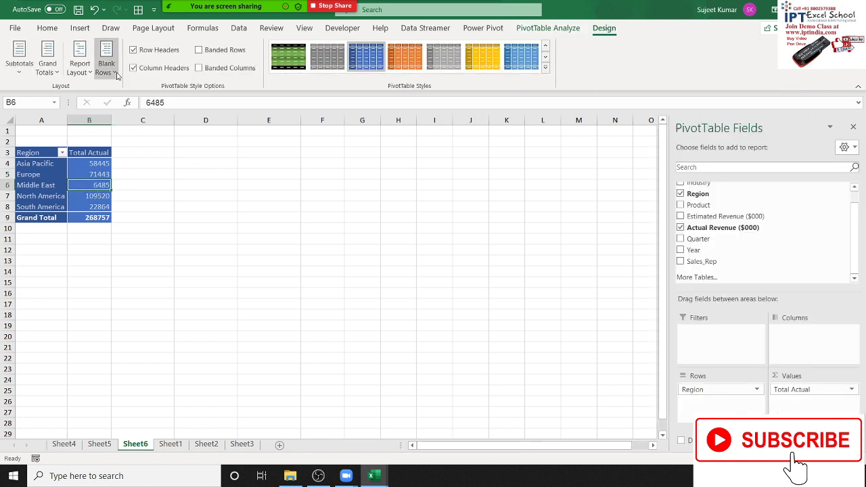
pyautogui.click(76, 31)
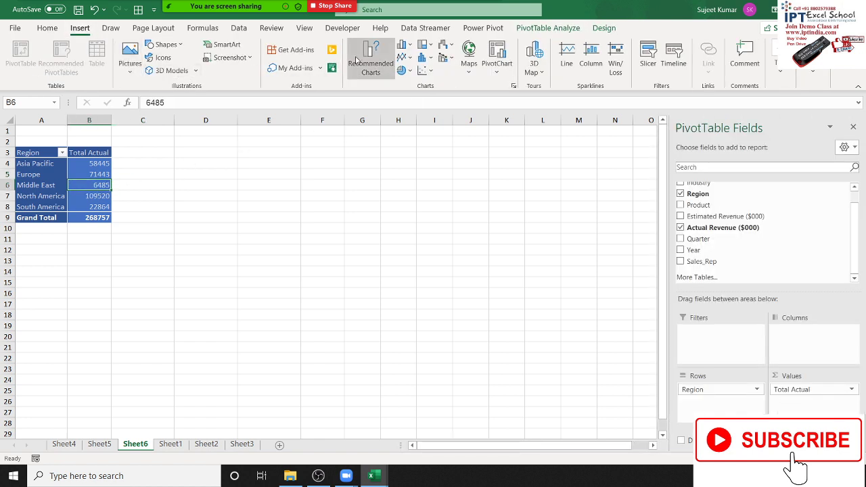
pyautogui.click(408, 47)
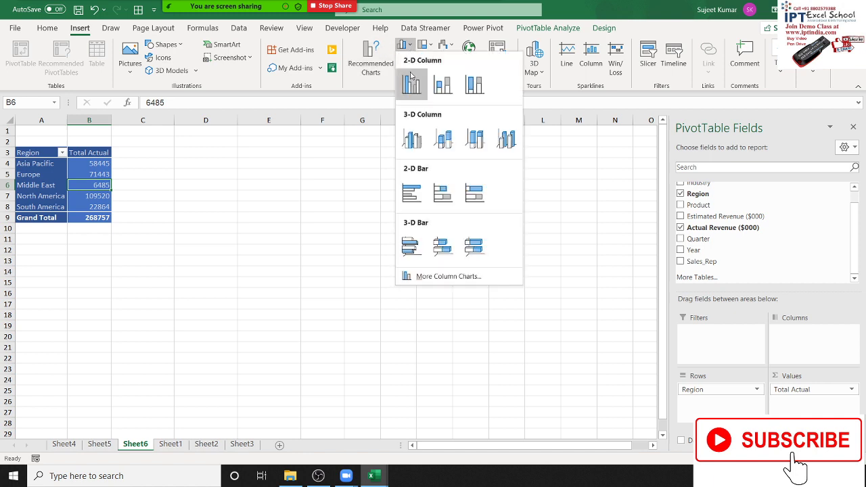
pyautogui.click(412, 85)
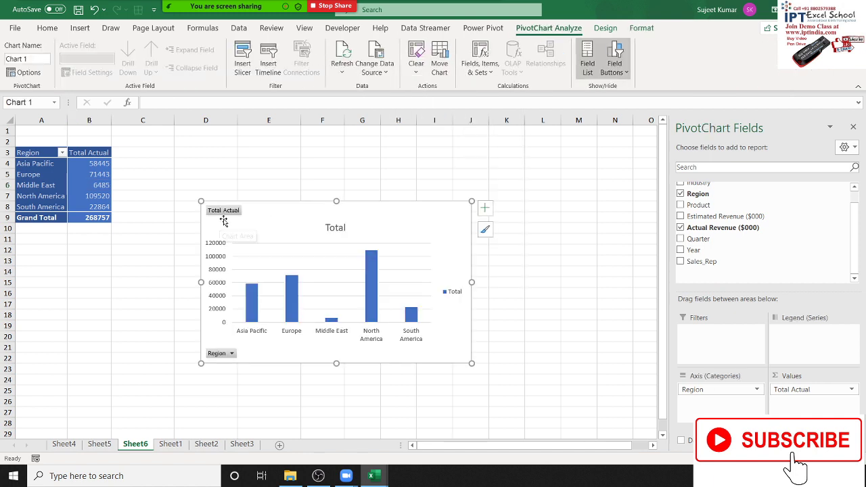
pyautogui.moveTo(257, 207)
pyautogui.mouseDown()
pyautogui.moveTo(217, 172)
pyautogui.moveTo(215, 147)
pyautogui.mouseUp()
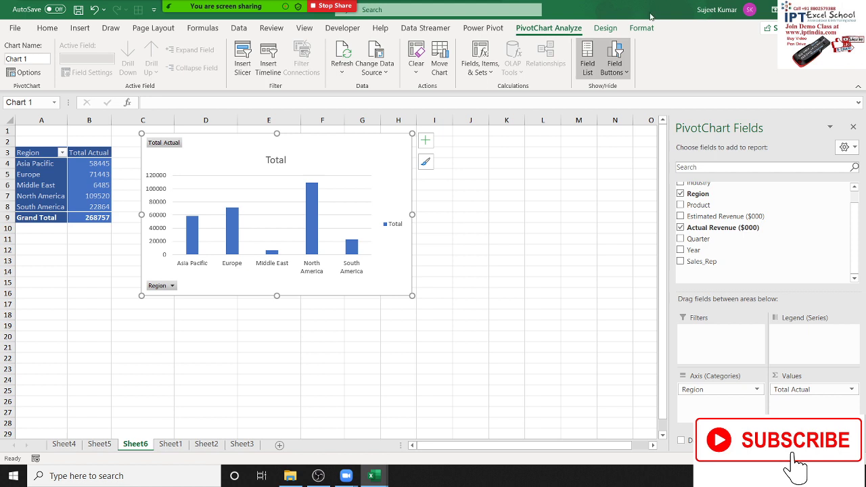
# Apply a dark chart style with outlined bars to the PivotChart.
pyautogui.click(605, 28)
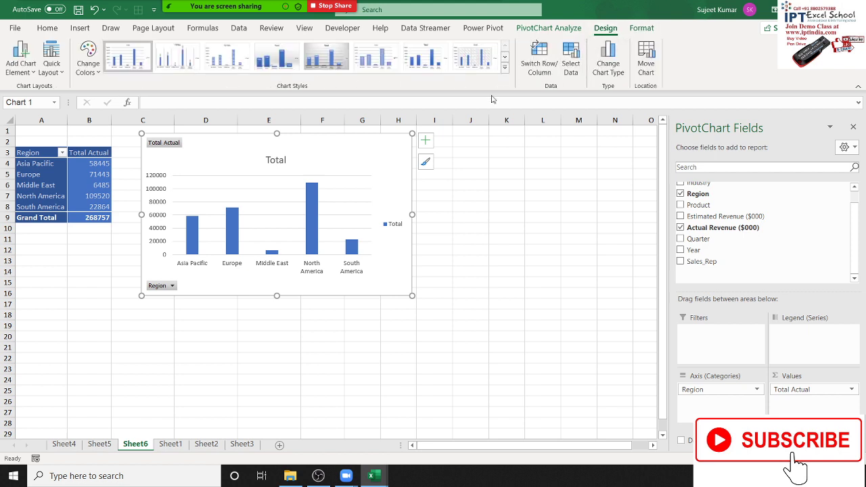
pyautogui.click(504, 68)
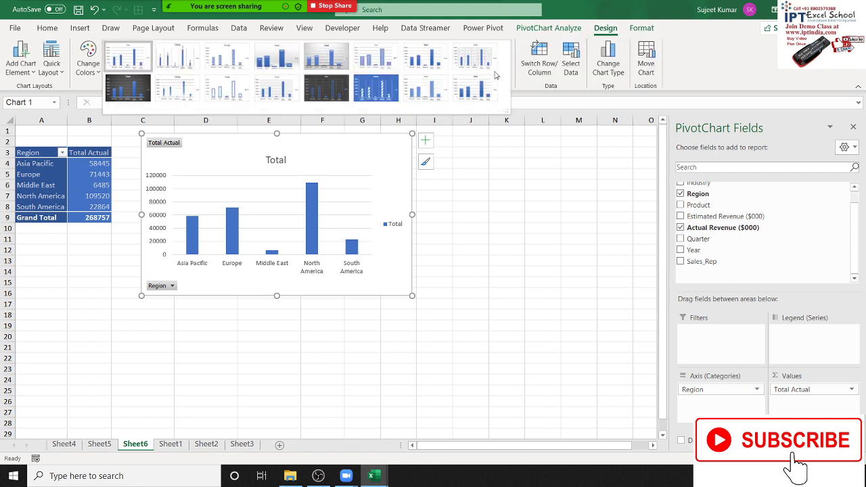
pyautogui.click(326, 87)
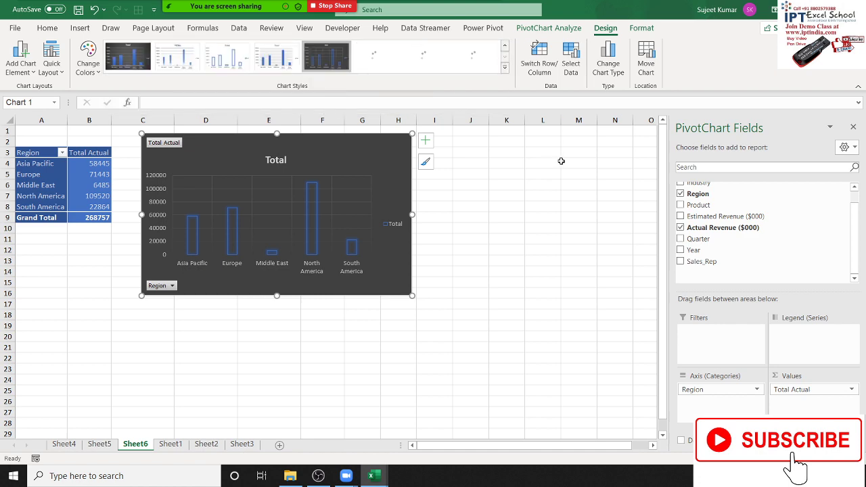
pyautogui.click(561, 160)
# Fine-tune the chart's position next to the table, then return to Sheet1.
pyautogui.moveTo(201, 162); pyautogui.dragTo(175, 150)
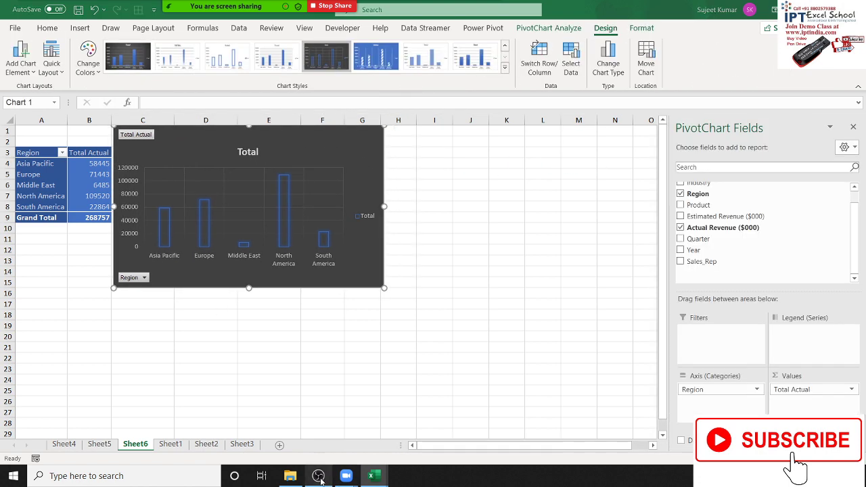
pyautogui.click(320, 476)
pyautogui.click(311, 474)
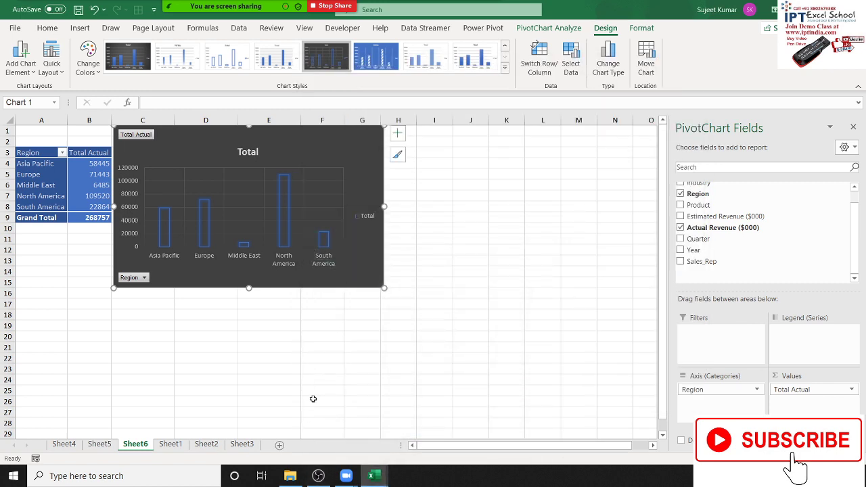
pyautogui.click(349, 333)
pyautogui.click(363, 280)
pyautogui.click(45, 315)
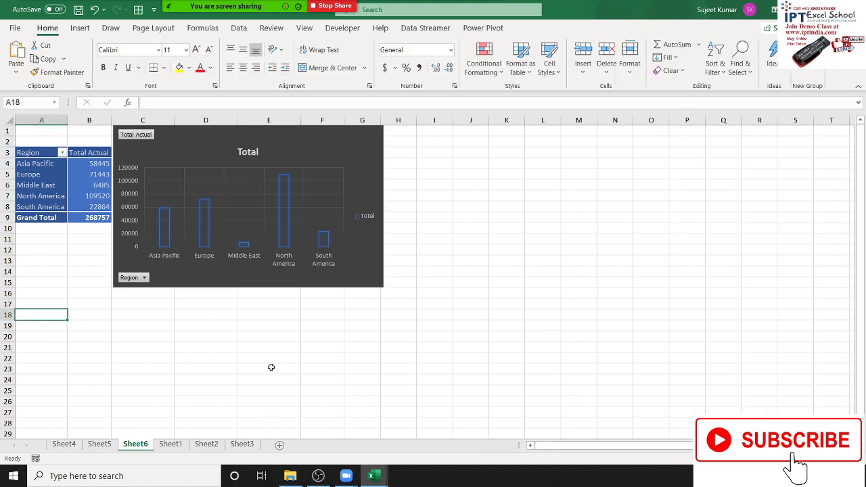
pyautogui.moveTo(206, 128)
pyautogui.mouseDown()
pyautogui.moveTo(209, 143)
pyautogui.moveTo(200, 137)
pyautogui.mouseUp()
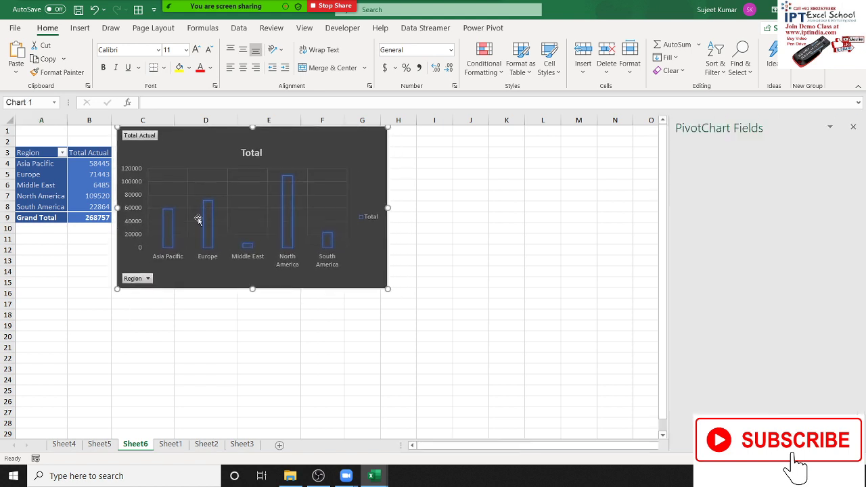
pyautogui.click(188, 325)
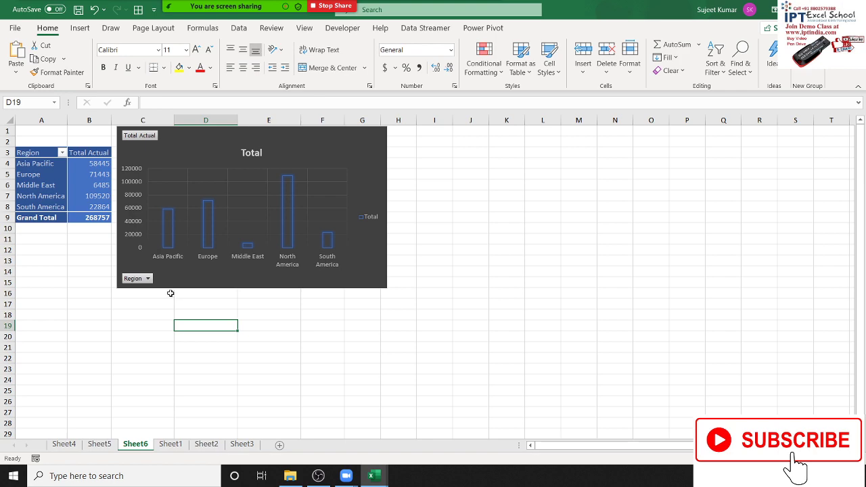
pyautogui.click(173, 445)
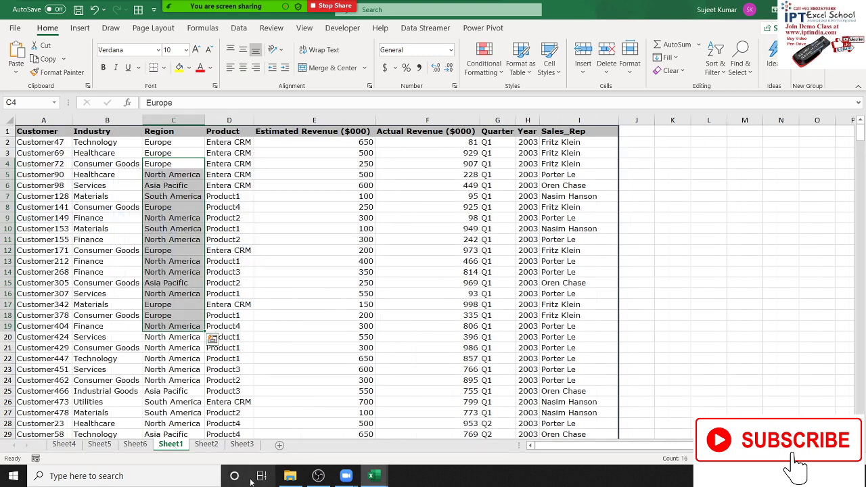
# Create PivotTable2 on a new Sheet7 with Region in Rows and Quarter in Columns.
pyautogui.click(46, 140)
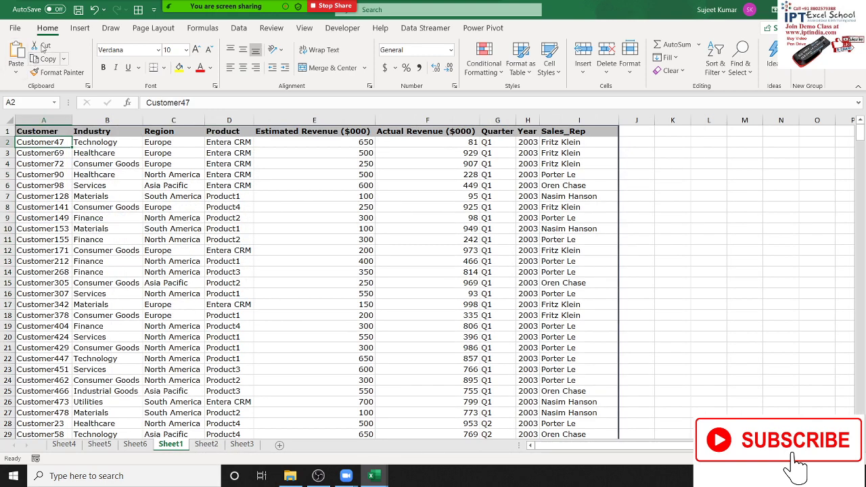
pyautogui.click(80, 28)
pyautogui.click(30, 54)
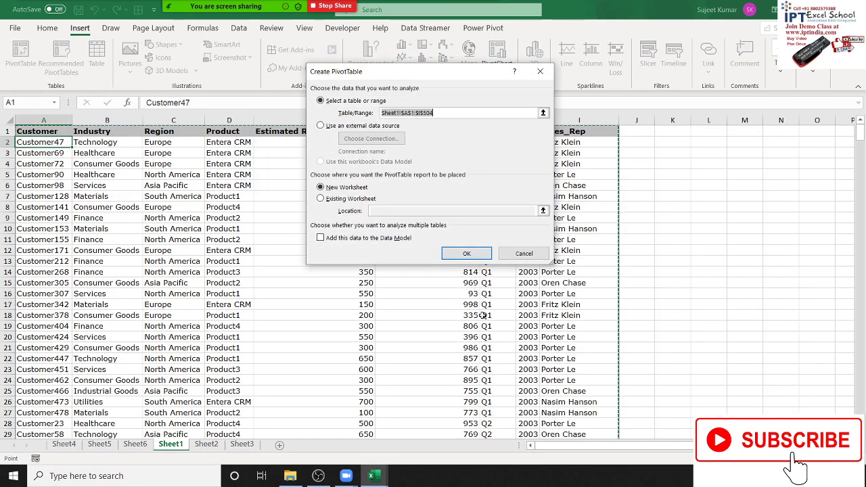
pyautogui.click(465, 255)
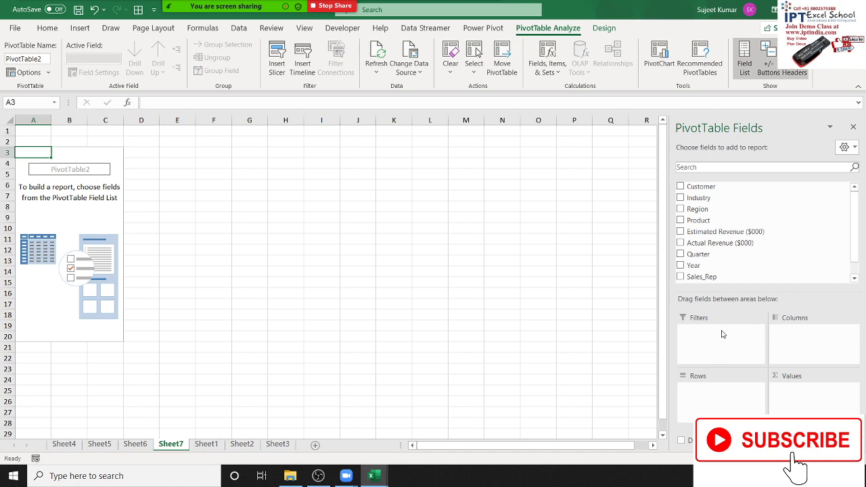
pyautogui.moveTo(697, 209); pyautogui.dragTo(721, 406)
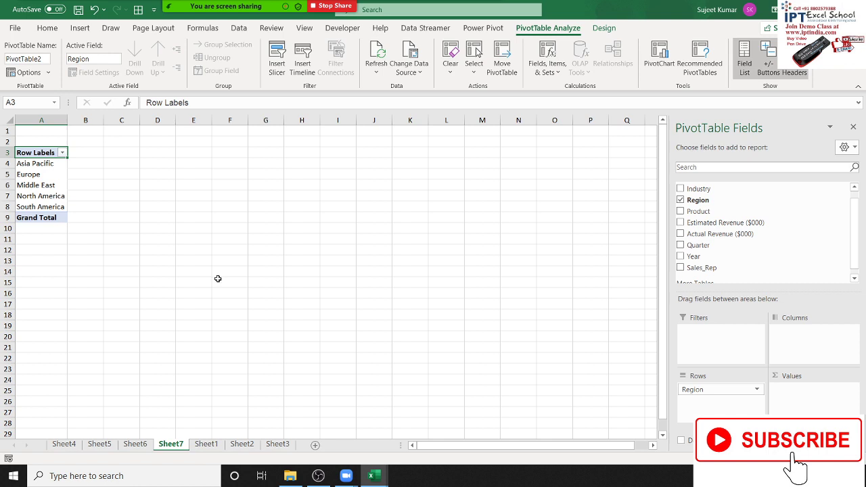
pyautogui.moveTo(699, 246); pyautogui.dragTo(815, 338)
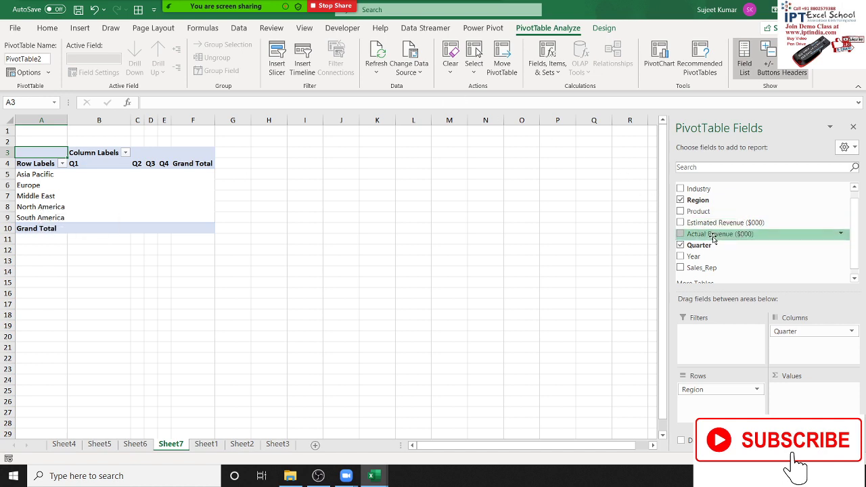
# Sum Actual Revenue ($000) in the values and inspect the quarterly figures per region.
pyautogui.moveTo(713, 238)
pyautogui.mouseDown()
pyautogui.moveTo(764, 392)
pyautogui.moveTo(815, 406)
pyautogui.mouseUp()
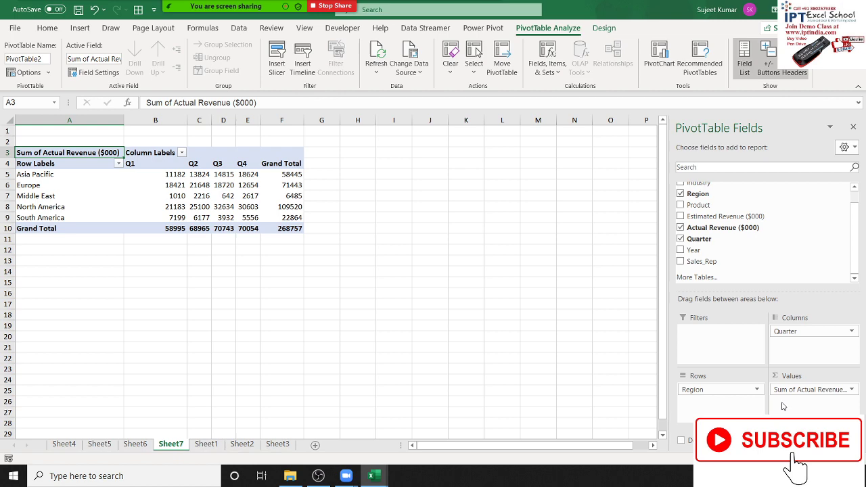
pyautogui.click(154, 257)
pyautogui.click(223, 196)
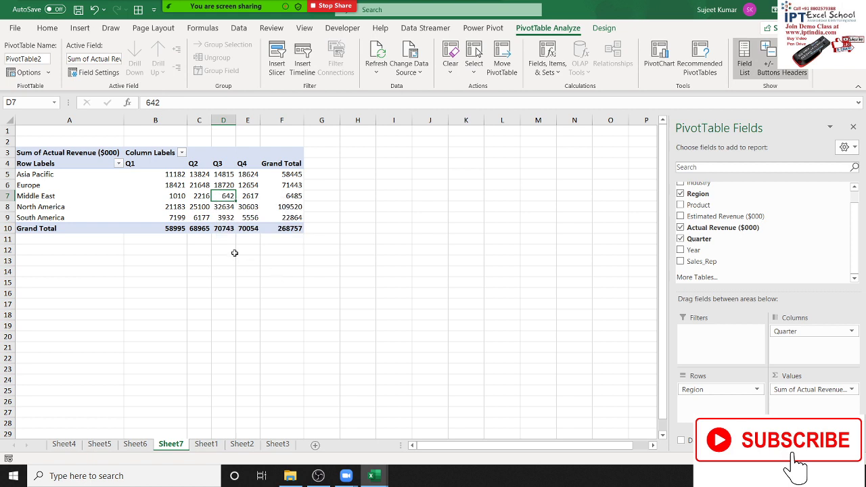
pyautogui.moveTo(133, 165); pyautogui.dragTo(244, 163)
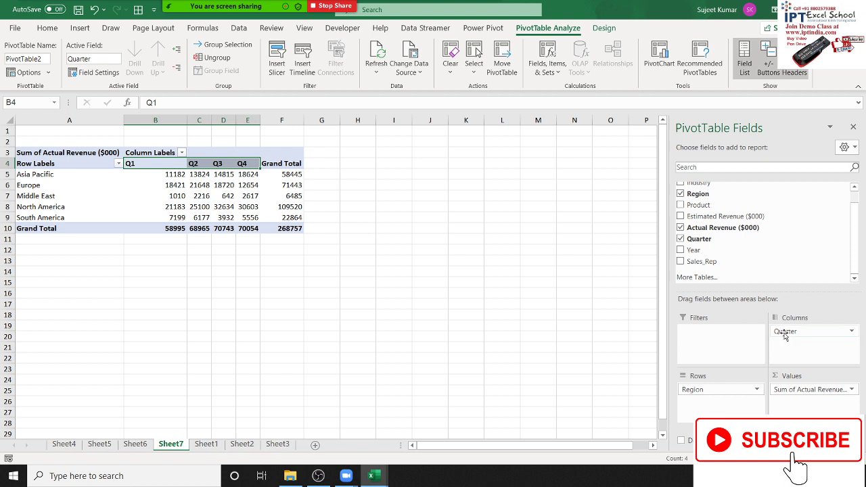
# Remove Quarter, try Customer as columns and scroll through them, then remove Customer.
pyautogui.moveTo(783, 336); pyautogui.dragTo(789, 250)
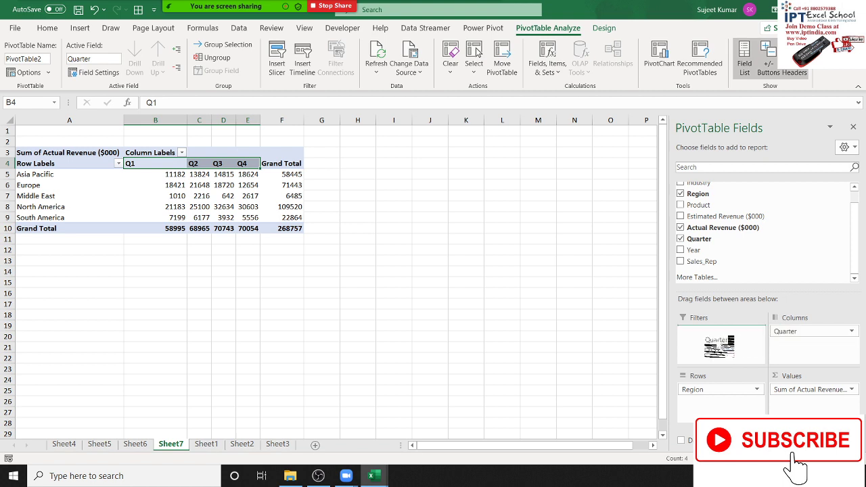
pyautogui.moveTo(700, 186); pyautogui.dragTo(798, 359)
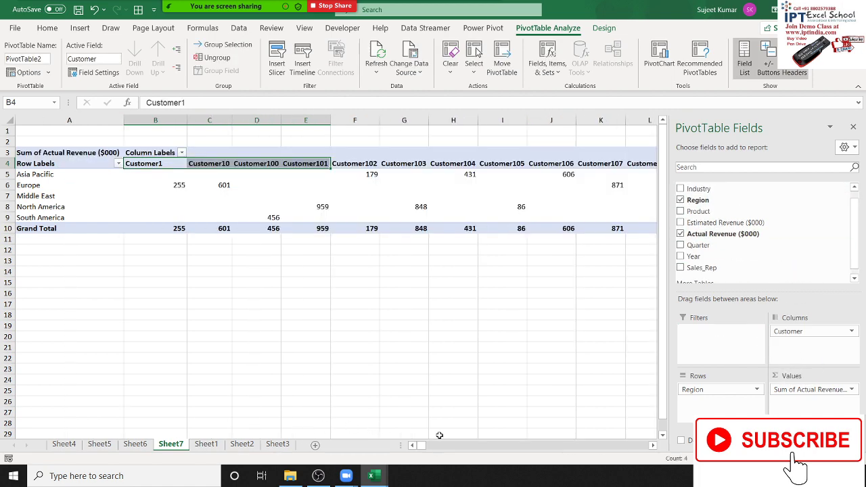
pyautogui.click(491, 447)
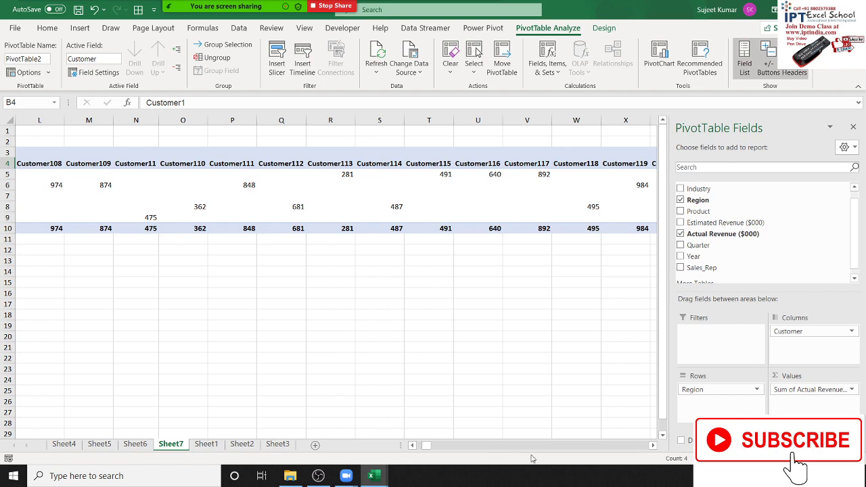
pyautogui.click(550, 446)
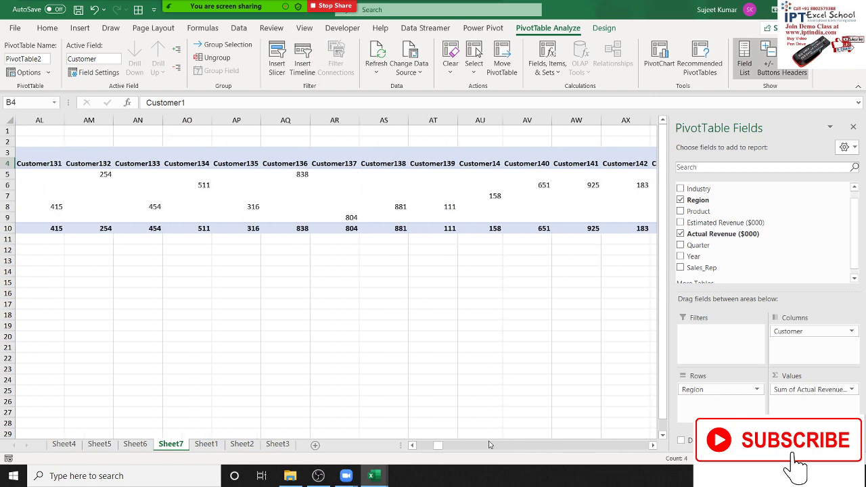
pyautogui.moveTo(437, 446)
pyautogui.mouseDown()
pyautogui.moveTo(663, 453)
pyautogui.moveTo(408, 433)
pyautogui.mouseUp()
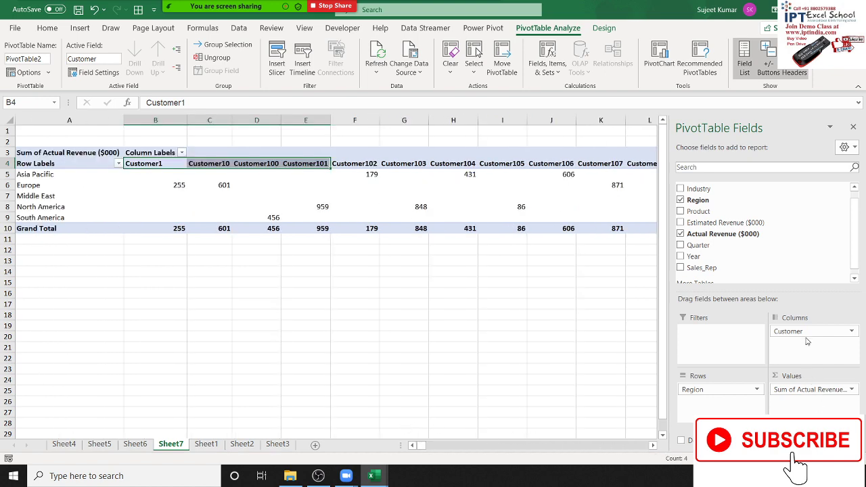
pyautogui.moveTo(805, 331); pyautogui.dragTo(795, 264)
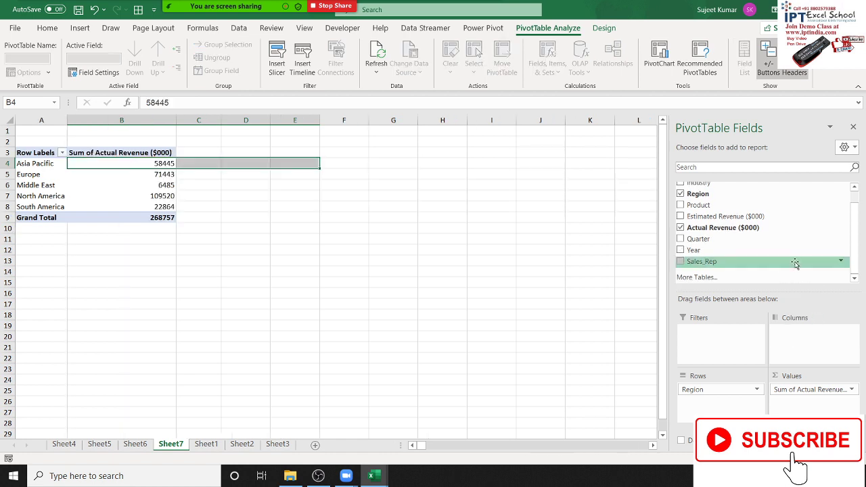
# Nest Product under Region in the pivot rows.
pyautogui.scroll(1, 795, 263)
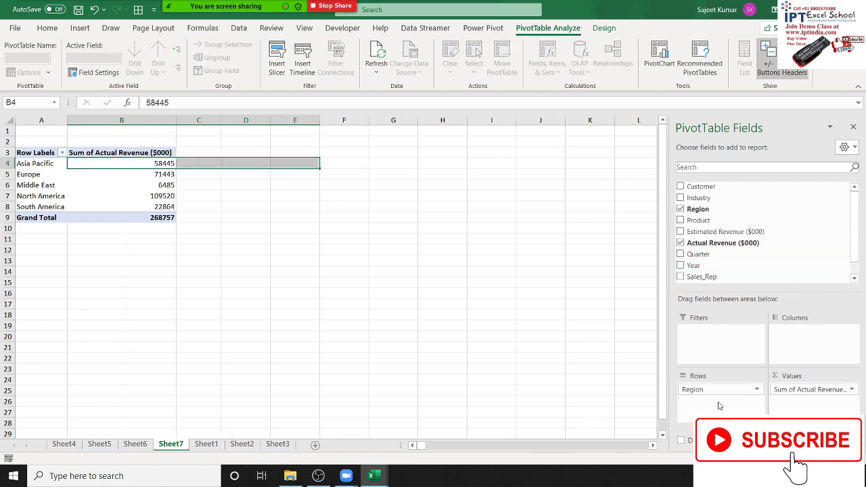
pyautogui.moveTo(722, 230)
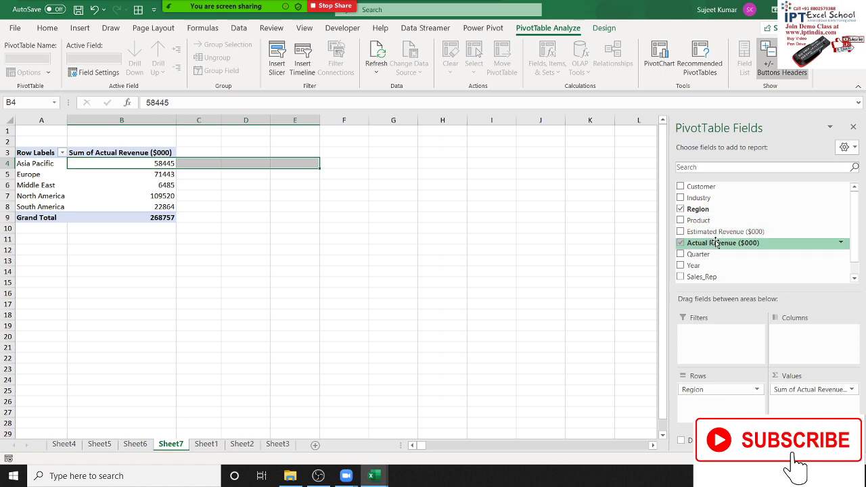
pyautogui.moveTo(700, 220); pyautogui.dragTo(737, 403)
pyautogui.scroll(-4, 145, 282)
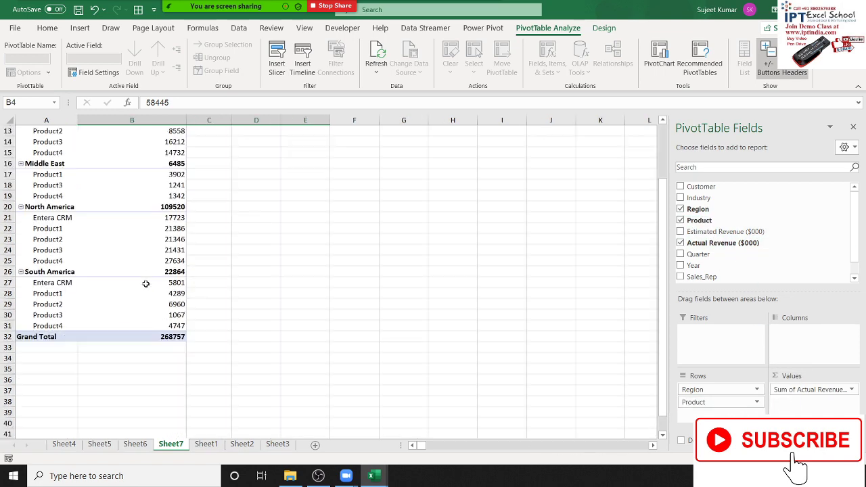
pyautogui.scroll(-3, 144, 282)
pyautogui.scroll(3, 145, 282)
pyautogui.scroll(4, 144, 282)
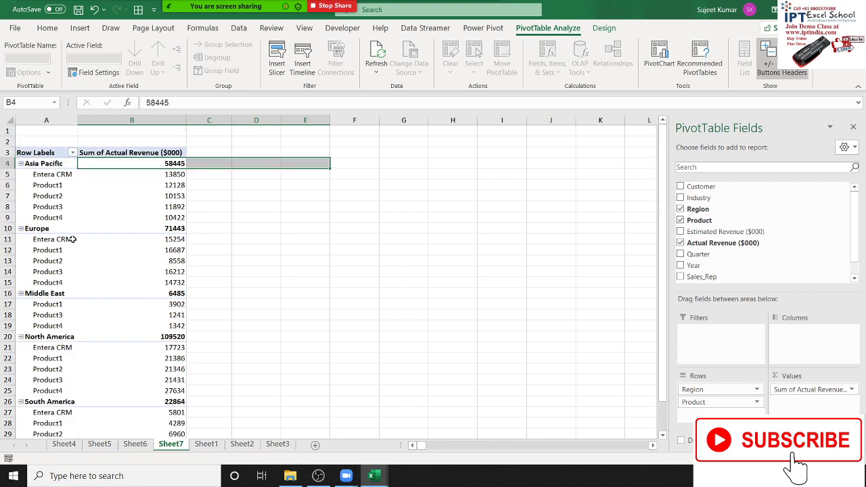
# Toggle Asia Pacific's product rows, then collapse all regions to totals only.
pyautogui.click(21, 164)
pyautogui.click(21, 164)
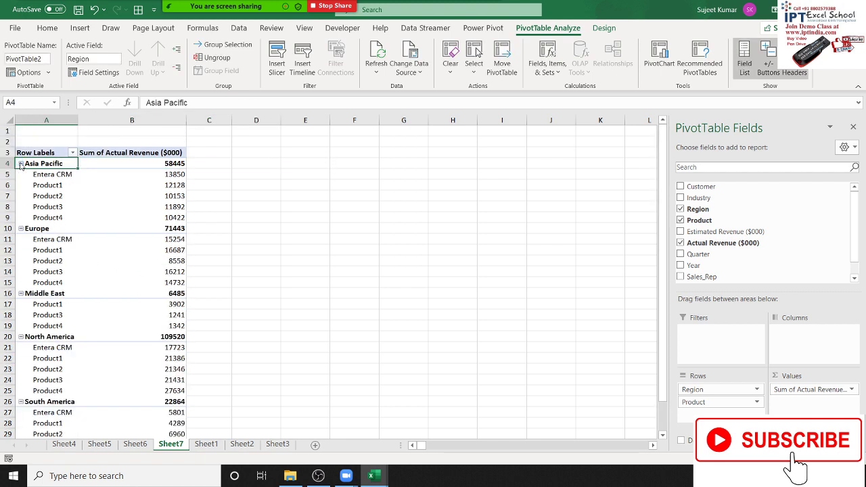
pyautogui.click(21, 163)
pyautogui.click(21, 164)
pyautogui.click(175, 70)
pyautogui.click(177, 53)
pyautogui.click(176, 69)
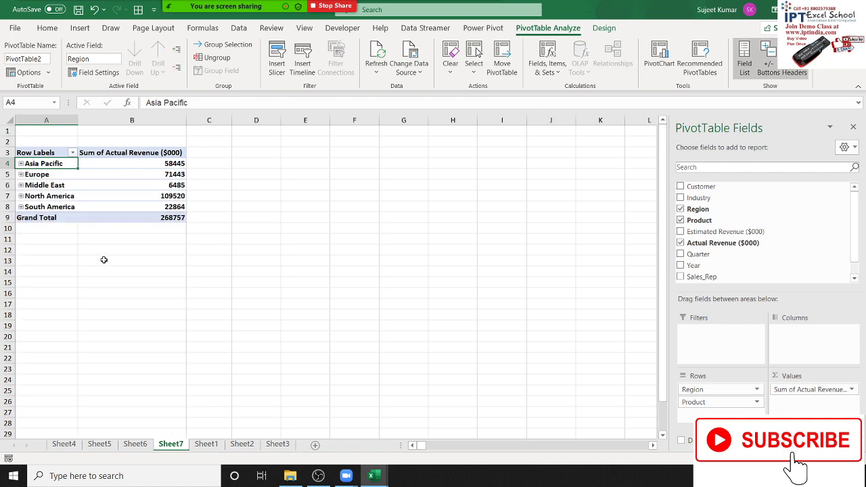
# Expand Middle East to show Product1 3902, Product3 1241 and Product4 1342.
pyautogui.click(21, 186)
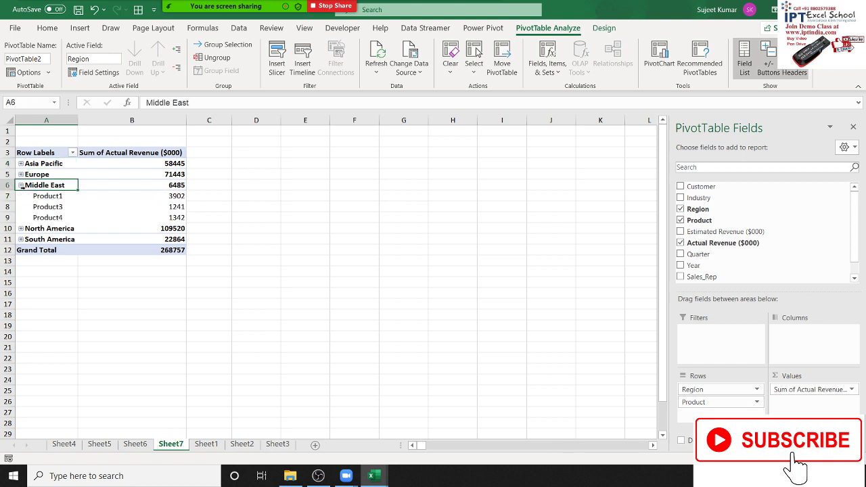
pyautogui.moveTo(25, 196); pyautogui.dragTo(25, 215)
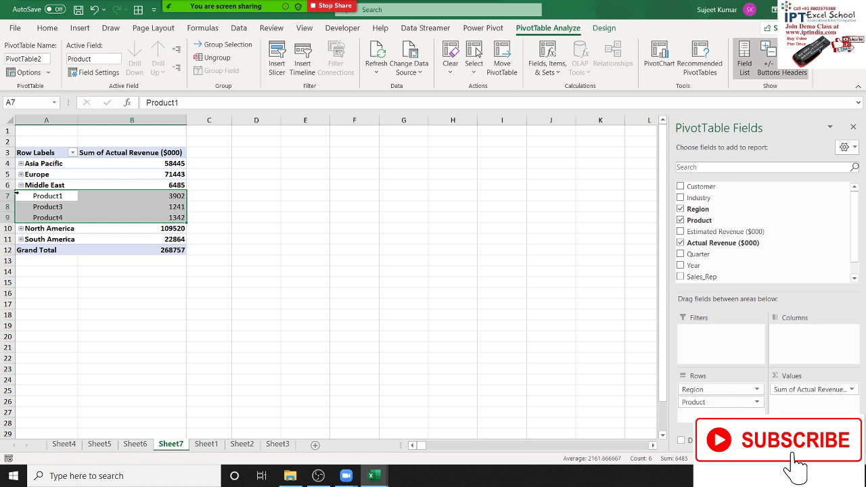
pyautogui.click(96, 215)
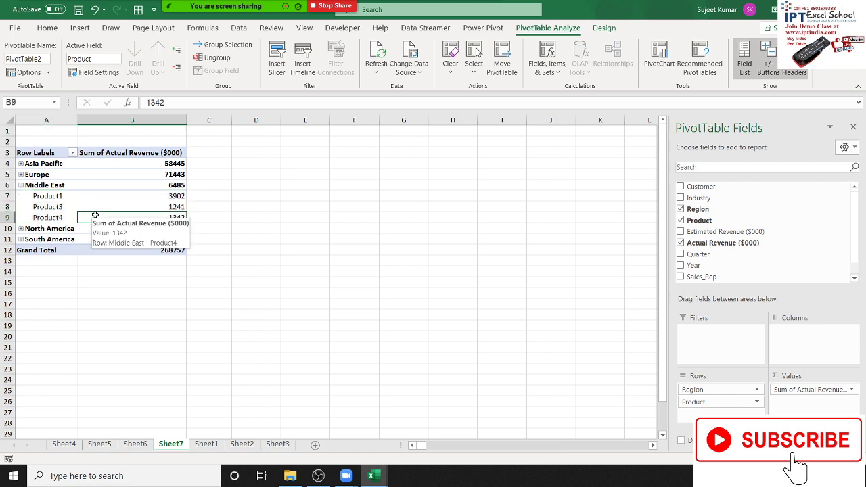
pyautogui.click(59, 217)
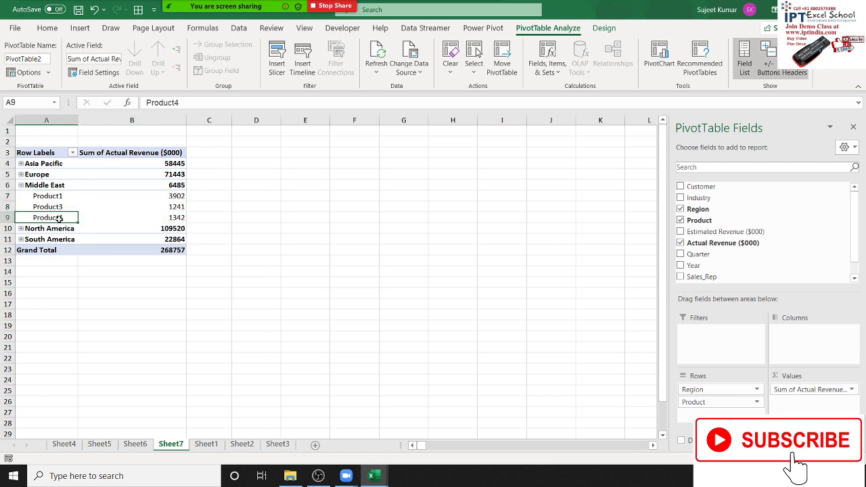
pyautogui.click(162, 221)
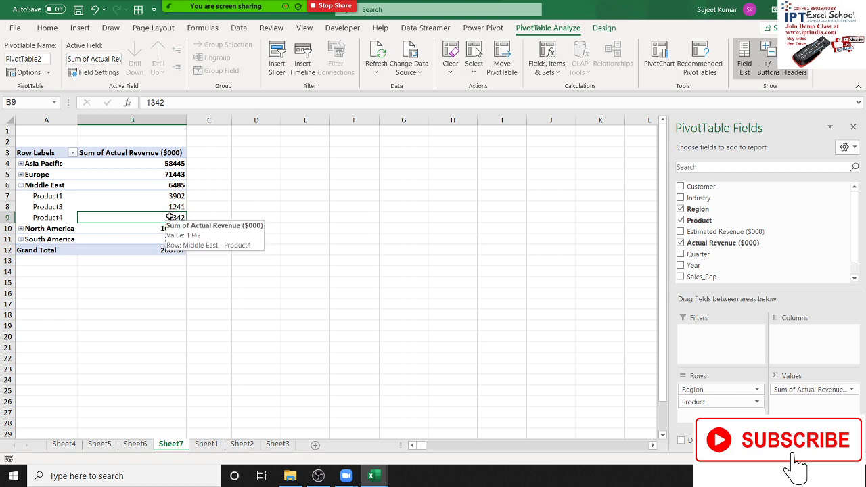
# Drill through Middle East Product4's 1342 revenue into a Sheet8 detail table, then return to Sheet1.
pyautogui.doubleClick(169, 216)
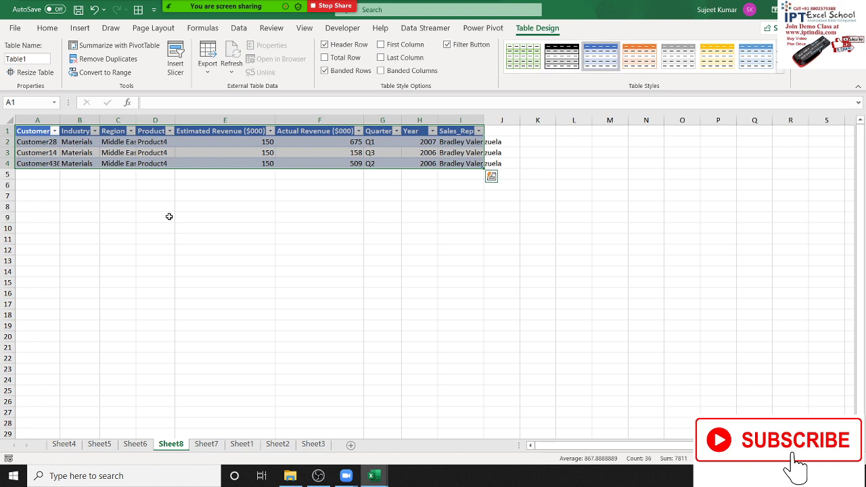
pyautogui.moveTo(40, 140)
pyautogui.mouseDown()
pyautogui.moveTo(107, 177)
pyautogui.moveTo(453, 164)
pyautogui.mouseUp()
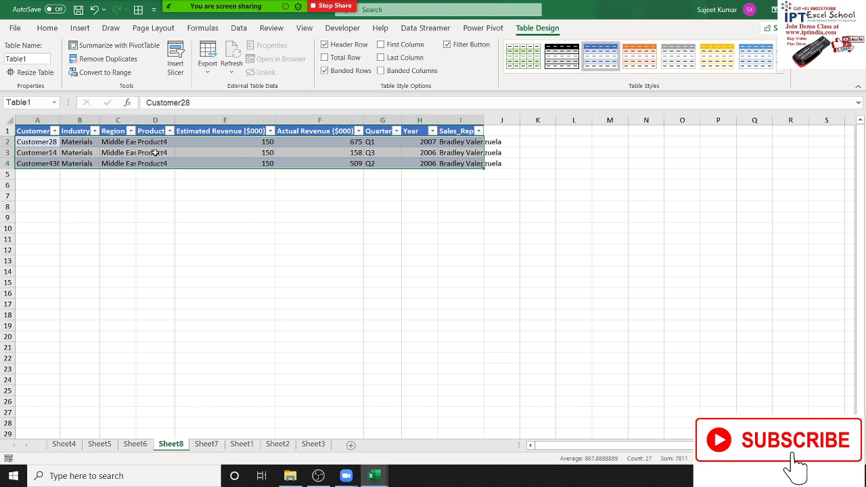
pyautogui.click(155, 152)
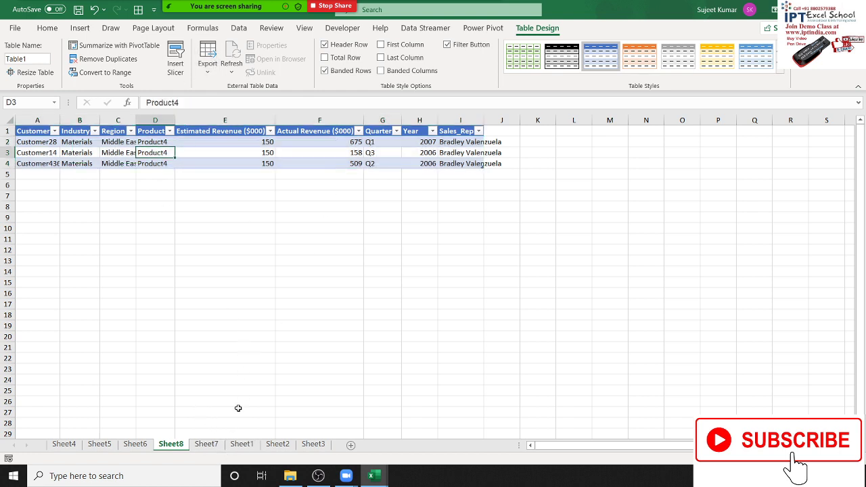
pyautogui.click(243, 445)
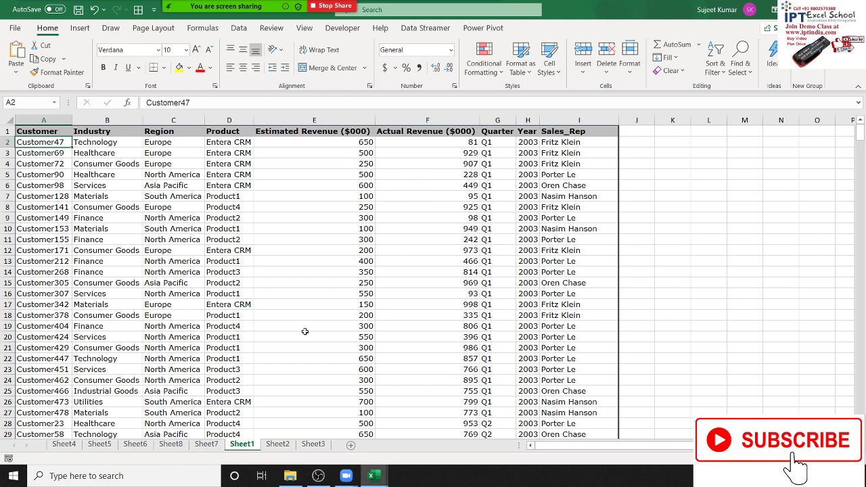
# Return to the Sheet7 pivot table and collapse the Middle East product rows.
pyautogui.click(207, 443)
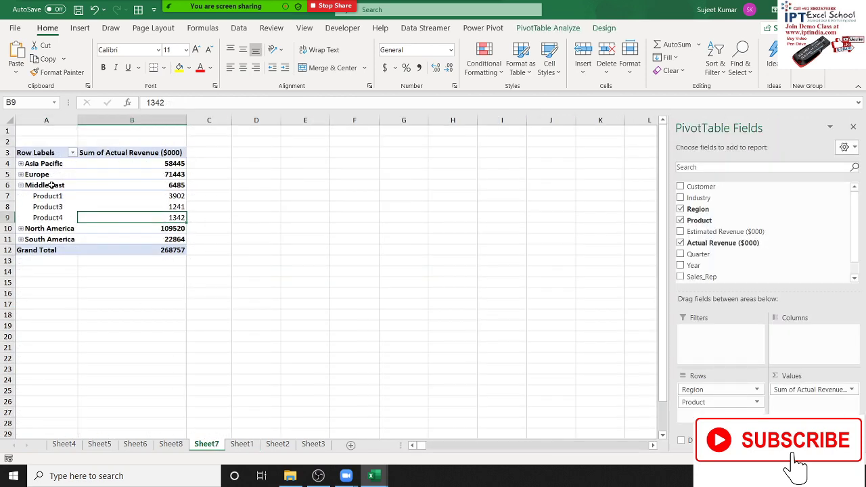
pyautogui.click(32, 195)
pyautogui.click(21, 184)
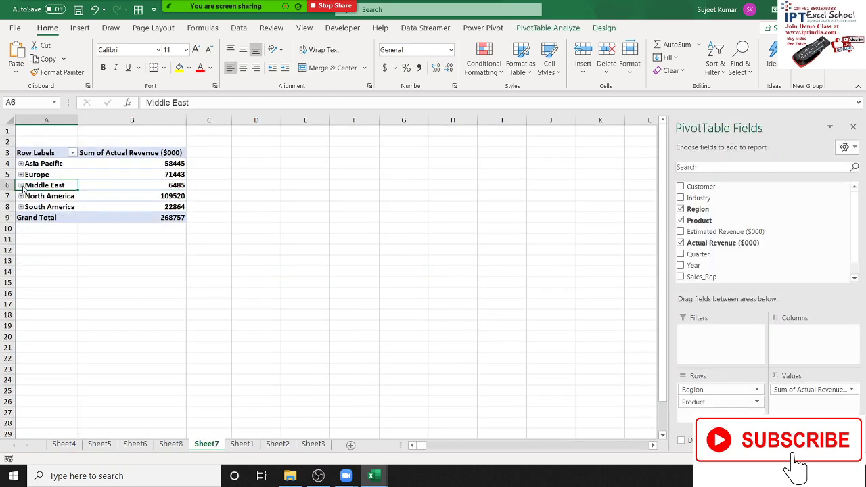
pyautogui.moveTo(46, 152); pyautogui.dragTo(180, 214)
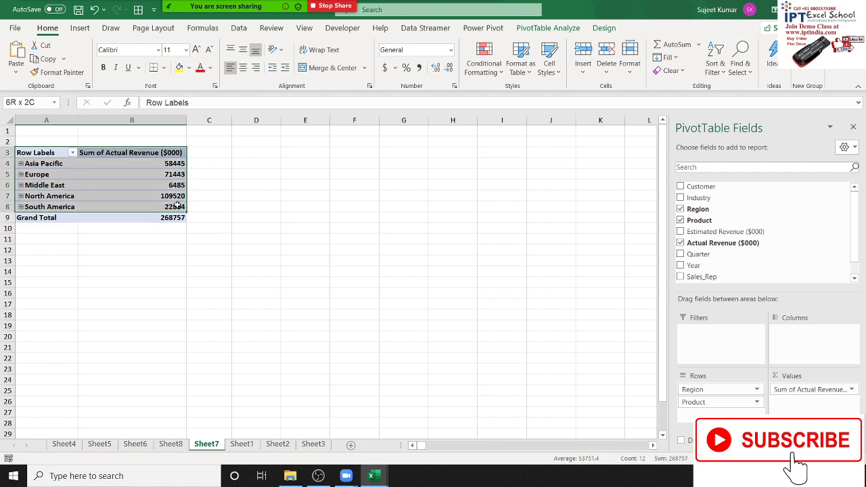
pyautogui.click(124, 203)
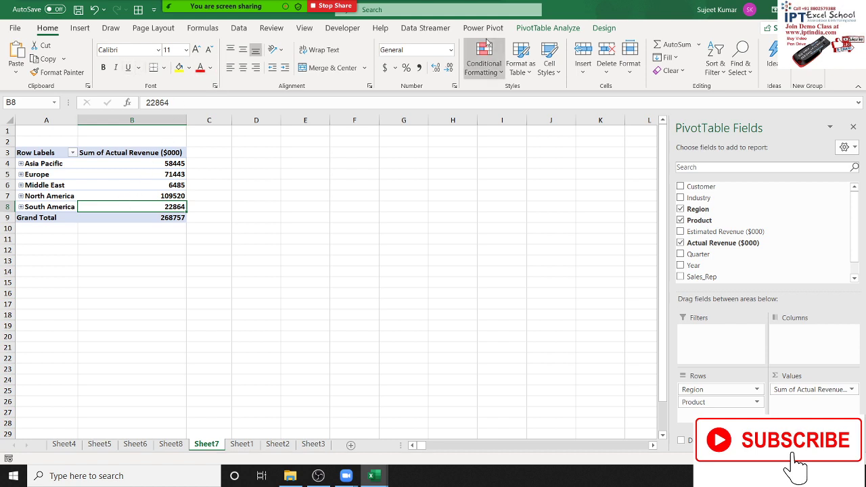
# Expand every region to list its products, such as Europe Product1 at 16687, and select column A.
pyautogui.click(548, 28)
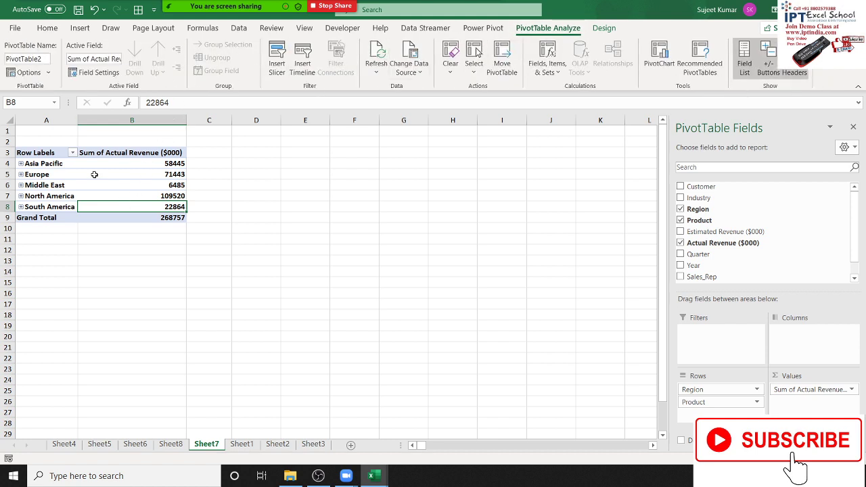
pyautogui.click(57, 180)
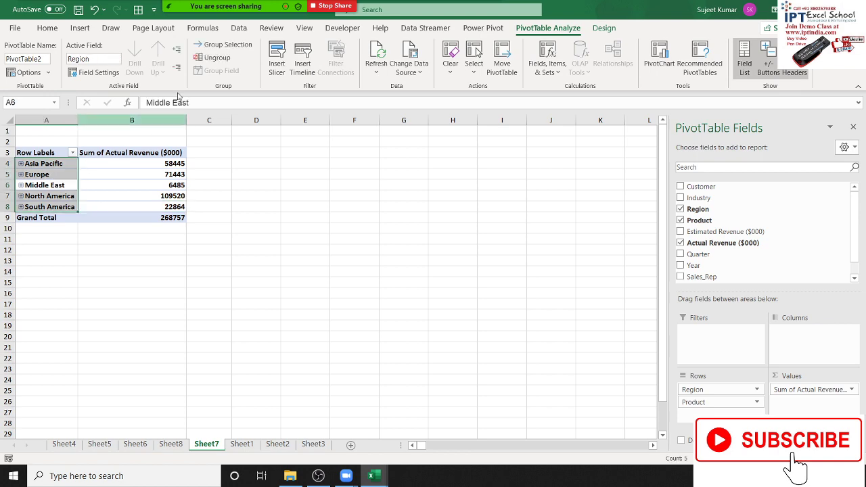
pyautogui.click(175, 54)
pyautogui.click(102, 250)
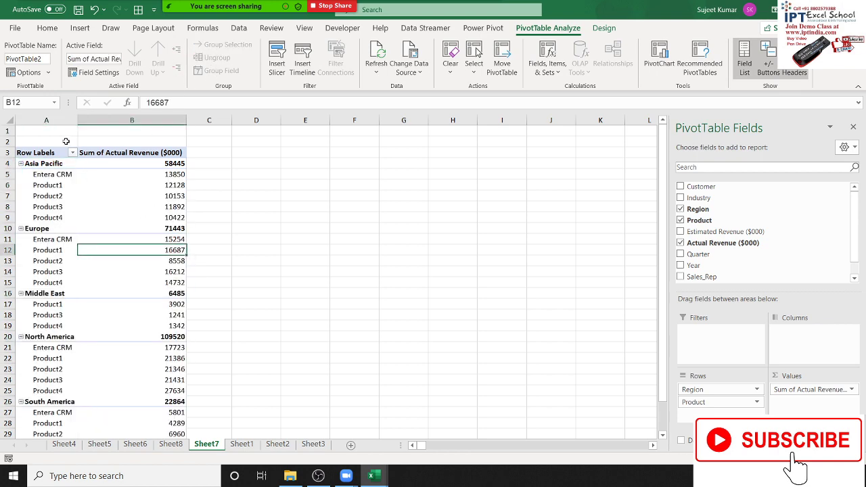
pyautogui.click(46, 120)
pyautogui.hotkey('ctrl', 'c')
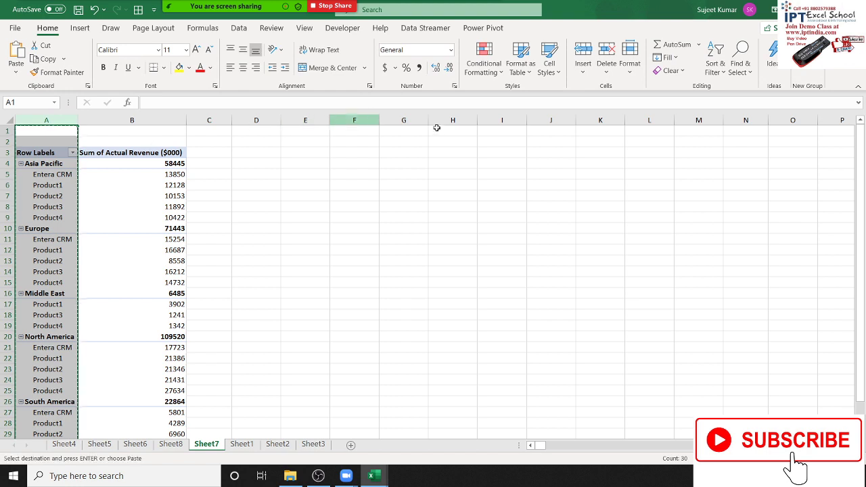
pyautogui.click(436, 127)
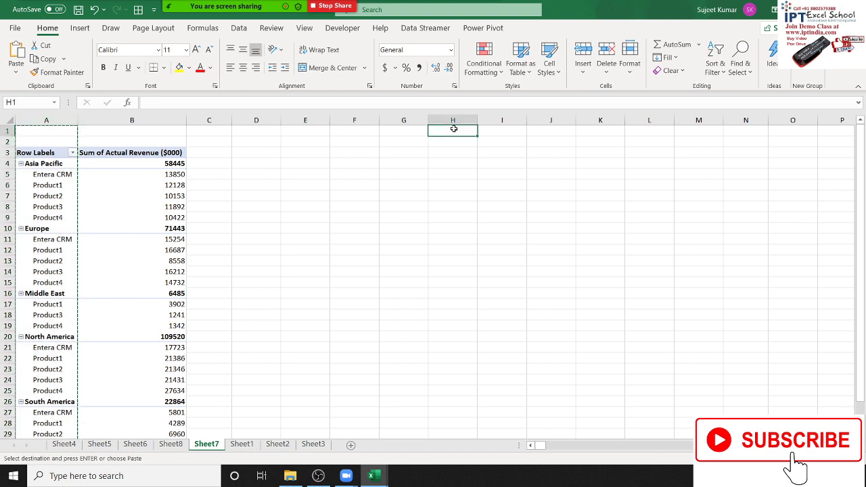
pyautogui.click(18, 74)
pyautogui.click(16, 159)
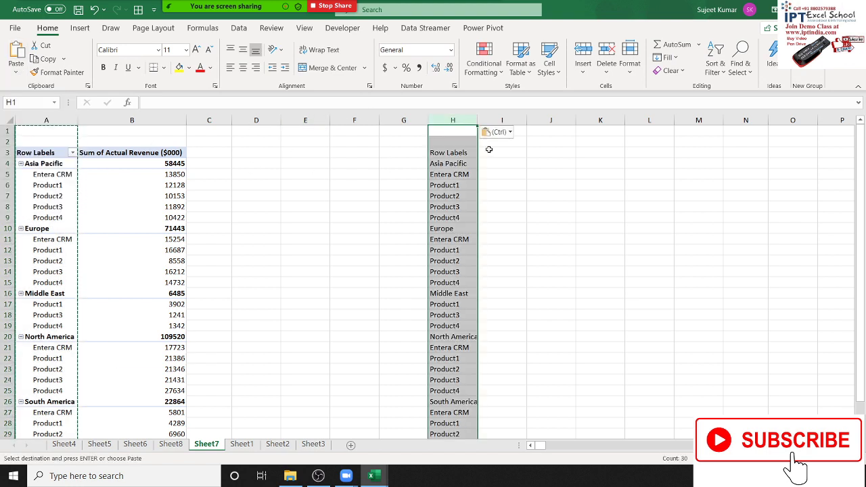
pyautogui.moveTo(443, 163)
pyautogui.mouseDown()
pyautogui.moveTo(422, 346)
pyautogui.moveTo(441, 379)
pyautogui.mouseUp()
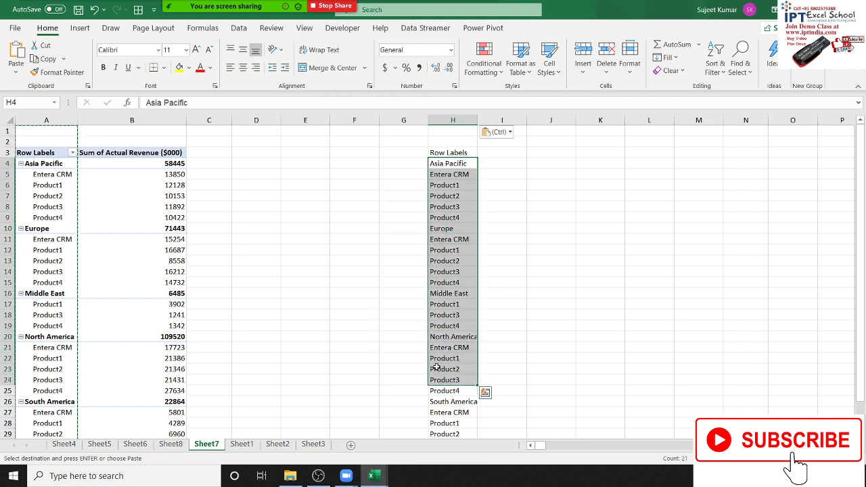
pyautogui.click(451, 116)
pyautogui.press('Delete')
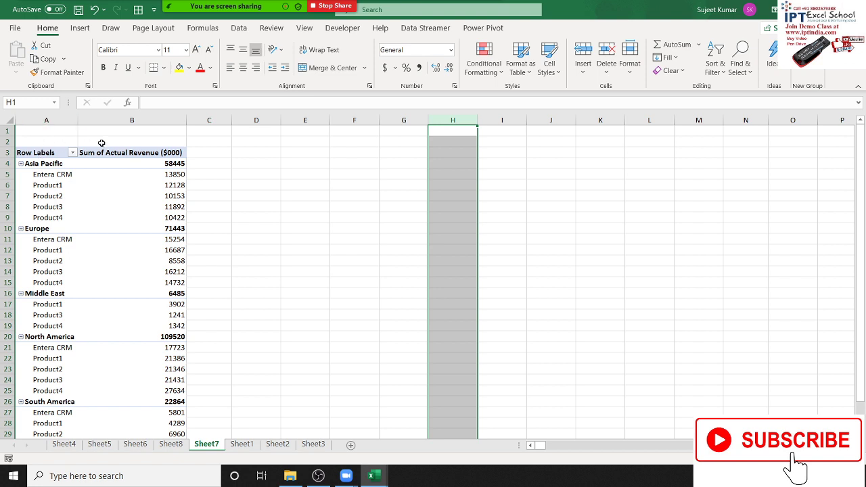
pyautogui.click(85, 225)
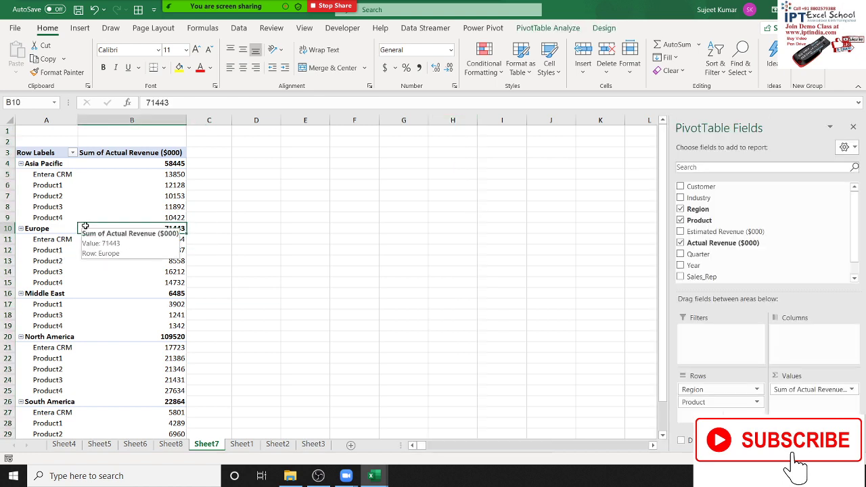
# Turn on the classic PivotTable layout in the PivotTable Options display settings.
pyautogui.click(82, 196)
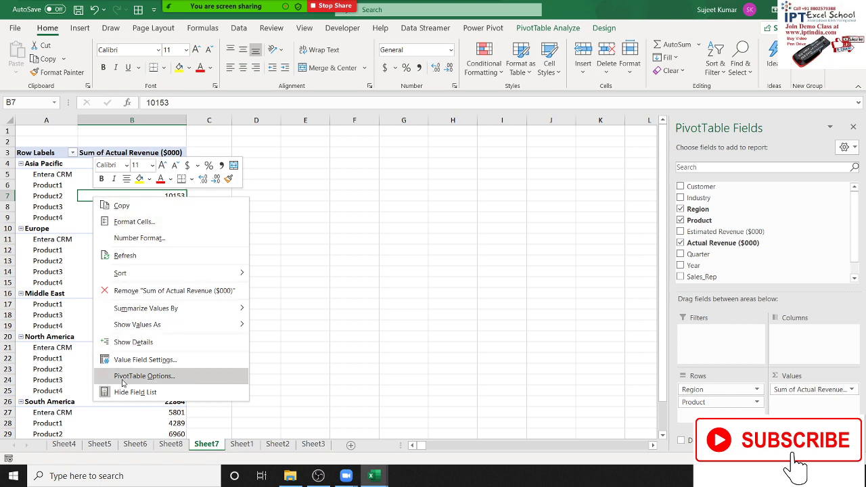
pyautogui.click(124, 378)
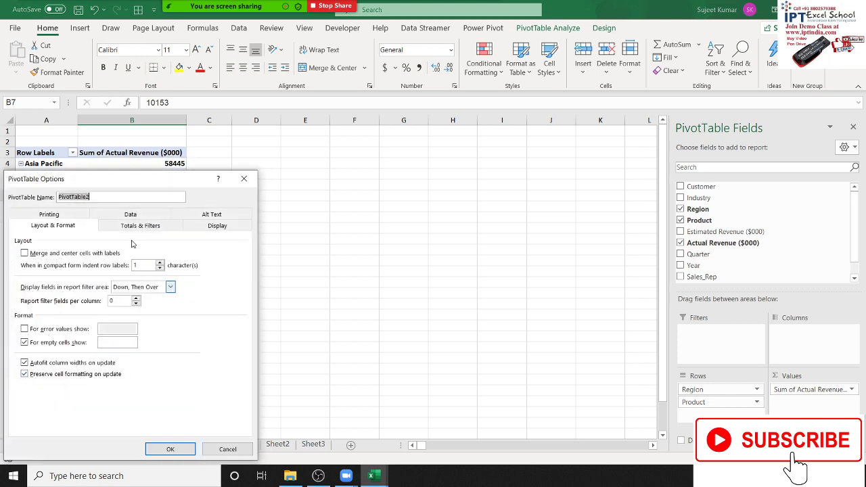
pyautogui.click(214, 226)
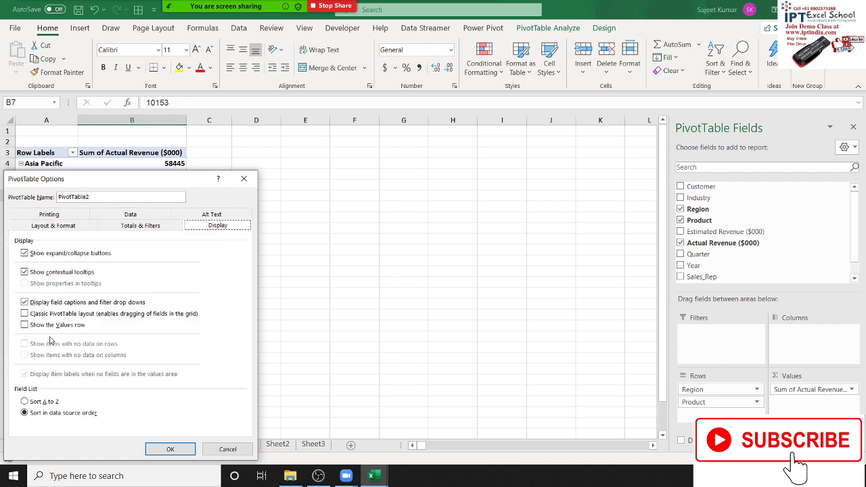
pyautogui.click(51, 315)
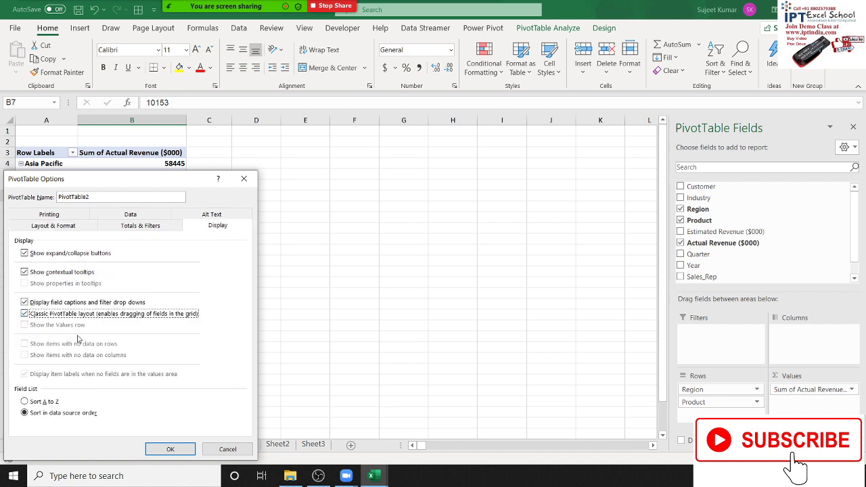
pyautogui.click(170, 451)
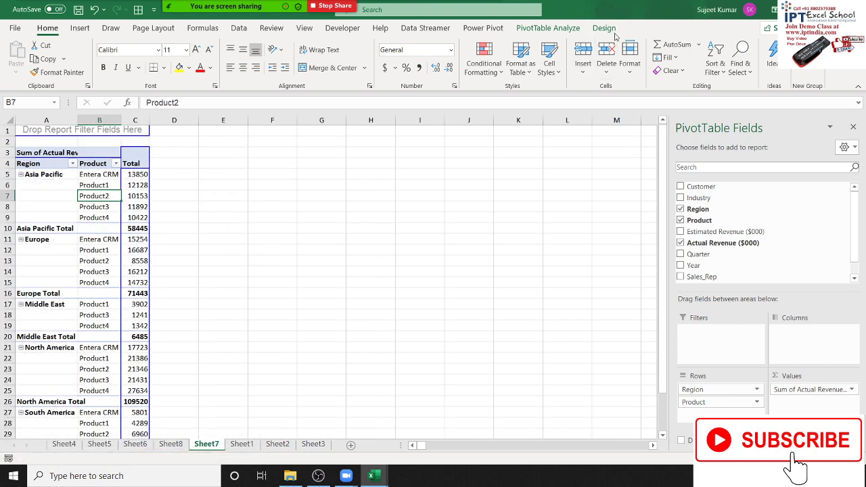
# Switch the report layout to tabular form, giving each region a total row such as Europe Total.
pyautogui.click(603, 28)
pyautogui.click(92, 75)
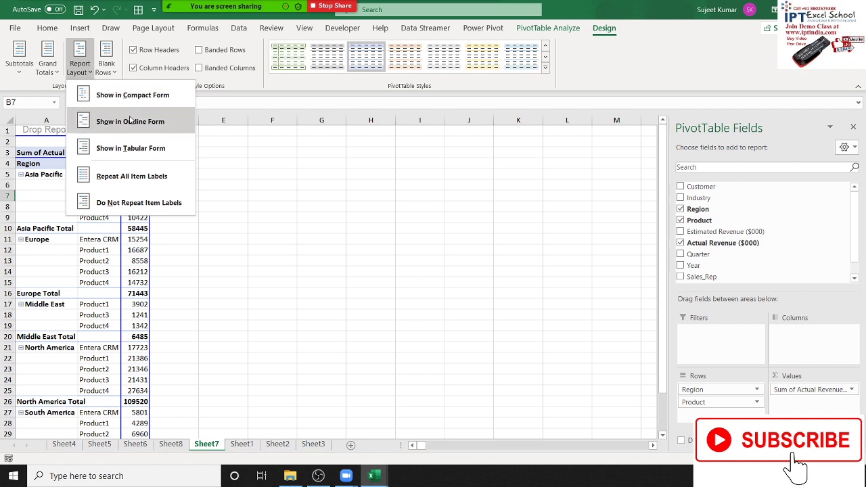
pyautogui.click(142, 159)
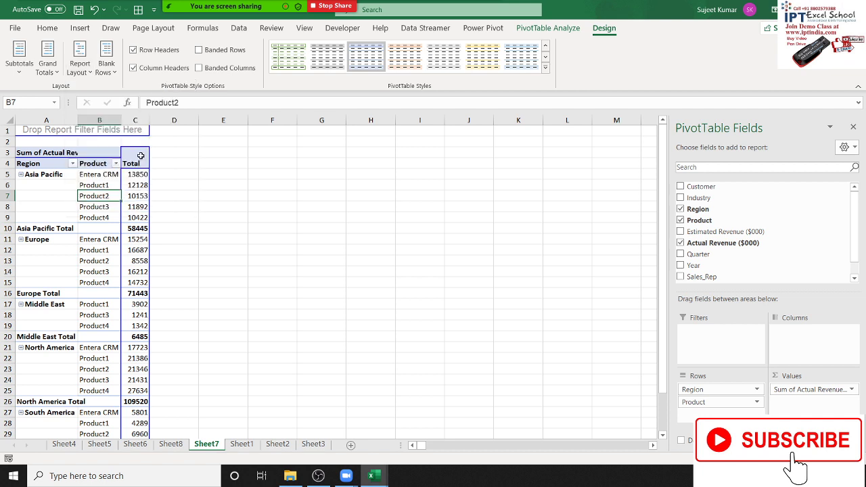
pyautogui.click(92, 75)
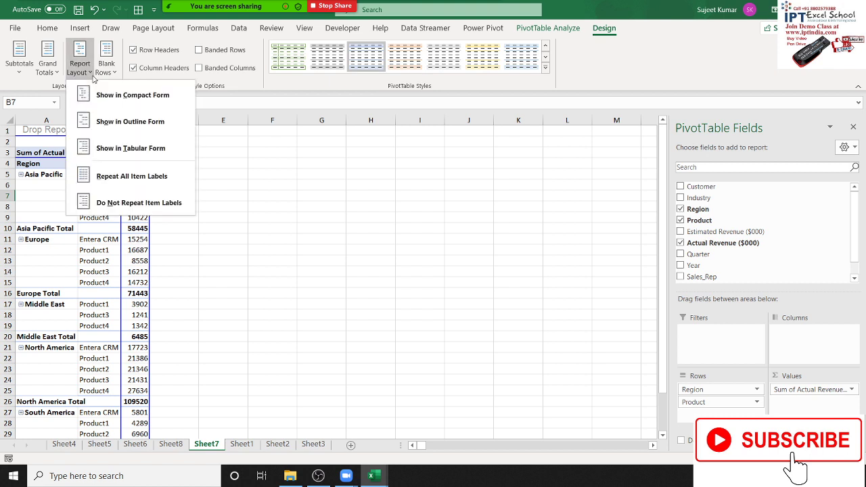
pyautogui.click(111, 274)
pyautogui.click(54, 229)
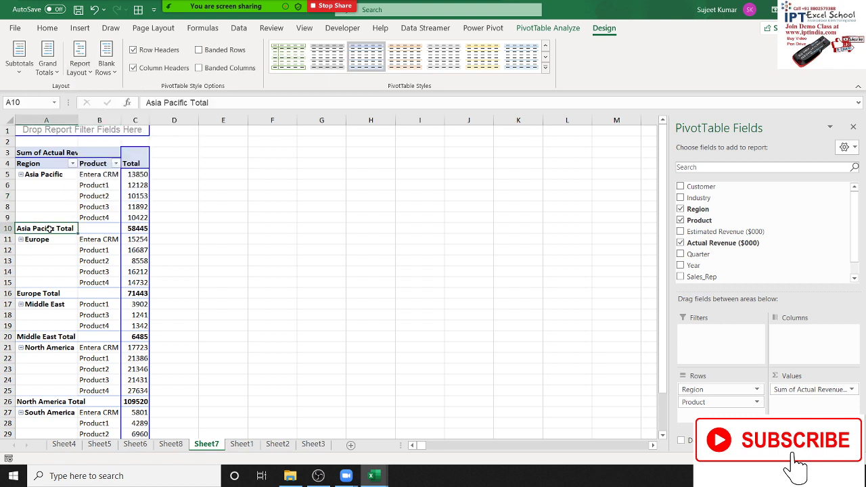
pyautogui.click(60, 290)
pyautogui.moveTo(60, 289); pyautogui.dragTo(124, 290)
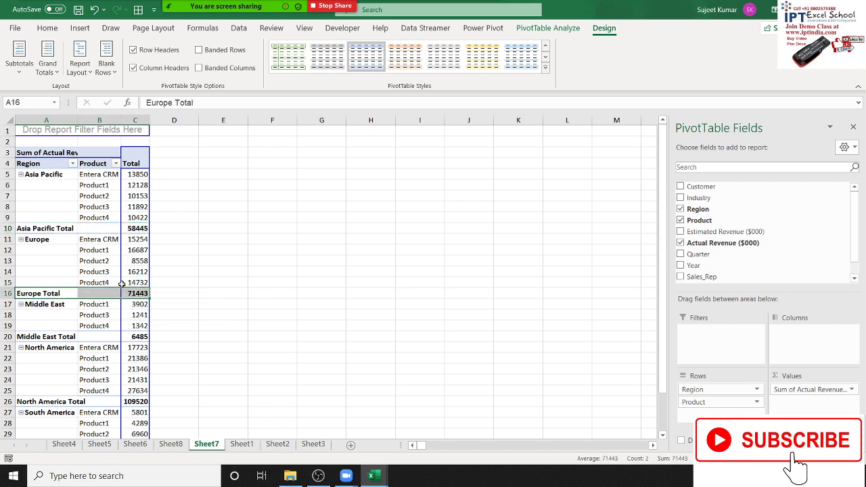
# Turn off Subtotal 'Region' so products run straight to the 268757 Grand Total in row 28.
pyautogui.click(69, 230)
pyautogui.rightClick(69, 230)
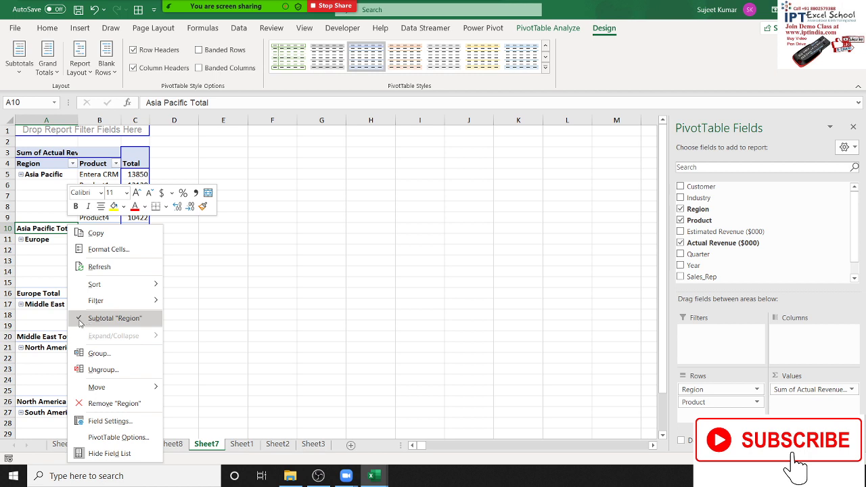
pyautogui.click(79, 324)
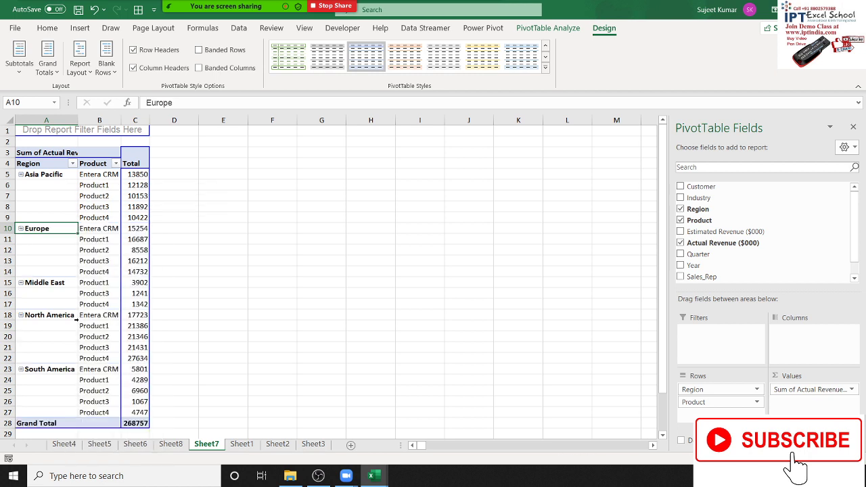
pyautogui.rightClick(65, 230)
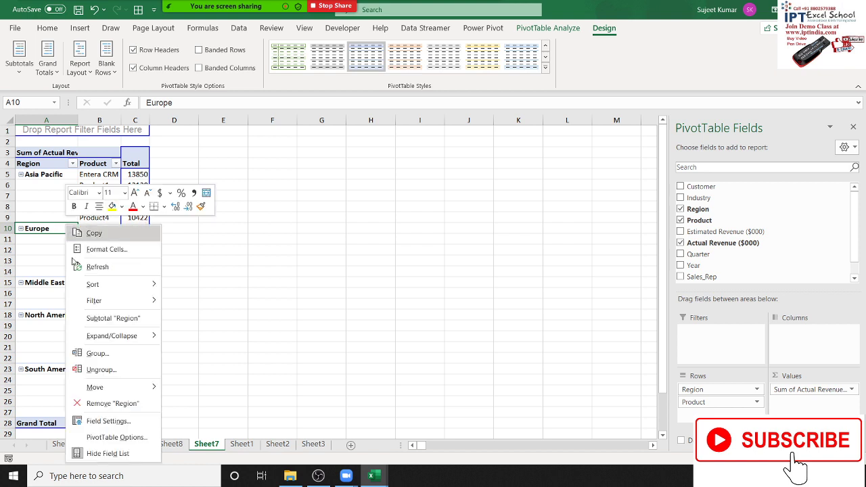
pyautogui.click(96, 325)
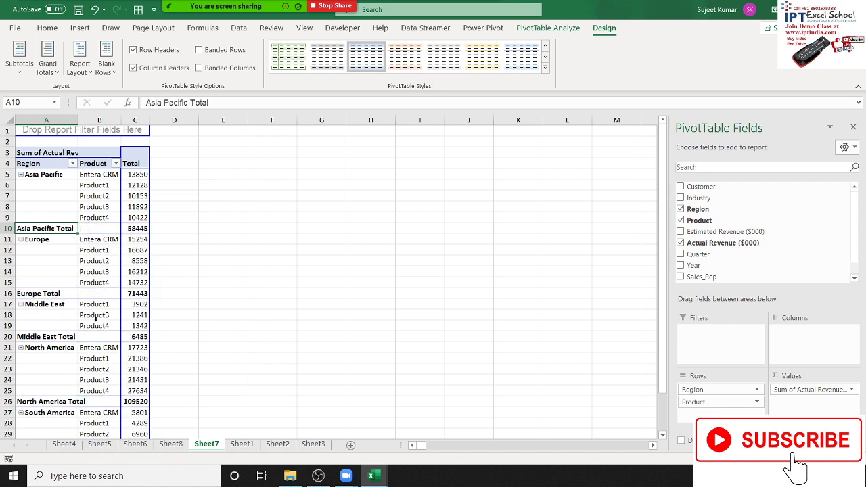
pyautogui.rightClick(59, 223)
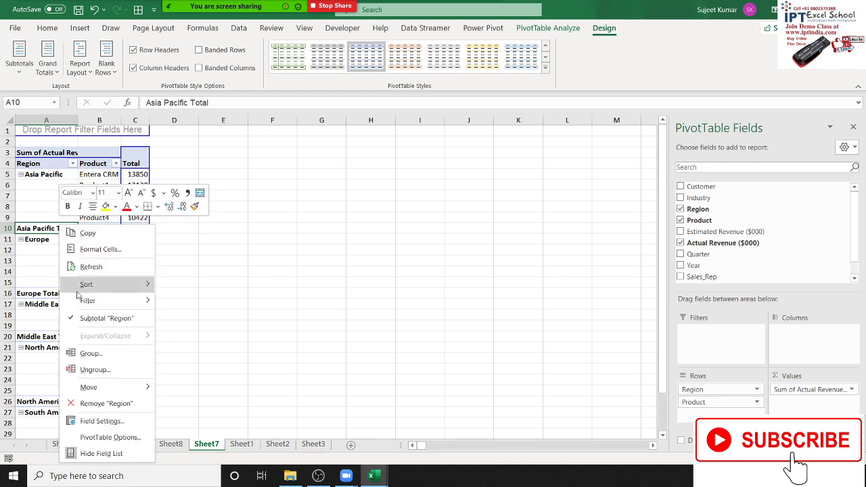
pyautogui.click(94, 320)
pyautogui.click(99, 263)
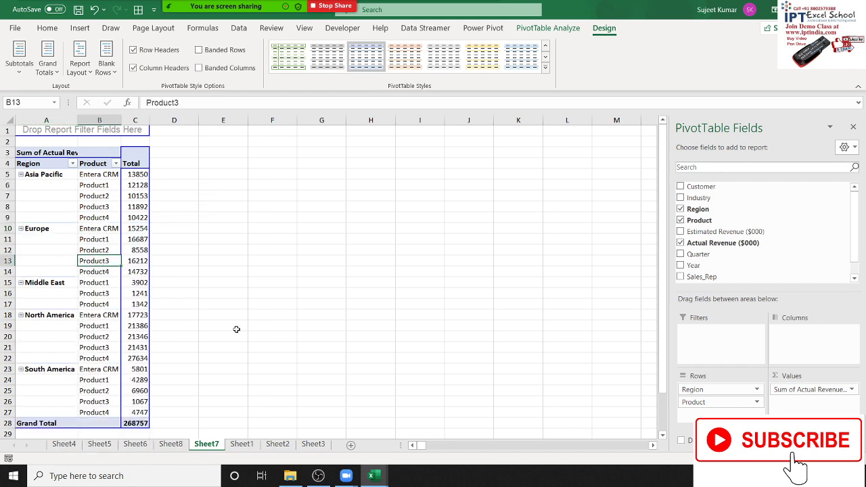
pyautogui.scroll(-4, 236, 319)
pyautogui.scroll(4, 228, 315)
pyautogui.moveTo(47, 173); pyautogui.dragTo(50, 218)
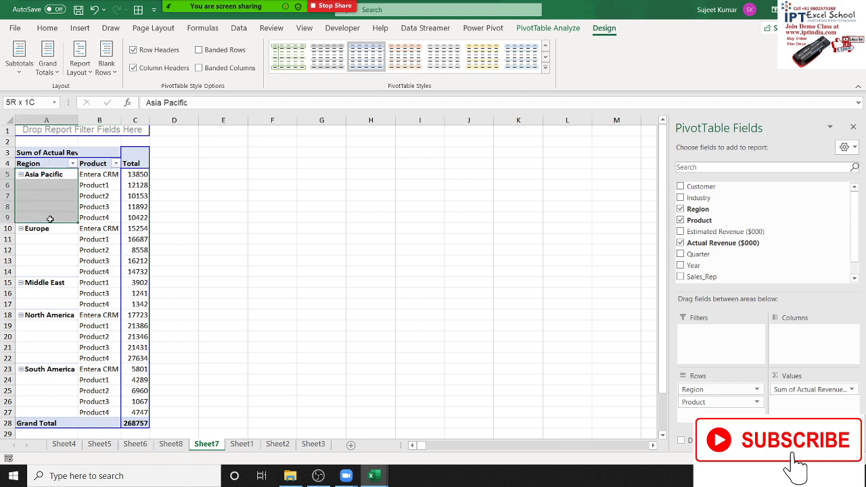
pyautogui.click(48, 165)
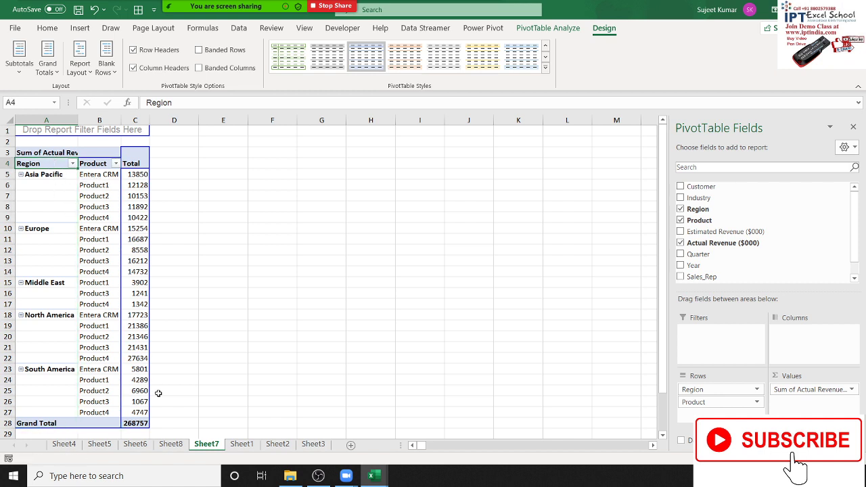
# Paste the copied pivot table as plain values starting at cell I4.
pyautogui.hotkey('ctrl', 'c')
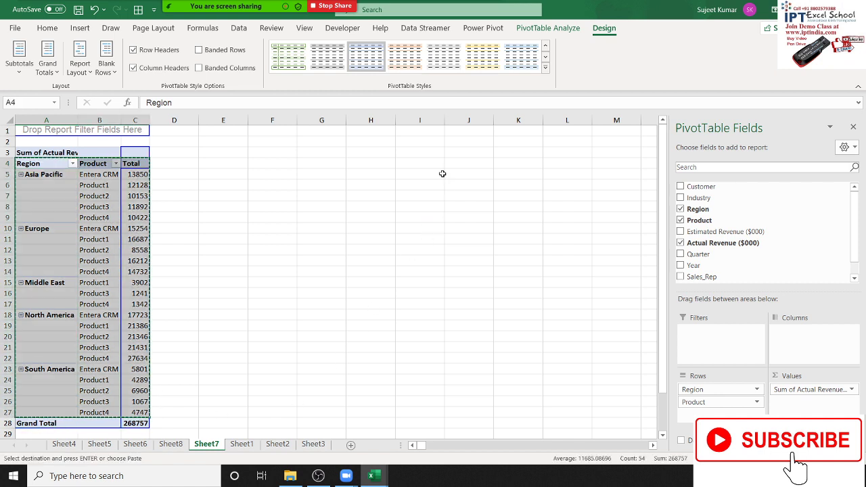
pyautogui.click(443, 161)
pyautogui.click(16, 72)
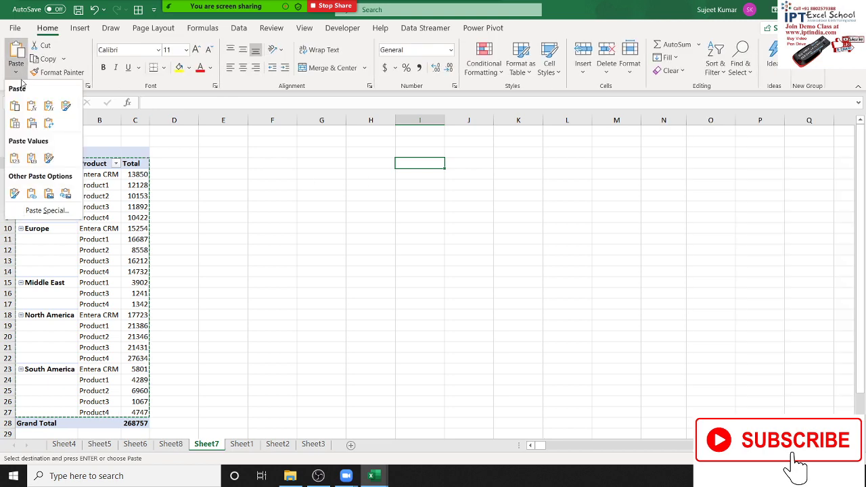
pyautogui.click(15, 157)
pyautogui.click(333, 219)
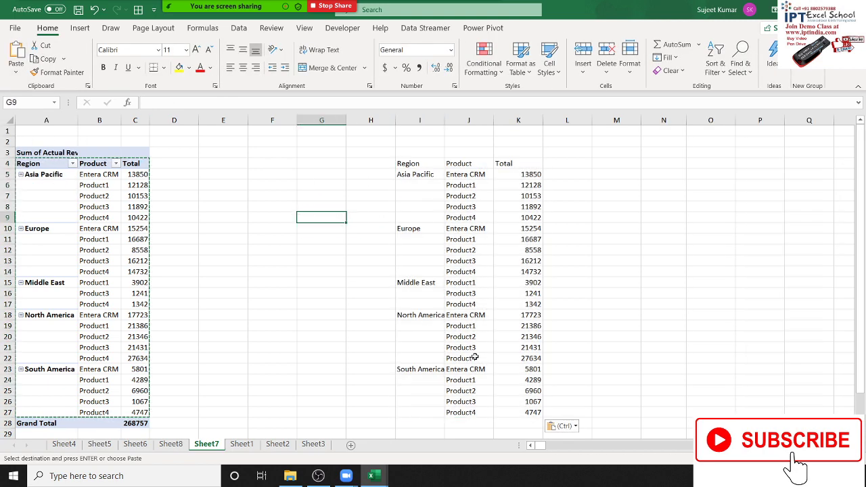
pyautogui.scroll(-3, 473, 358)
pyautogui.scroll(3, 468, 361)
pyautogui.click(72, 165)
pyautogui.press('Escape')
# Fill Asia Pacific down I5:I9 and Europe down through I14 with Ctrl+D.
pyautogui.click(507, 180)
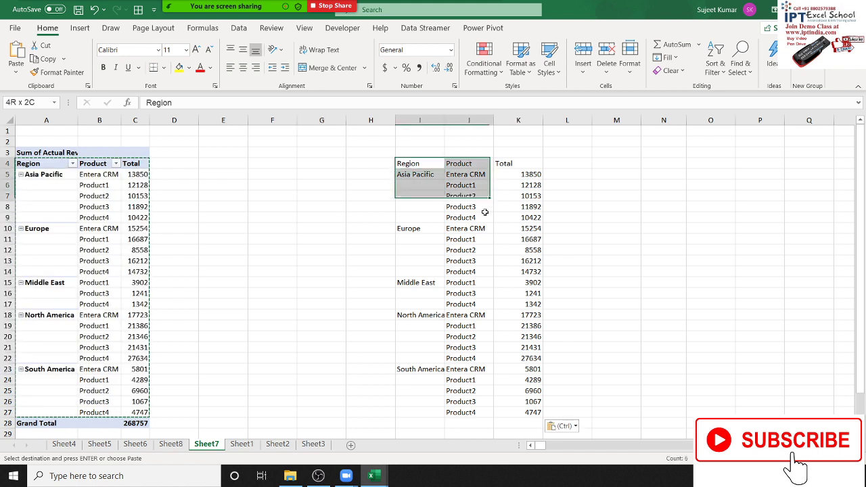
pyautogui.moveTo(412, 168); pyautogui.dragTo(514, 411)
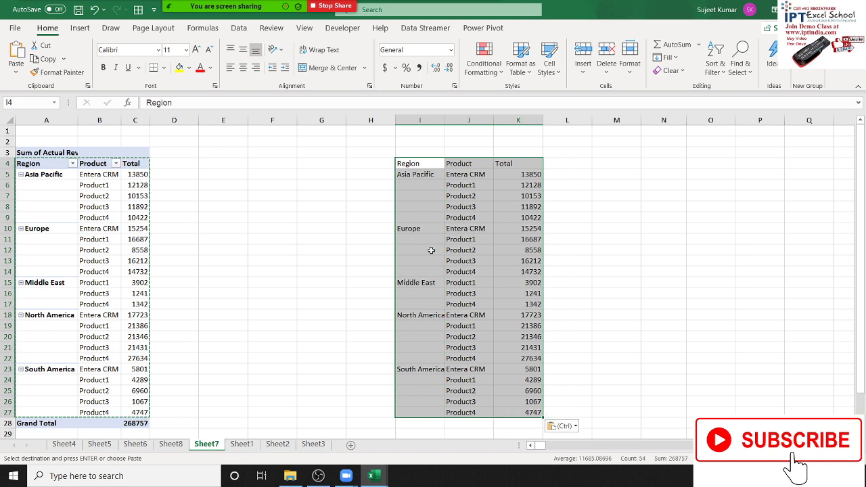
pyautogui.click(416, 173)
pyautogui.moveTo(415, 174); pyautogui.dragTo(412, 304)
pyautogui.hotkey('ctrl', 'd')
pyautogui.hotkey('ctrl', 'd')
pyautogui.click(412, 284)
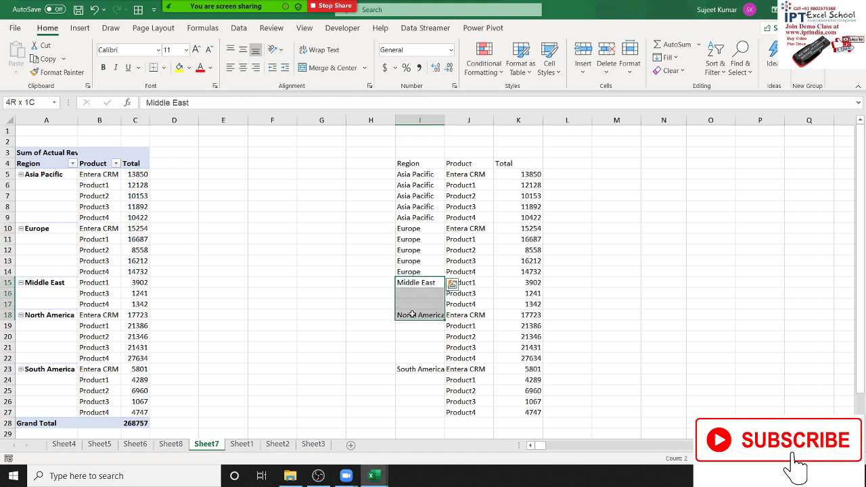
pyautogui.click(335, 315)
pyautogui.click(67, 217)
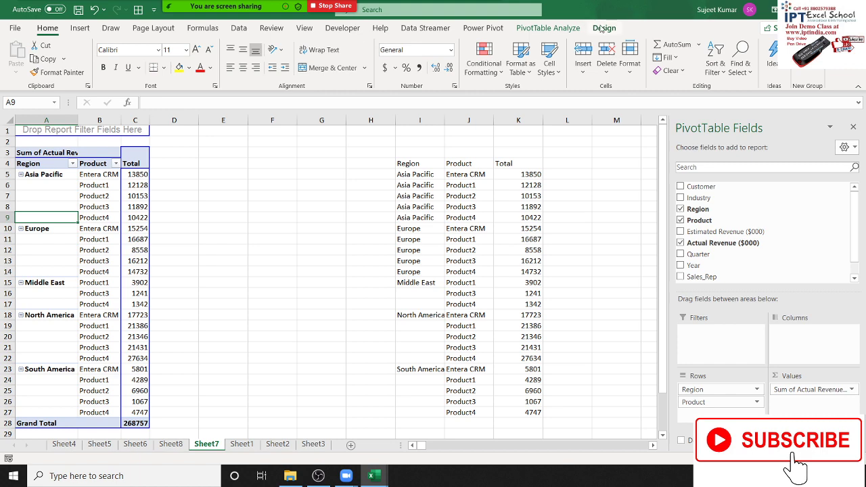
# Set the report layout to repeat the region label on every product row.
pyautogui.click(603, 29)
pyautogui.click(80, 65)
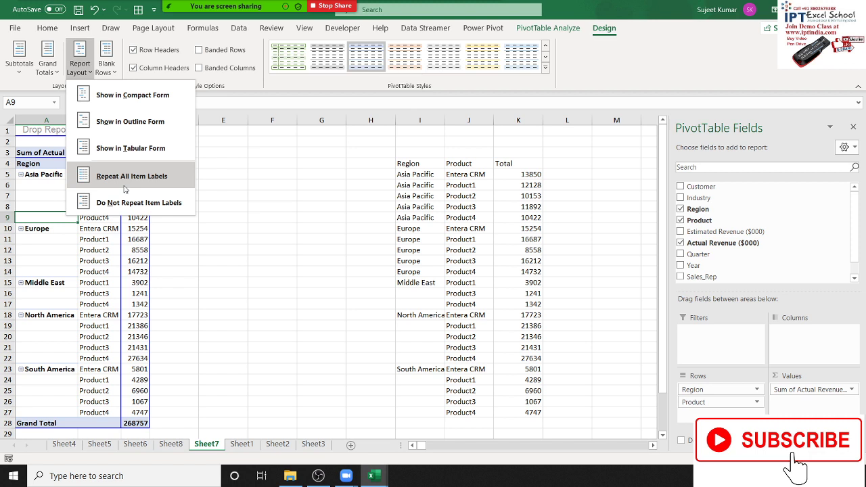
pyautogui.click(125, 189)
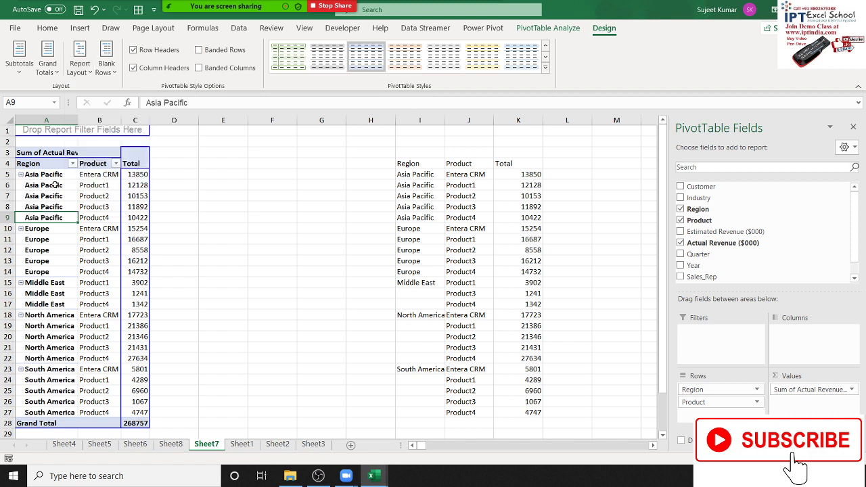
pyautogui.moveTo(54, 184); pyautogui.dragTo(48, 347)
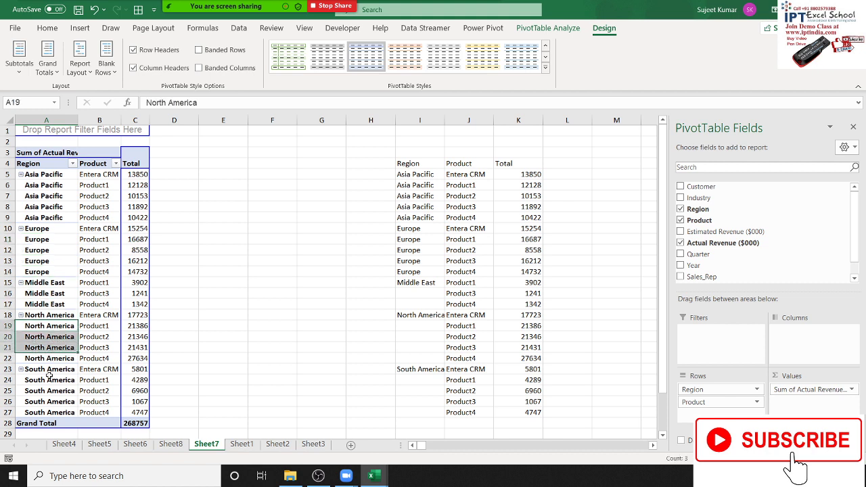
pyautogui.moveTo(50, 379); pyautogui.dragTo(51, 410)
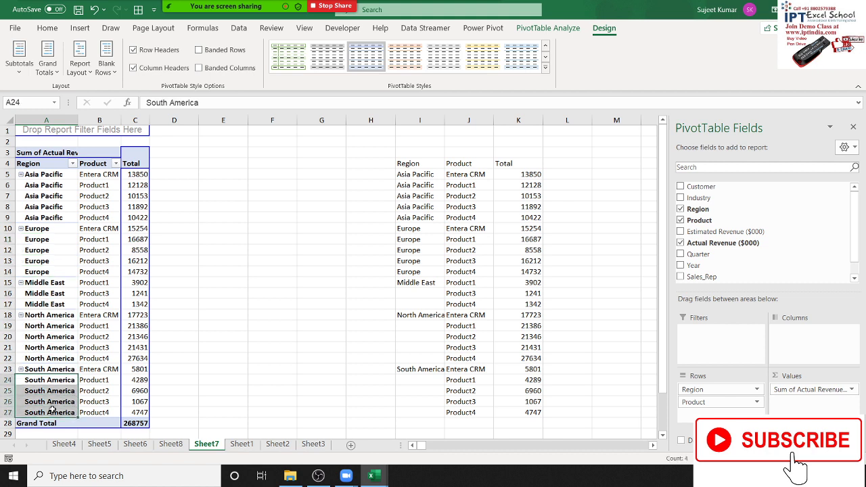
pyautogui.click(48, 249)
pyautogui.moveTo(47, 217); pyautogui.dragTo(47, 228)
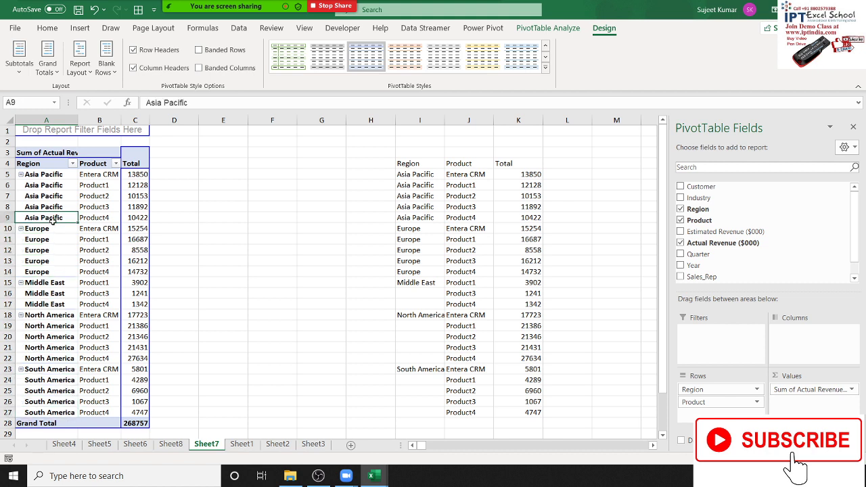
pyautogui.click(75, 276)
# Insert a blank line after each region in the pivot table.
pyautogui.click(106, 64)
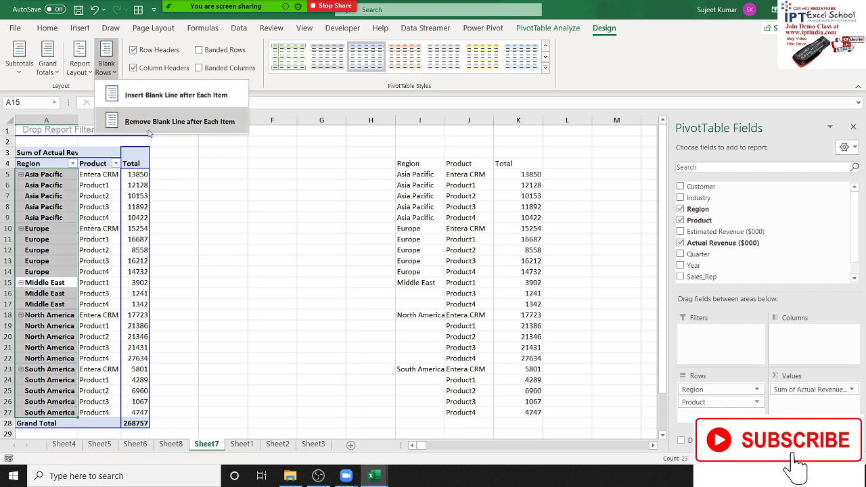
pyautogui.click(153, 95)
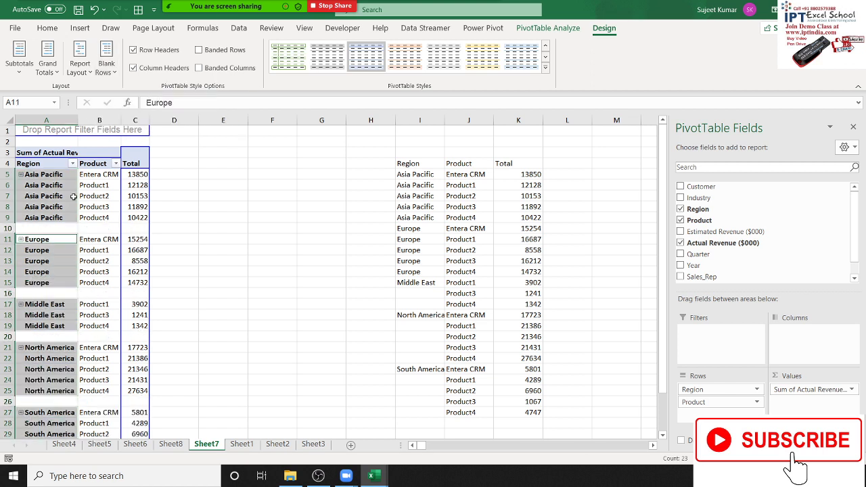
pyautogui.click(61, 261)
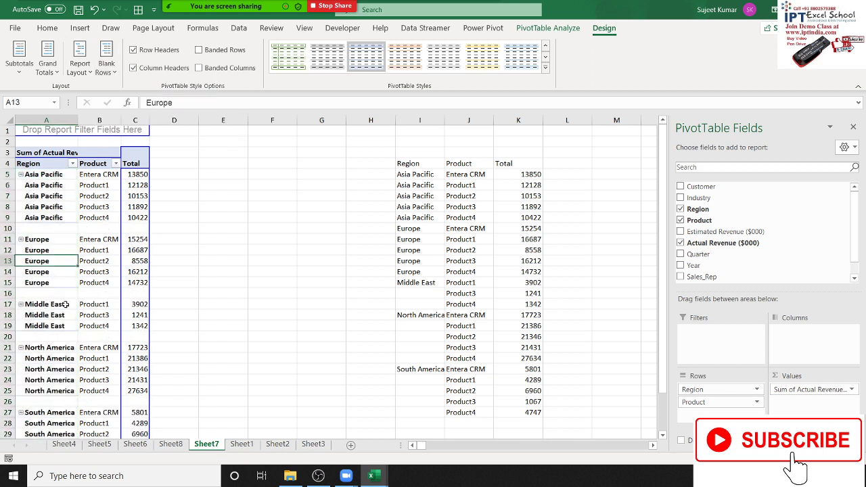
pyautogui.click(64, 293)
pyautogui.click(62, 336)
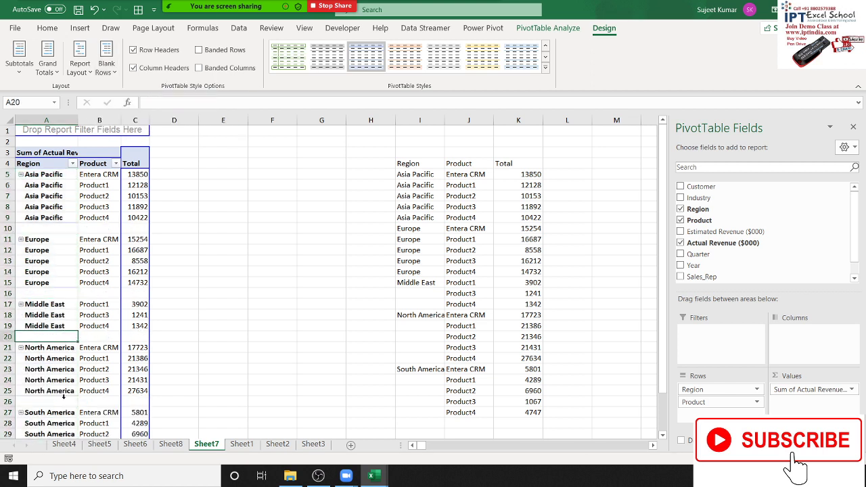
pyautogui.click(64, 391)
pyautogui.scroll(-4, 74, 372)
pyautogui.scroll(5, 78, 365)
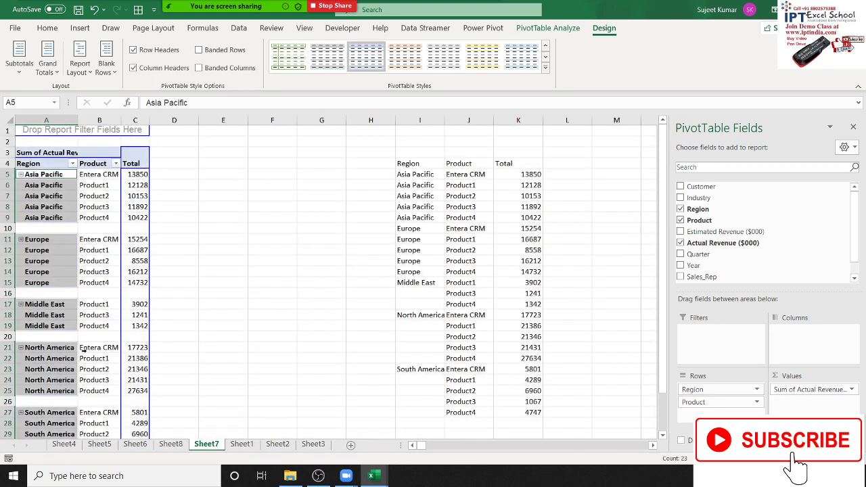
pyautogui.click(128, 252)
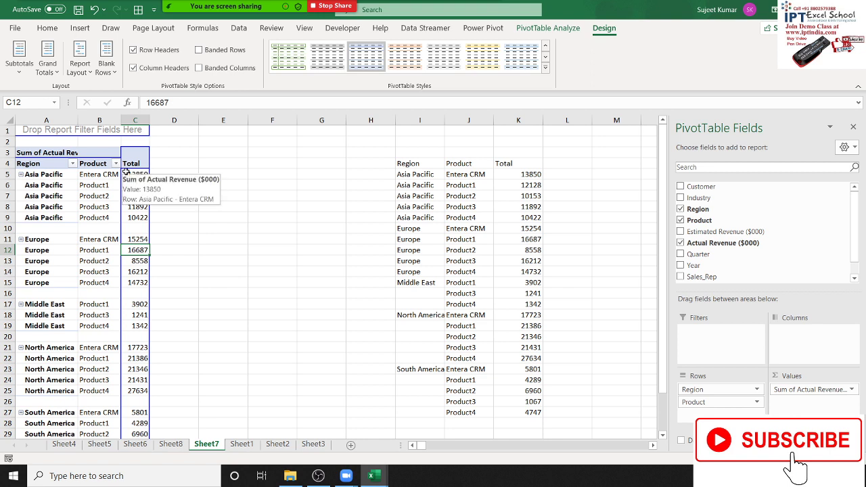
# Remove the blank lines and switch to Do Not Repeat Item Labels.
pyautogui.click(112, 70)
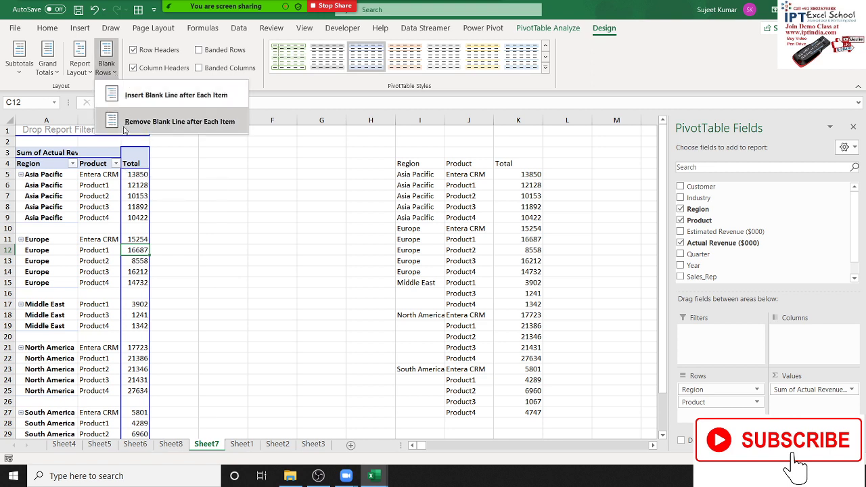
pyautogui.click(125, 125)
pyautogui.click(79, 62)
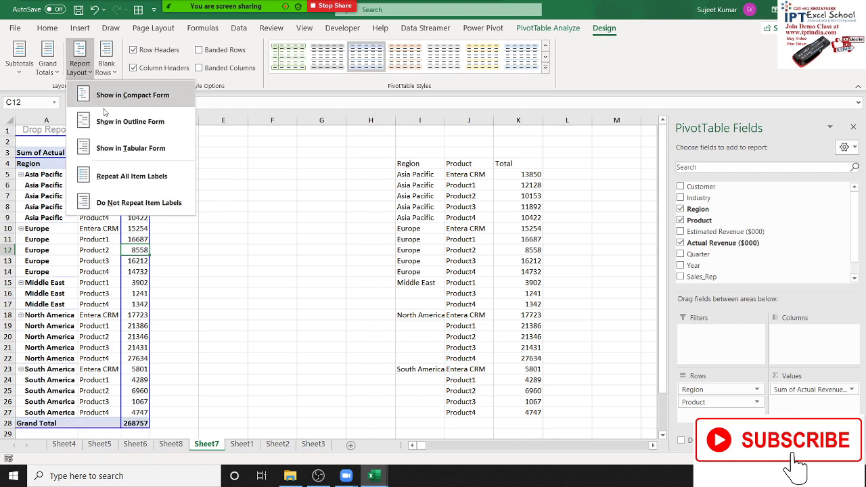
pyautogui.click(130, 203)
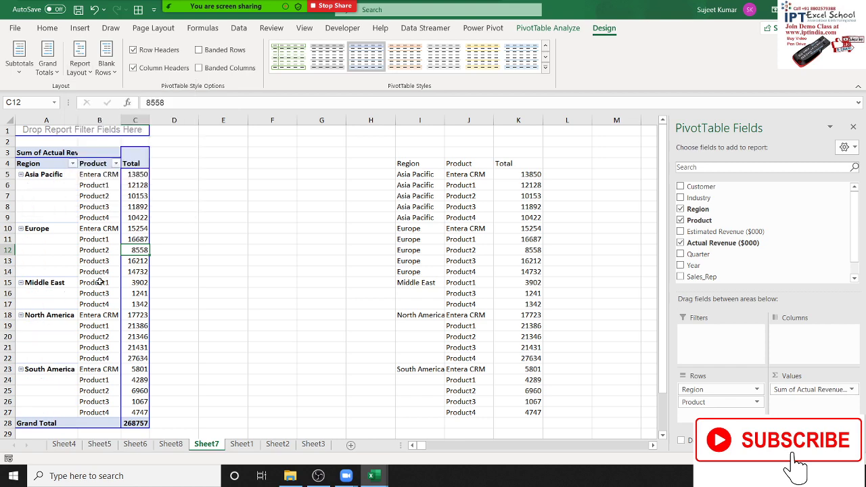
# Try Merge & Center on the Asia Pacific labels A5:A9 and dismiss the pivot table error.
pyautogui.moveTo(66, 175); pyautogui.dragTo(61, 215)
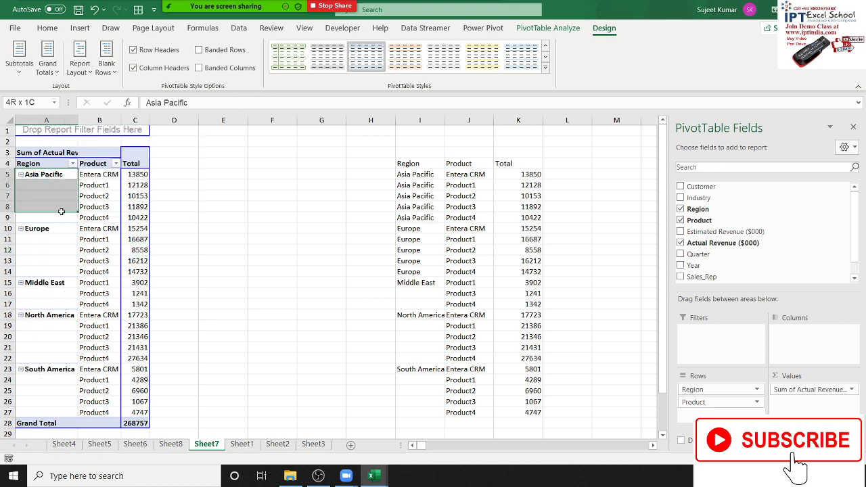
pyautogui.click(46, 28)
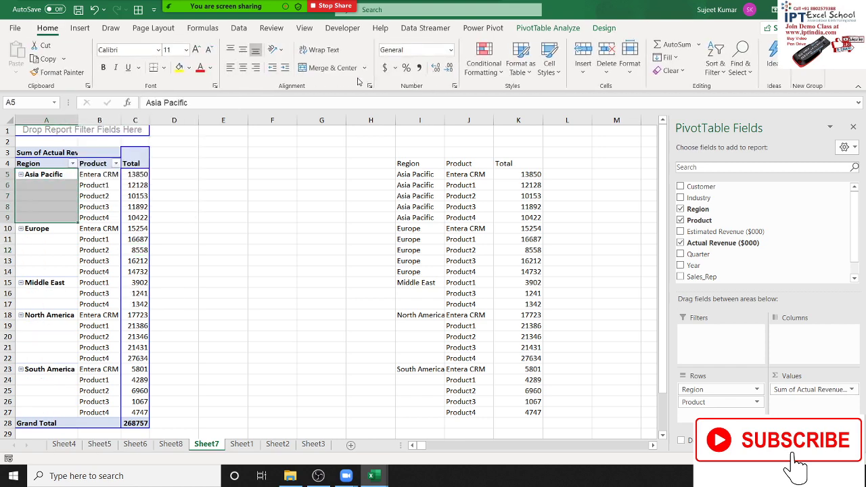
pyautogui.click(331, 67)
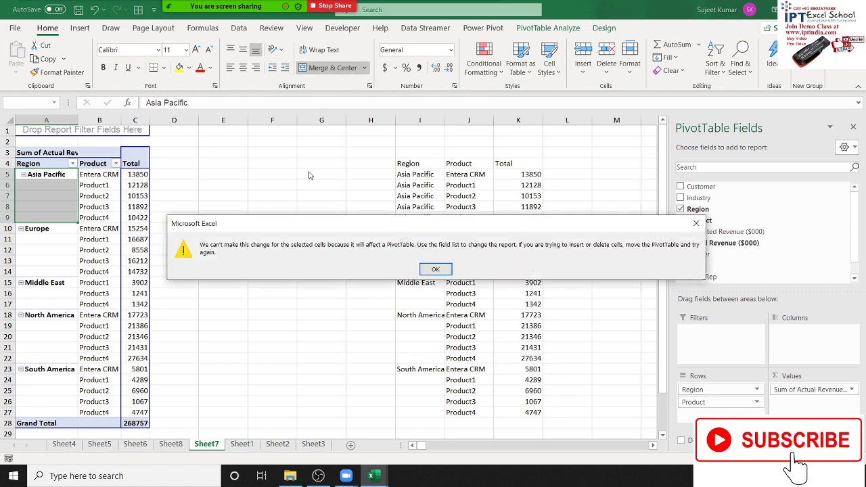
pyautogui.click(435, 269)
# Enable 'Merge and center cells with labels' in PivotTable Options.
pyautogui.click(102, 197)
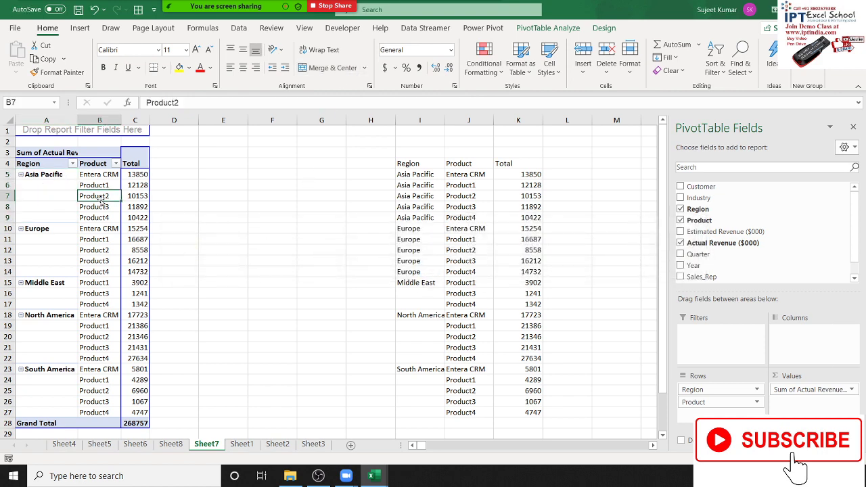
pyautogui.rightClick(100, 198)
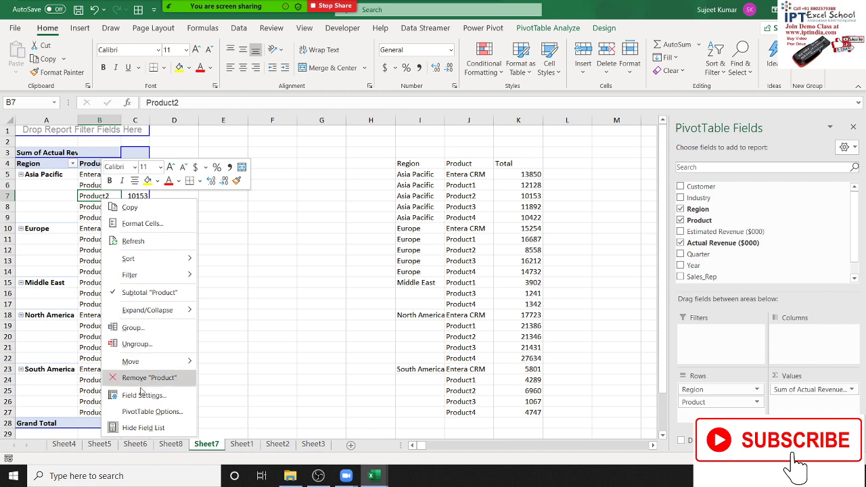
pyautogui.click(150, 412)
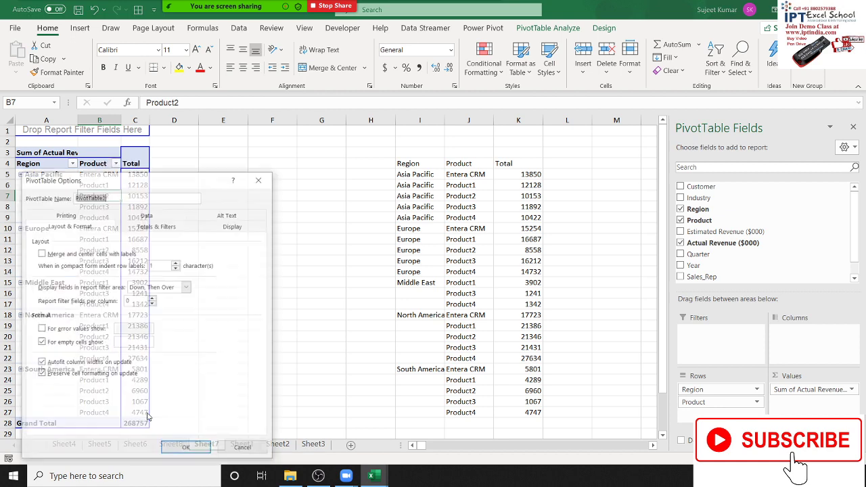
pyautogui.moveTo(135, 119); pyautogui.dragTo(257, 138)
pyautogui.click(250, 215)
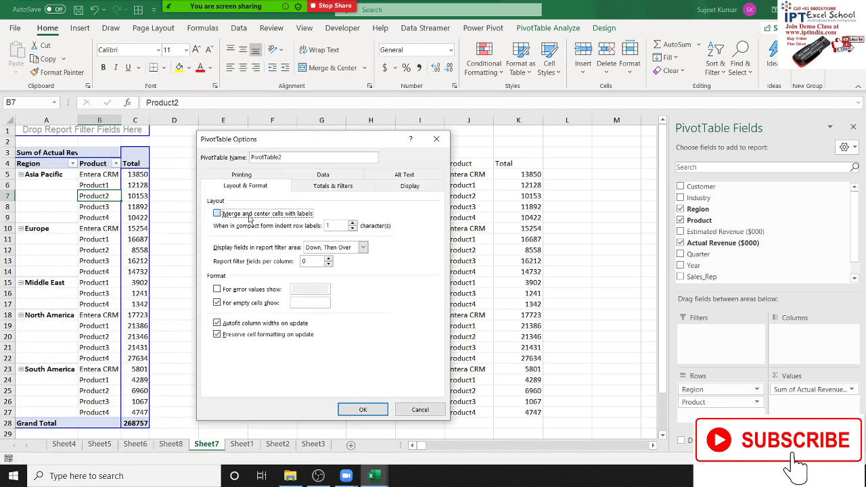
pyautogui.click(360, 410)
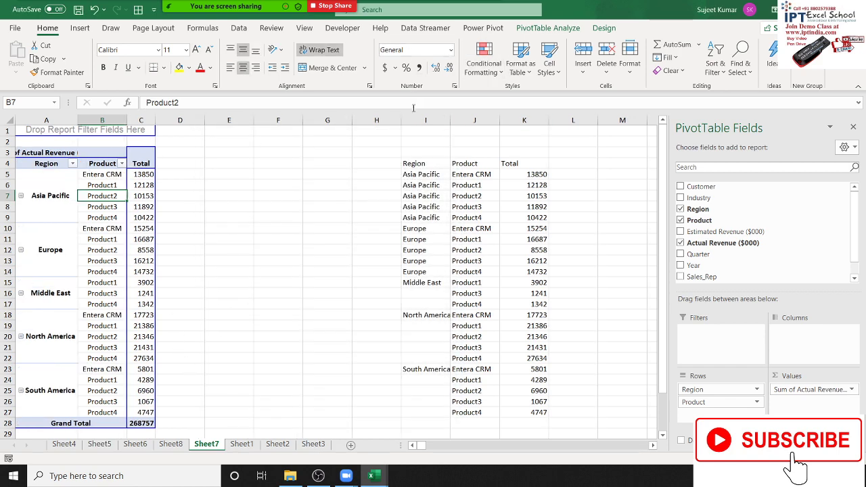
pyautogui.moveTo(423, 120); pyautogui.dragTo(507, 120)
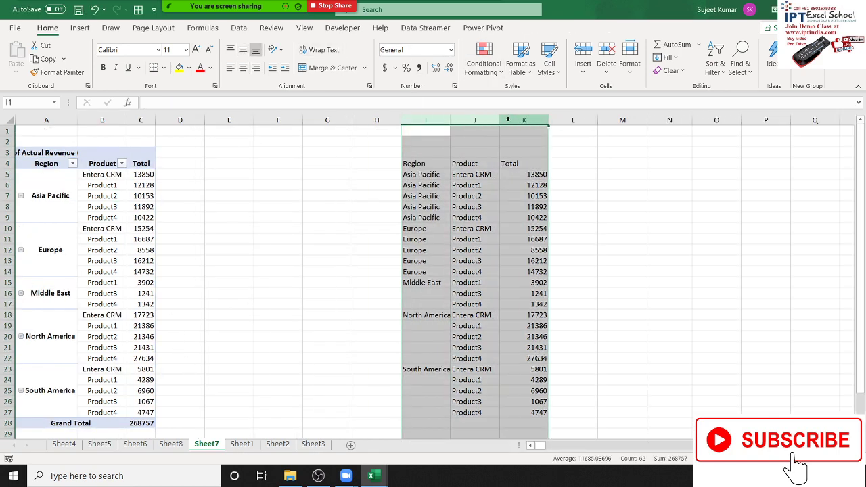
# Delete the plain-values pivot copy from columns I to K.
pyautogui.press('Delete')
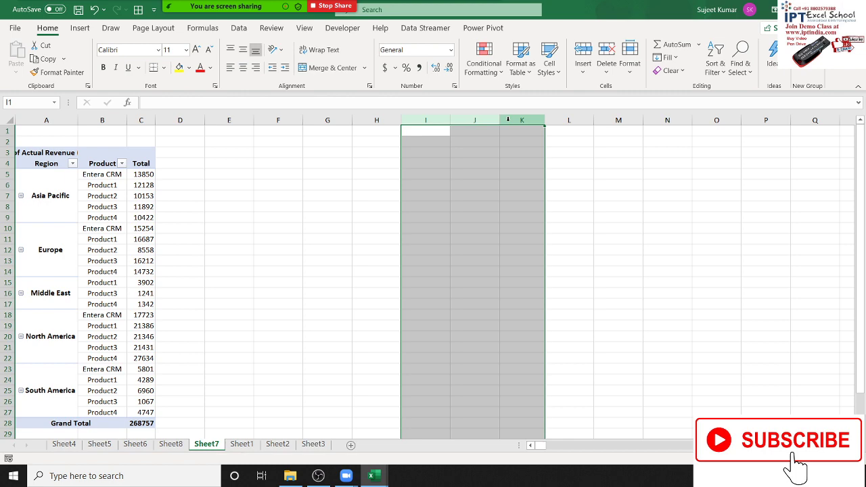
pyautogui.click(131, 229)
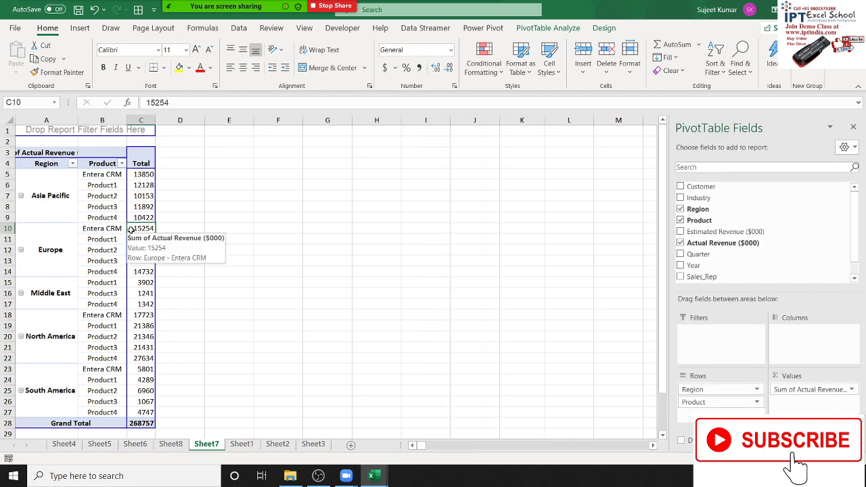
# Uncheck both Show grand totals options so the pivot ends at South America Product4 (4747) in row 27.
pyautogui.rightClick(131, 230)
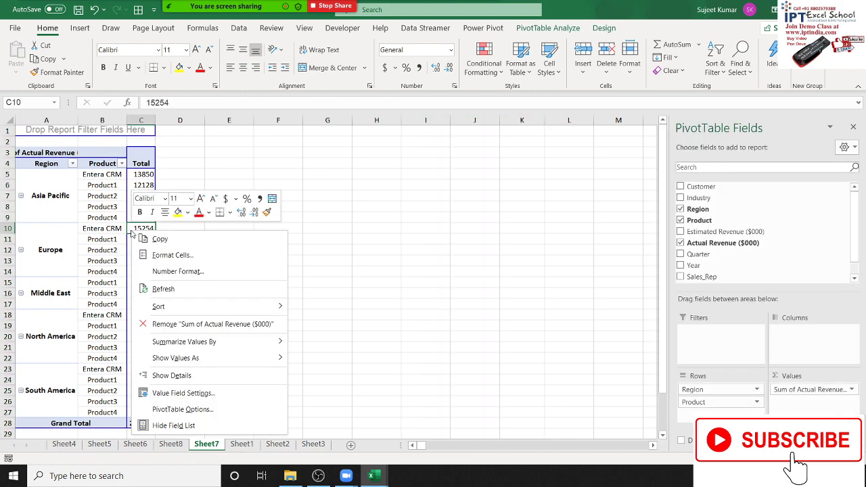
pyautogui.click(170, 409)
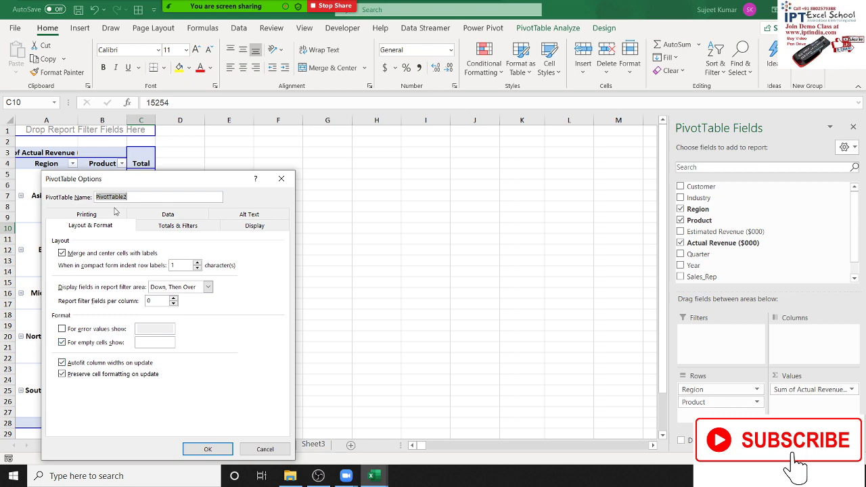
pyautogui.click(171, 227)
pyautogui.moveTo(188, 180); pyautogui.dragTo(443, 128)
pyautogui.click(310, 200)
pyautogui.click(311, 211)
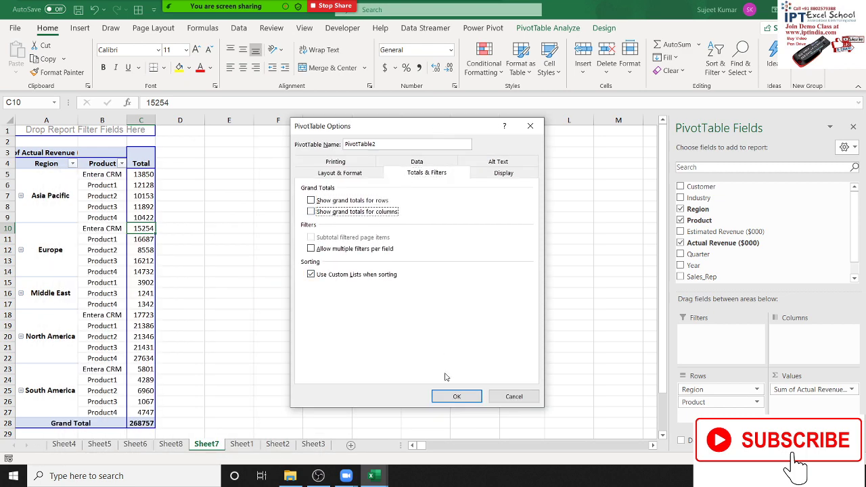
pyautogui.click(454, 395)
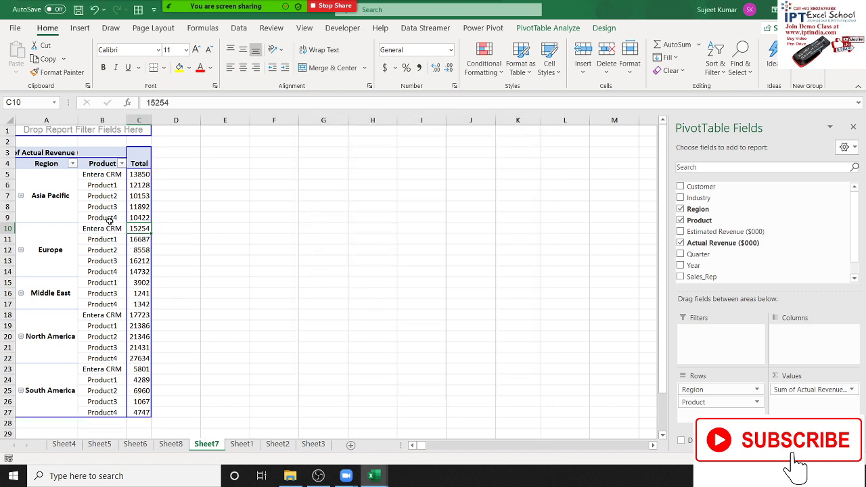
# Point out pivot product labels like Asia Pacific Product4 and Europe Product2, dismissing the waiting-room notice.
pyautogui.click(101, 189)
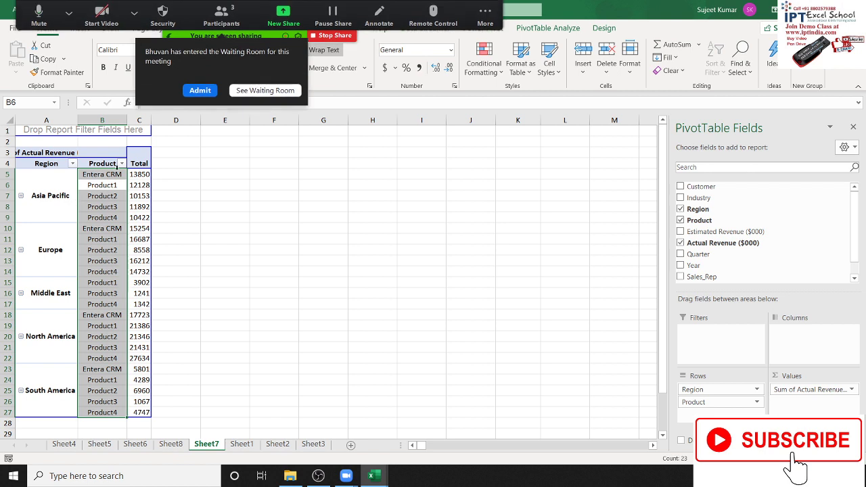
pyautogui.click(119, 215)
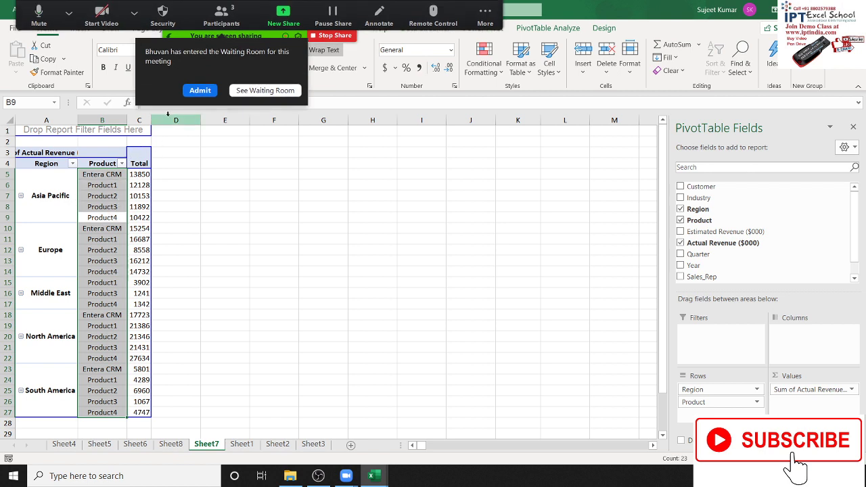
pyautogui.click(199, 90)
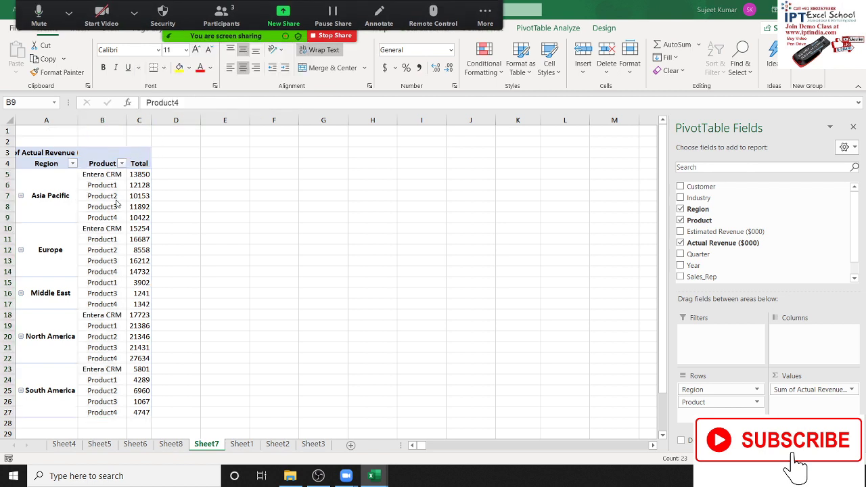
pyautogui.click(102, 250)
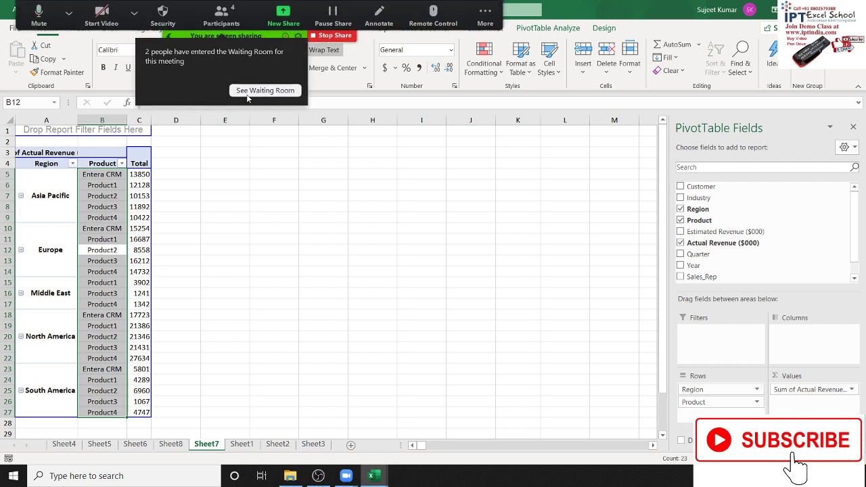
# Admit the waiting participant in Zoom, then highlight Asia Pacific Product3's 11892 revenue.
pyautogui.click(249, 91)
pyautogui.moveTo(432, 206)
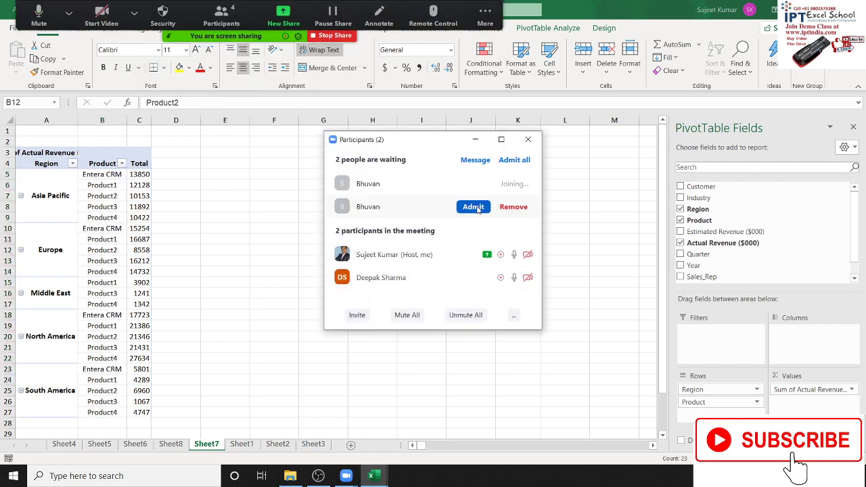
pyautogui.click(473, 207)
pyautogui.click(527, 139)
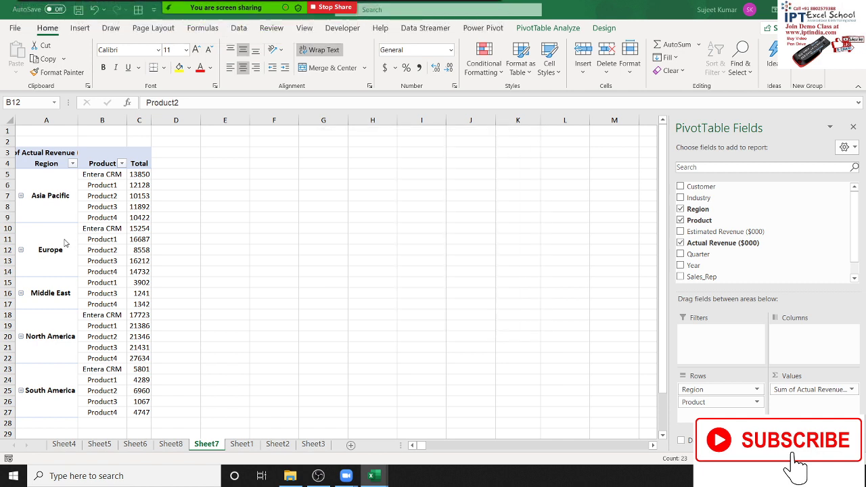
pyautogui.click(113, 207)
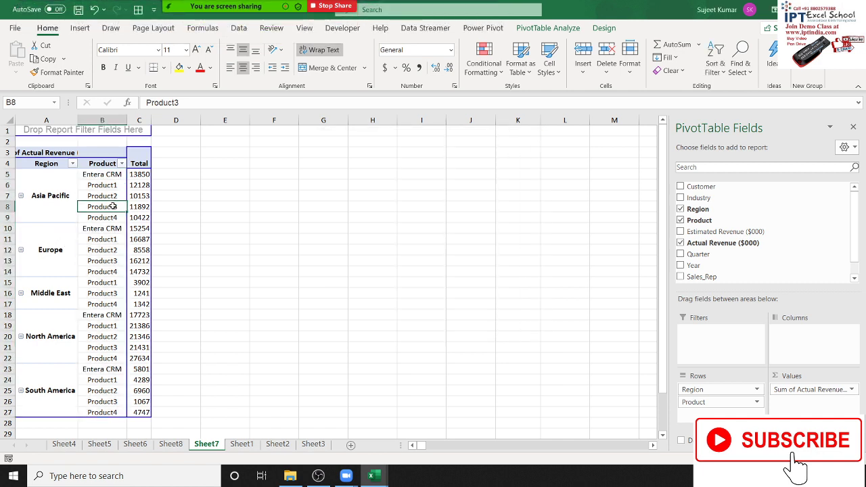
pyautogui.click(482, 201)
pyautogui.click(135, 206)
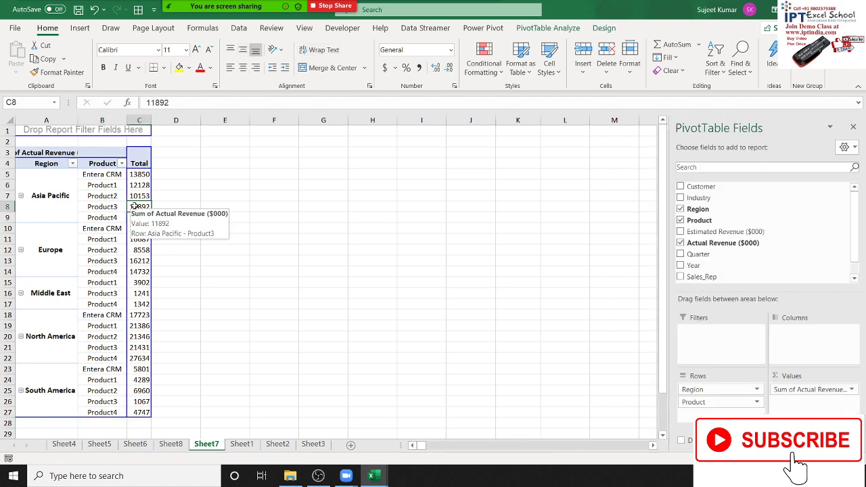
# Drill into the Asia Pacific Product3 total, then delete the resulting detail sheet Sheet9.
pyautogui.doubleClick(136, 206)
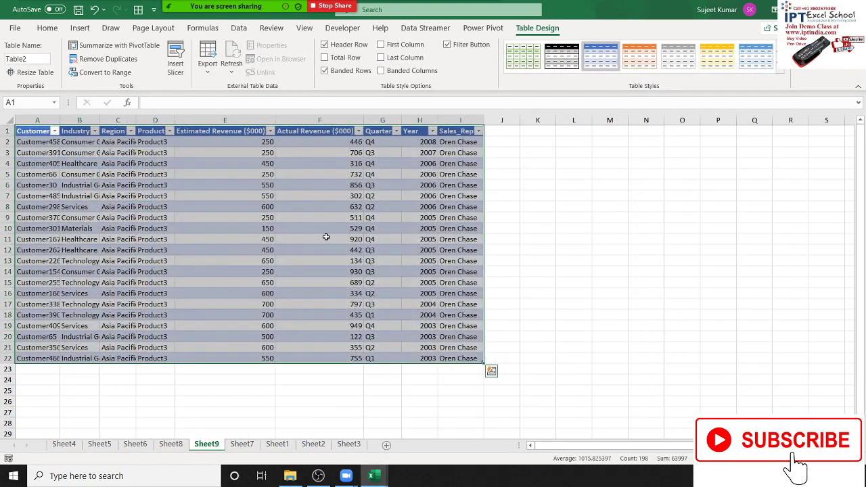
pyautogui.rightClick(201, 443)
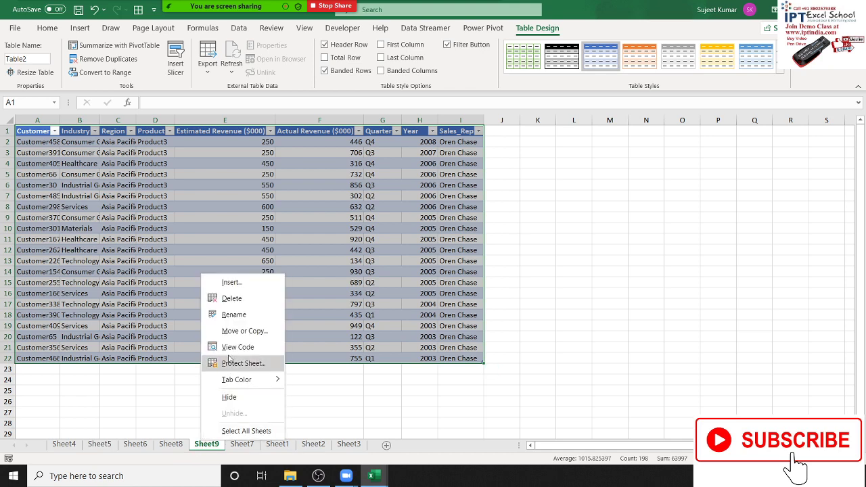
pyautogui.click(231, 299)
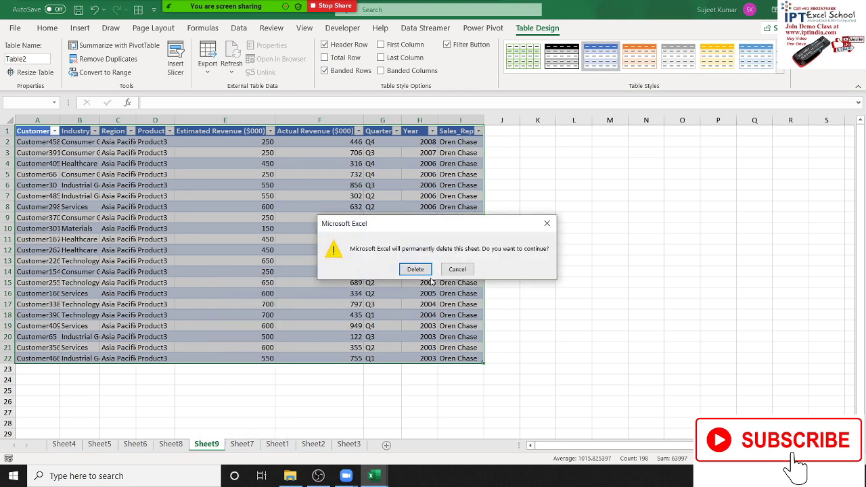
pyautogui.click(415, 269)
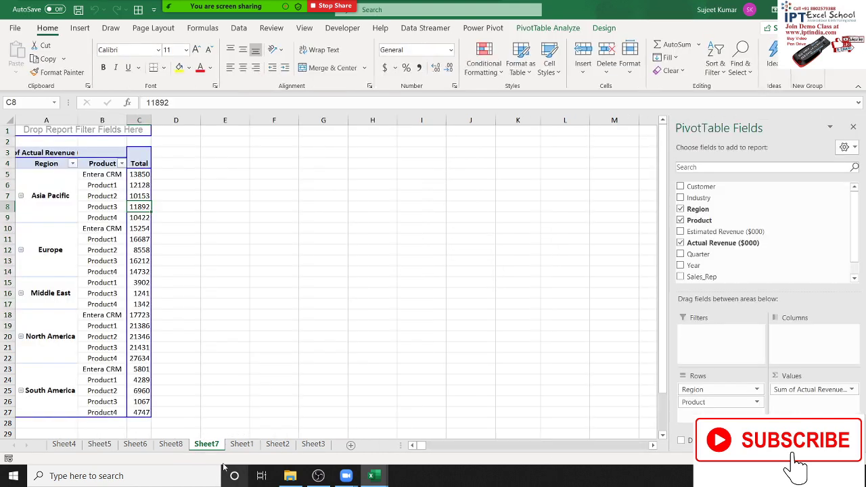
# Delete the Sheet8 detail sheet.
pyautogui.click(173, 445)
pyautogui.rightClick(176, 448)
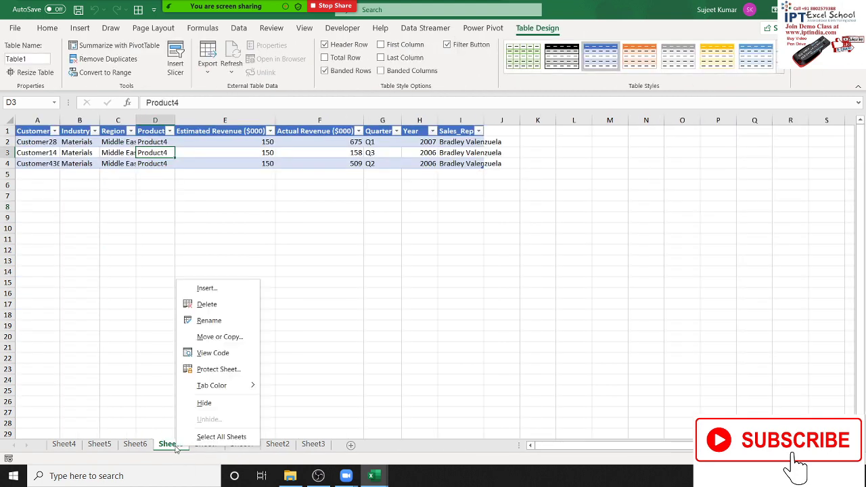
pyautogui.click(205, 304)
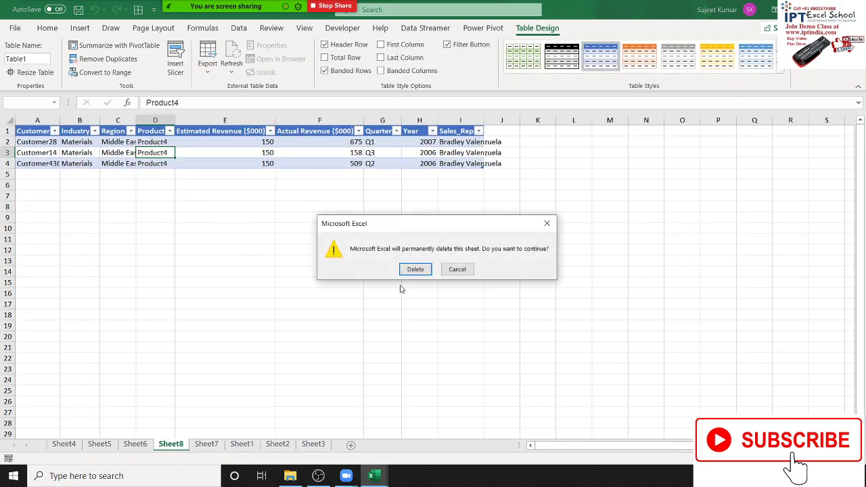
pyautogui.click(415, 269)
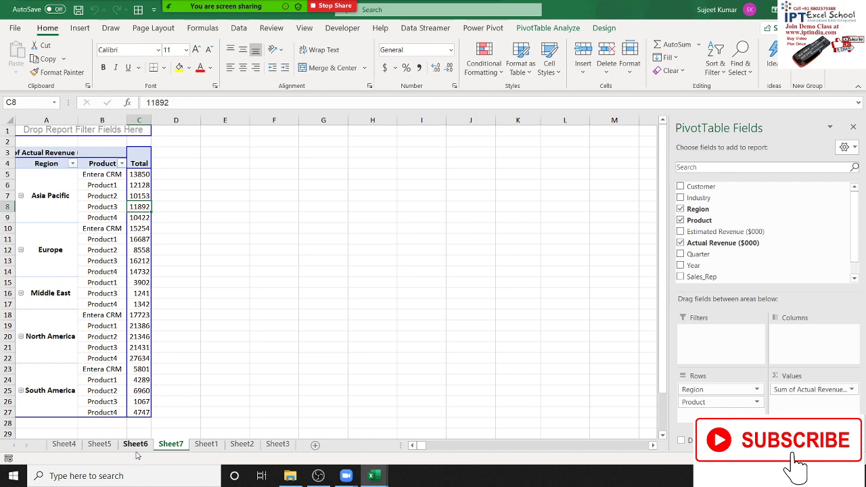
pyautogui.click(136, 444)
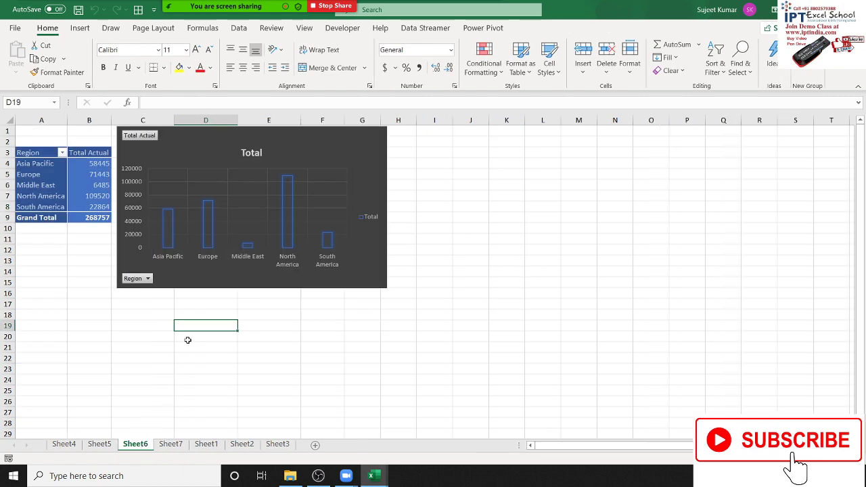
# Delete Sheet5 and Sheet4, then return to Sheet7's region-and-product pivot.
pyautogui.click(111, 447)
pyautogui.rightClick(114, 449)
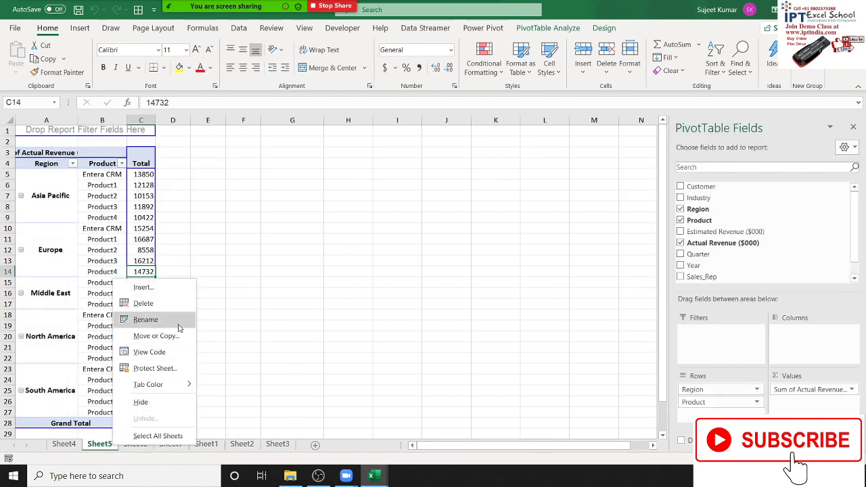
pyautogui.click(179, 303)
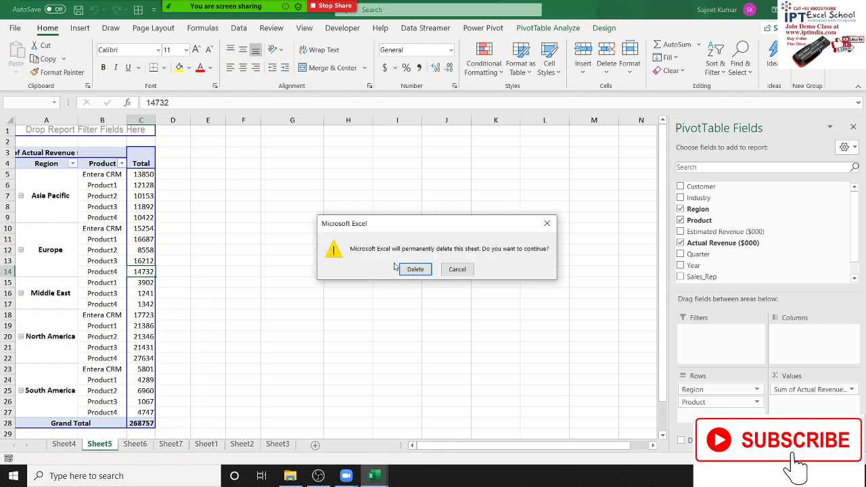
pyautogui.click(414, 269)
pyautogui.click(68, 446)
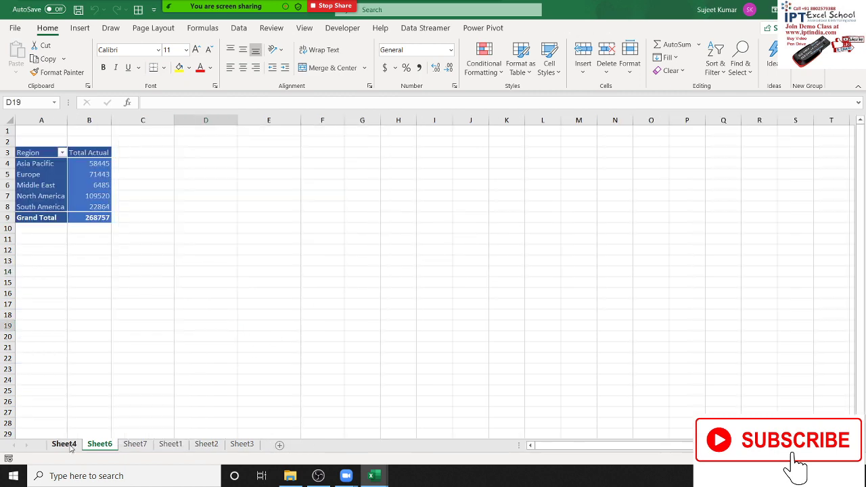
pyautogui.rightClick(70, 448)
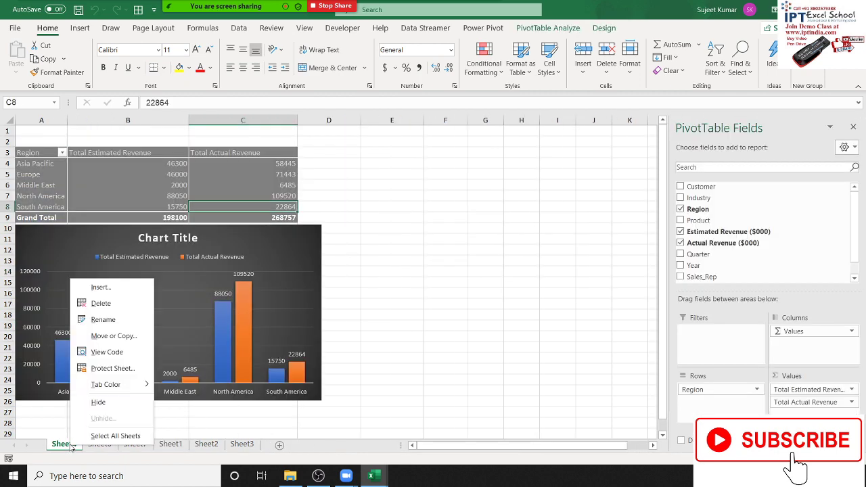
pyautogui.click(95, 309)
pyautogui.click(416, 269)
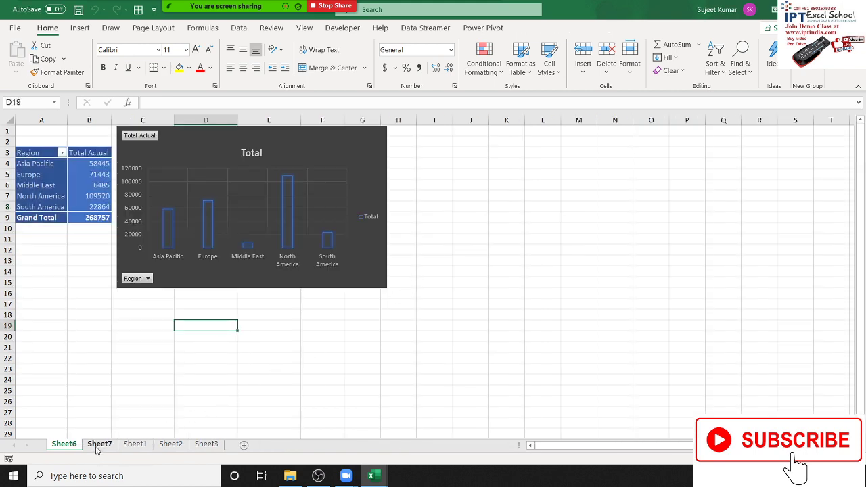
pyautogui.click(98, 445)
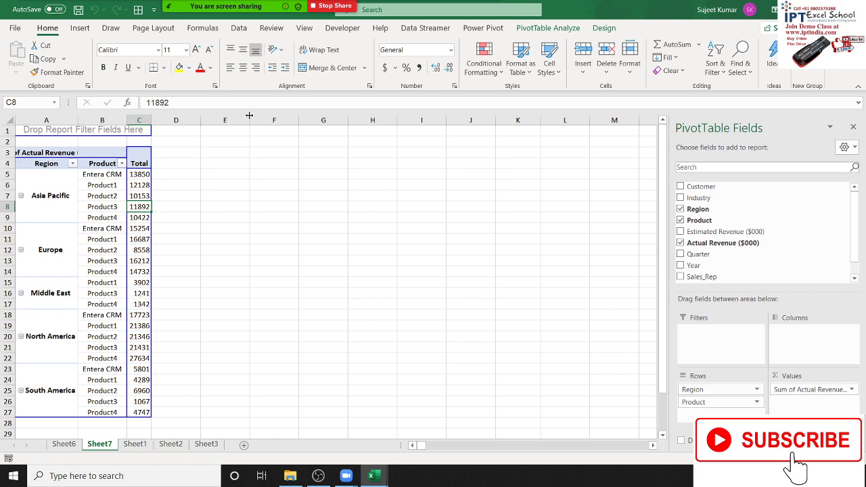
# Uncheck Enable show details on the Data tab of PivotTable2's options.
pyautogui.rightClick(135, 239)
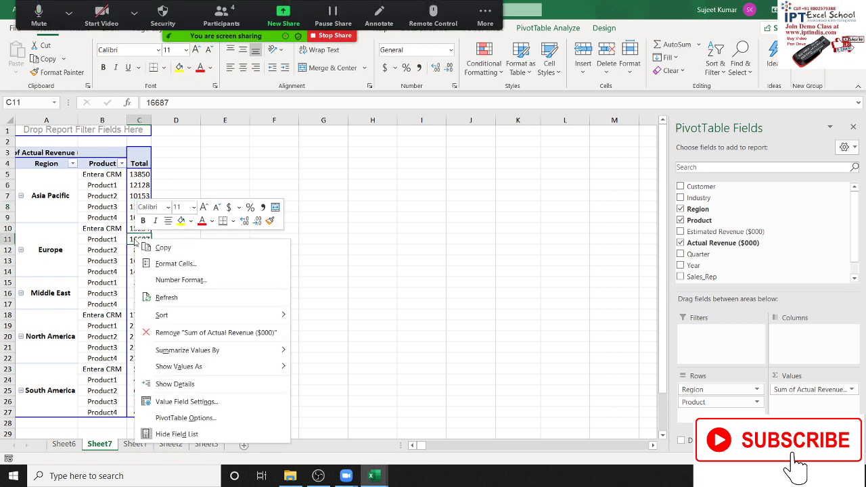
pyautogui.click(187, 418)
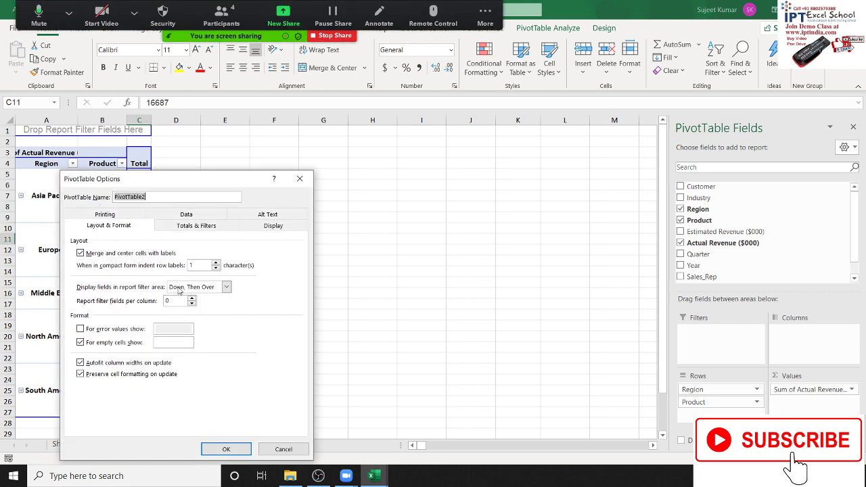
pyautogui.moveTo(182, 185); pyautogui.dragTo(400, 149)
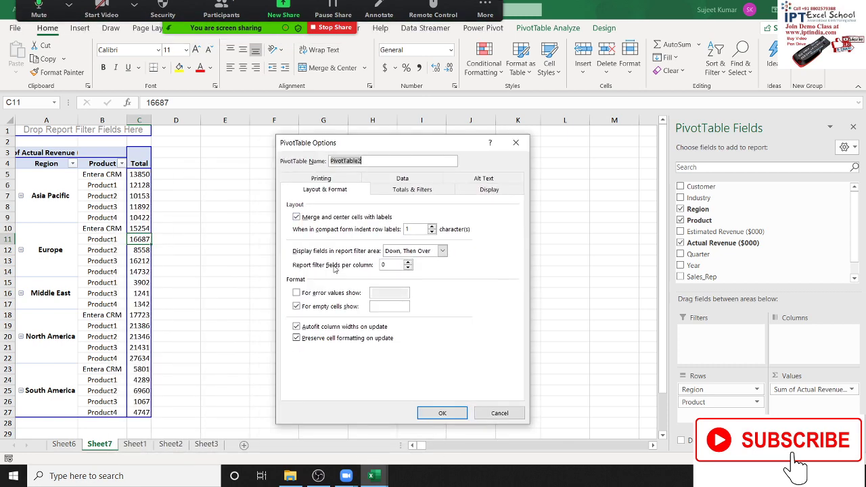
pyautogui.click(423, 180)
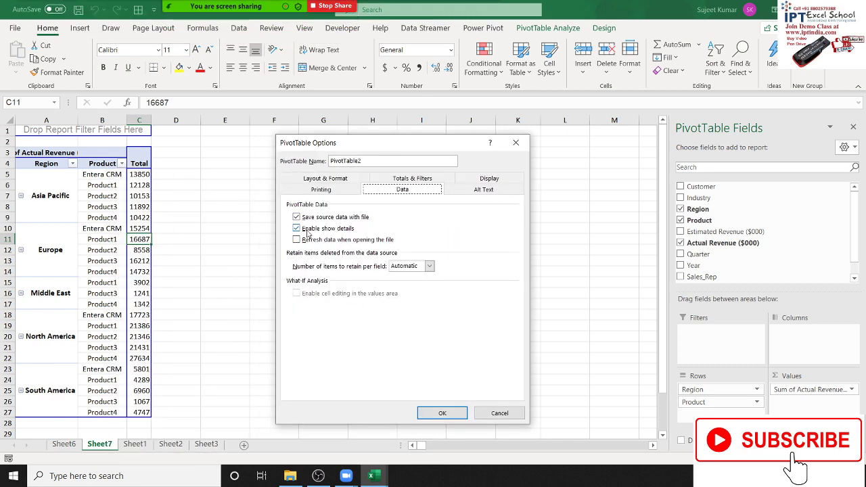
pyautogui.click(307, 231)
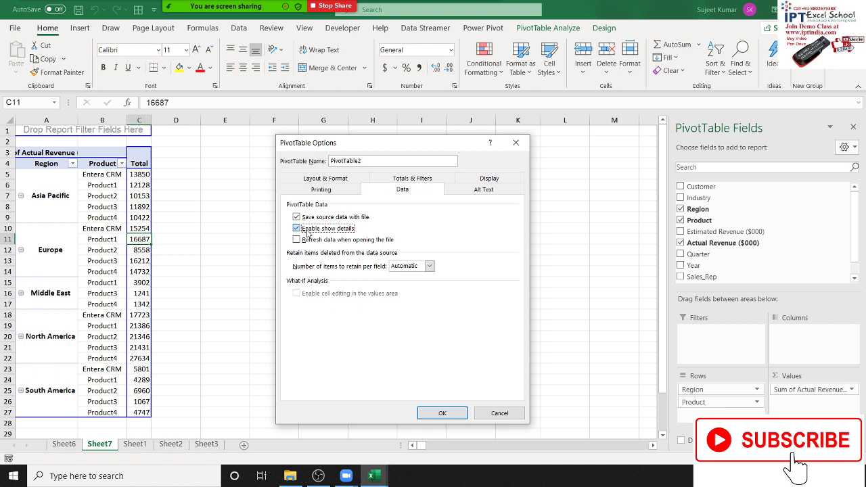
pyautogui.click(443, 412)
pyautogui.click(134, 12)
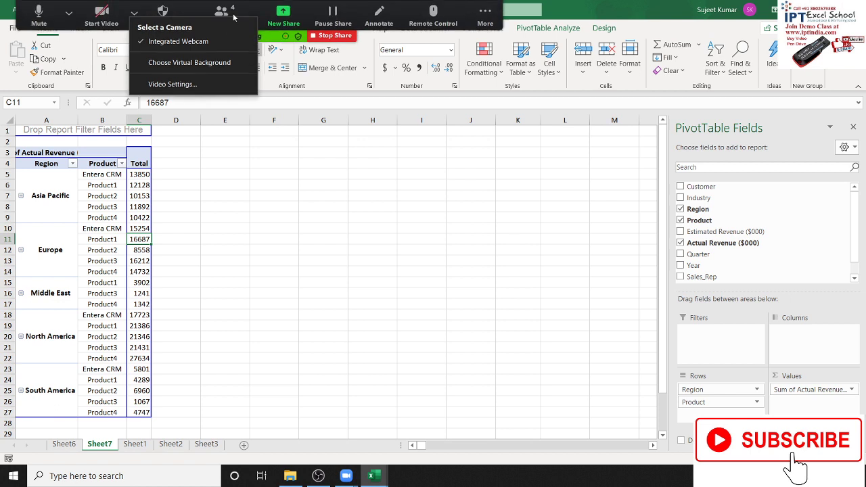
# Unmute the newly joined attendee from Zoom's participant list, then close the list.
pyautogui.click(230, 15)
pyautogui.click(223, 15)
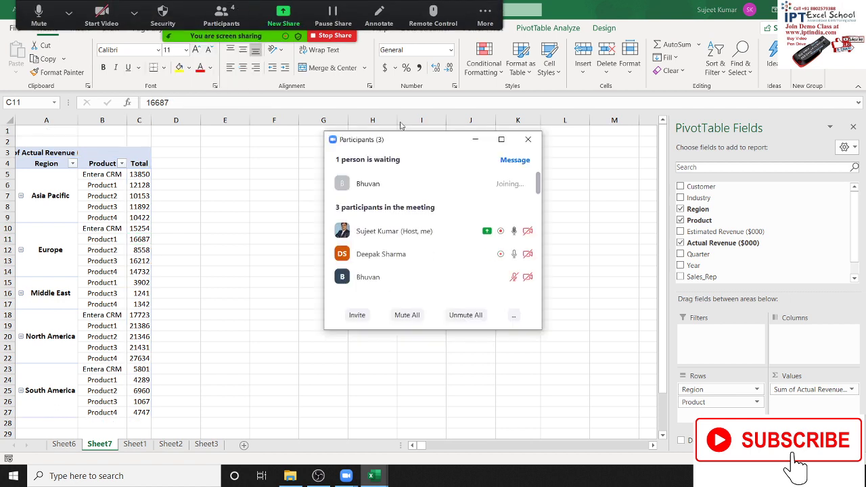
pyautogui.click(482, 281)
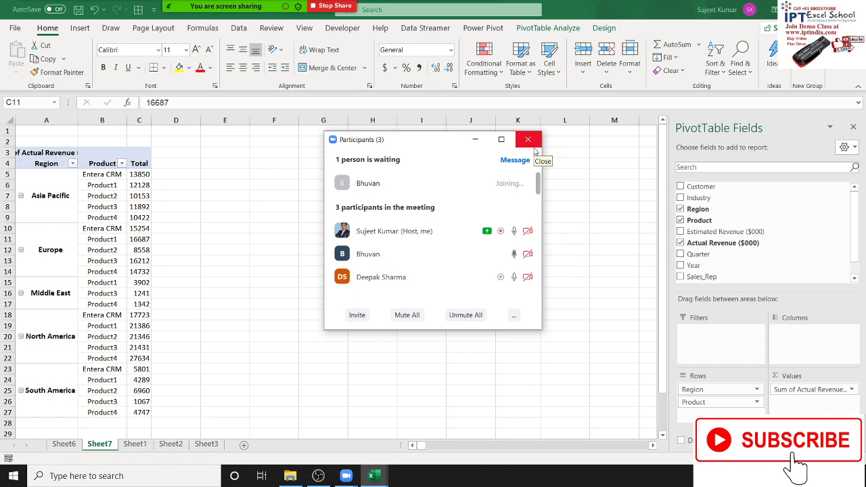
pyautogui.click(535, 150)
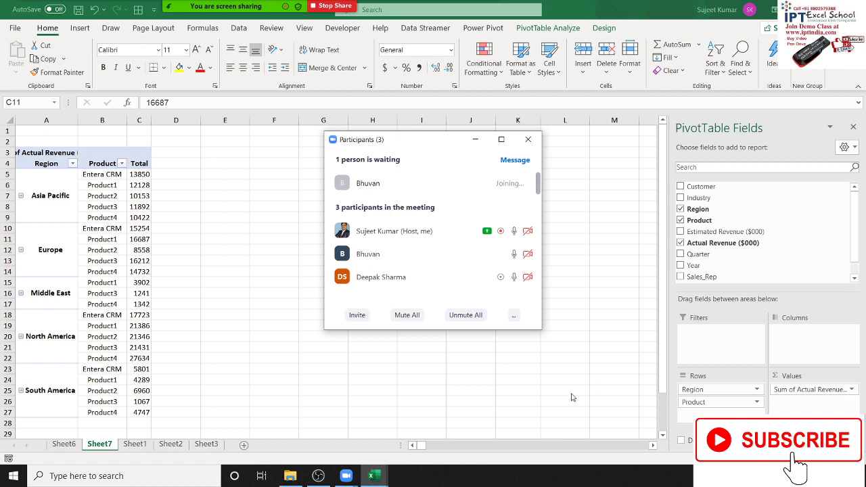
pyautogui.click(128, 246)
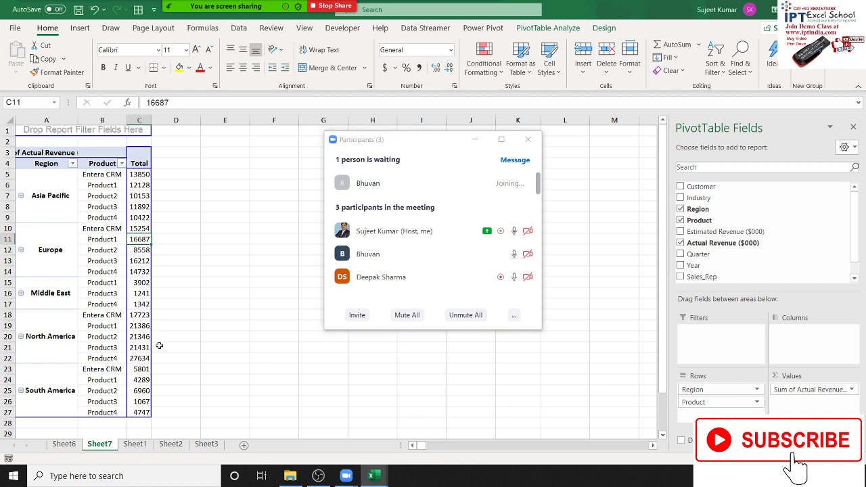
pyautogui.click(46, 388)
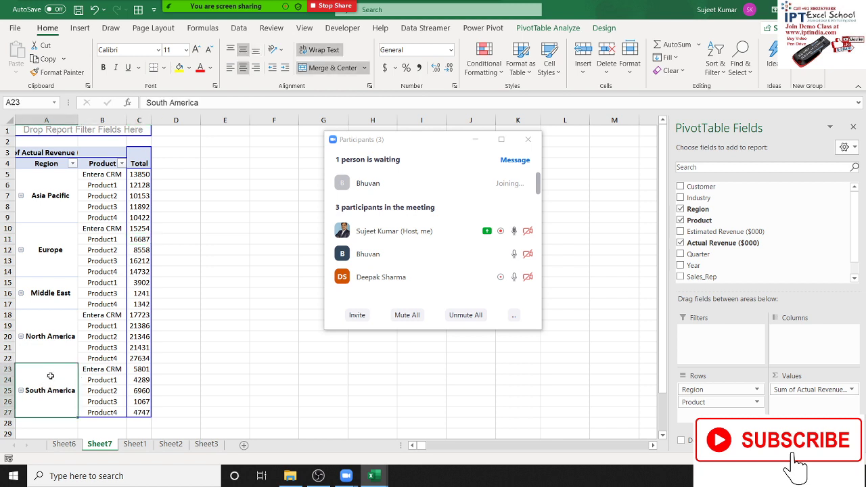
# Select the merged North America, Middle East, Asia Pacific and South America labels; close Zoom's participants window.
pyautogui.click(60, 336)
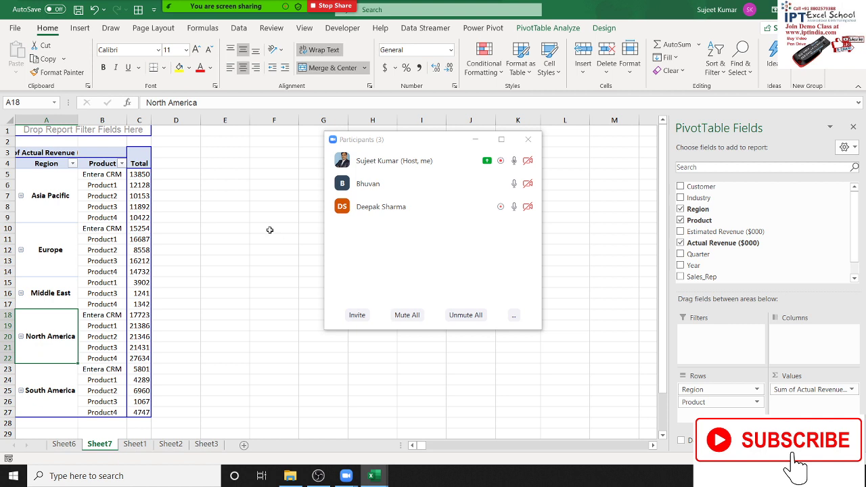
pyautogui.click(64, 289)
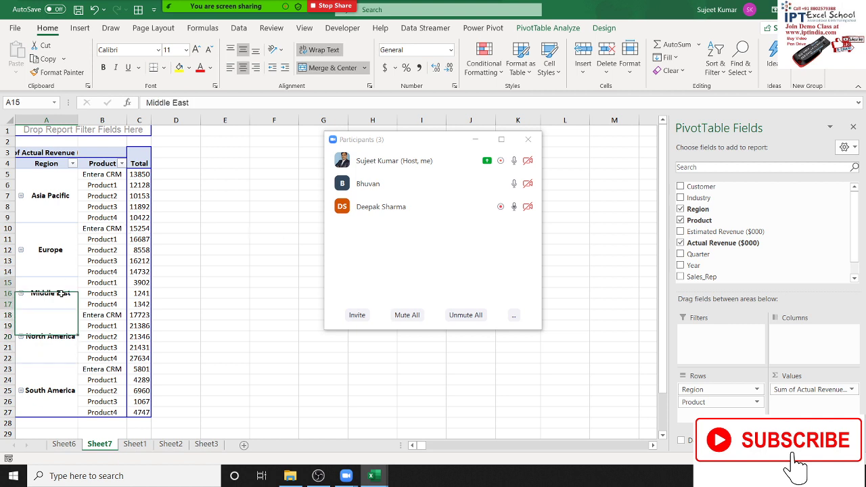
pyautogui.click(54, 203)
pyautogui.click(54, 343)
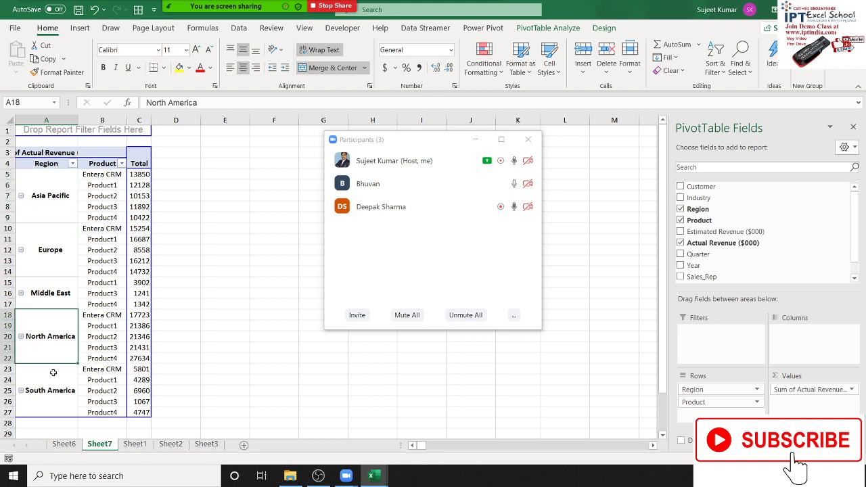
pyautogui.click(52, 382)
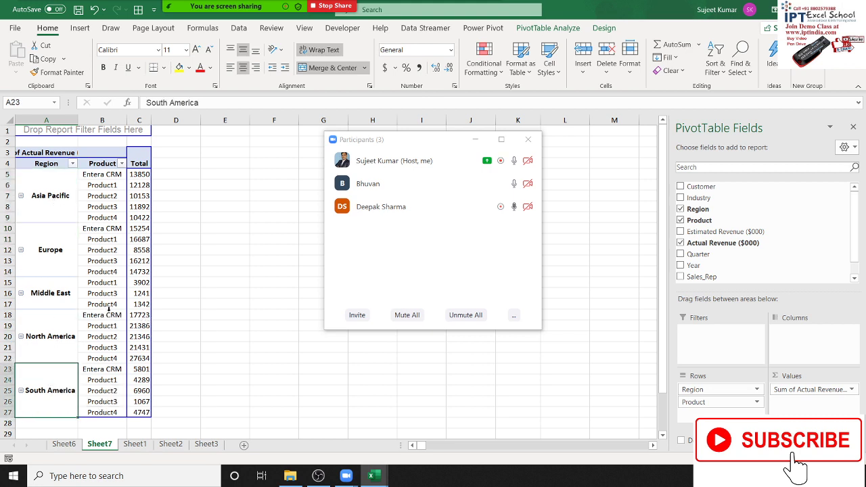
pyautogui.click(527, 140)
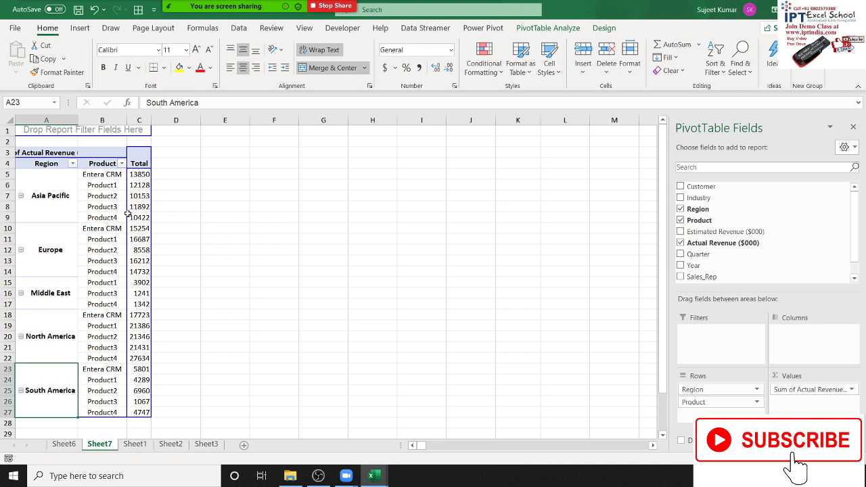
# Compare the pivot's Product items and totals 17723 and 3902 against Sheet1's source data.
pyautogui.click(108, 319)
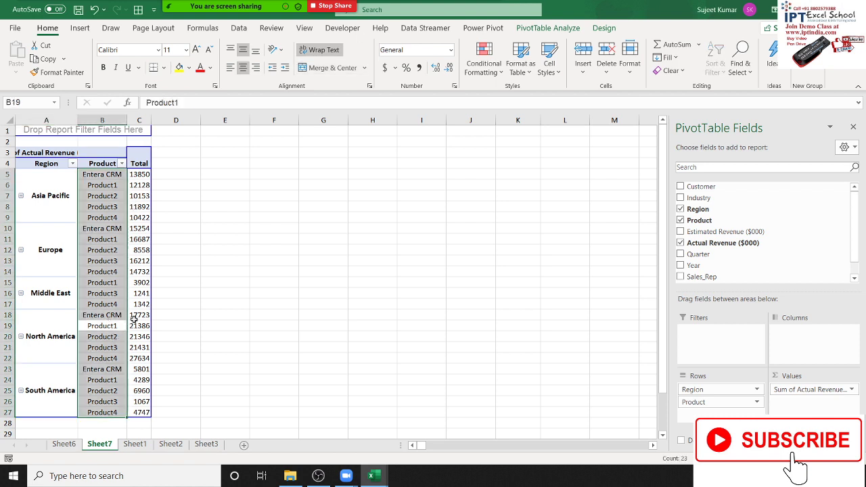
pyautogui.click(134, 317)
pyautogui.click(145, 281)
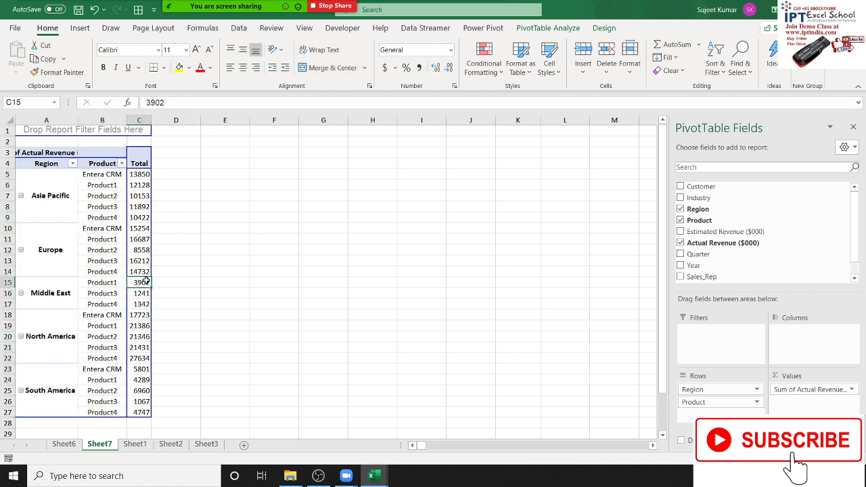
pyautogui.click(145, 446)
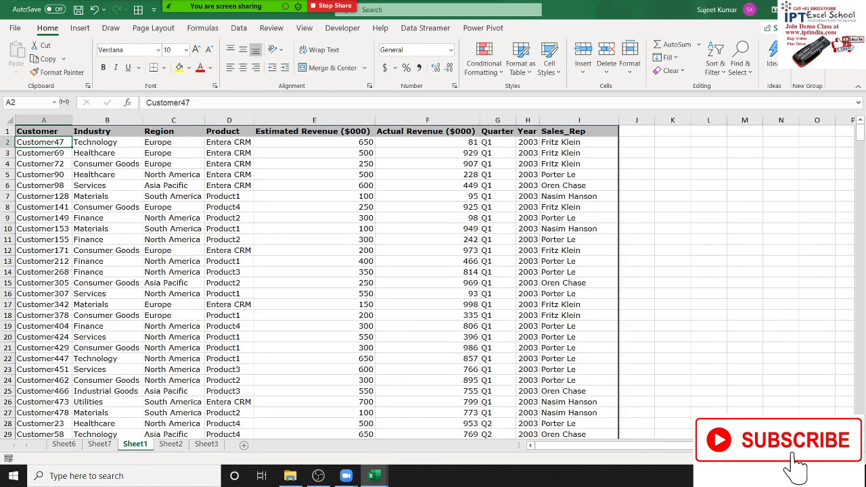
pyautogui.click(80, 28)
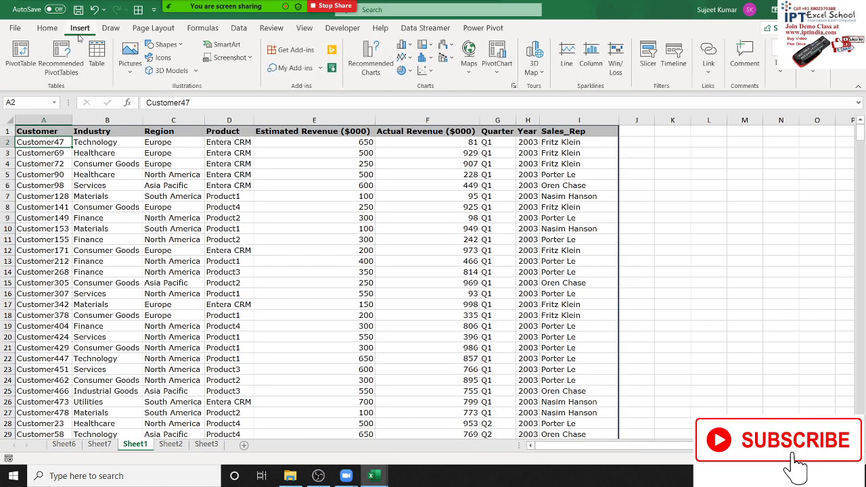
pyautogui.click(100, 444)
pyautogui.click(129, 446)
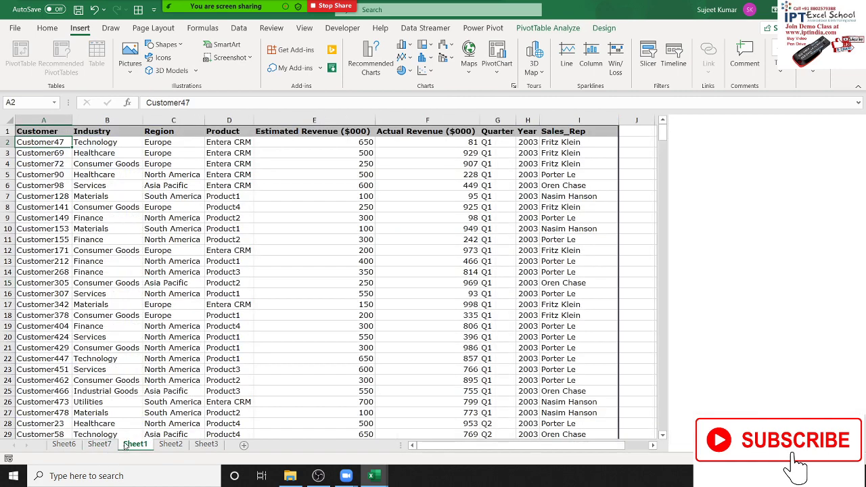
pyautogui.click(110, 445)
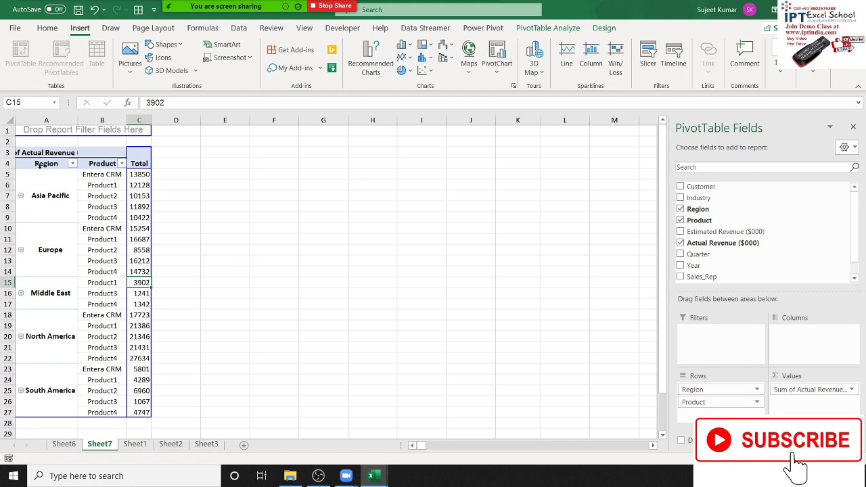
# Check the Product3 labels and Asia Pacific Product4 against the Sheet1 source data.
pyautogui.click(79, 204)
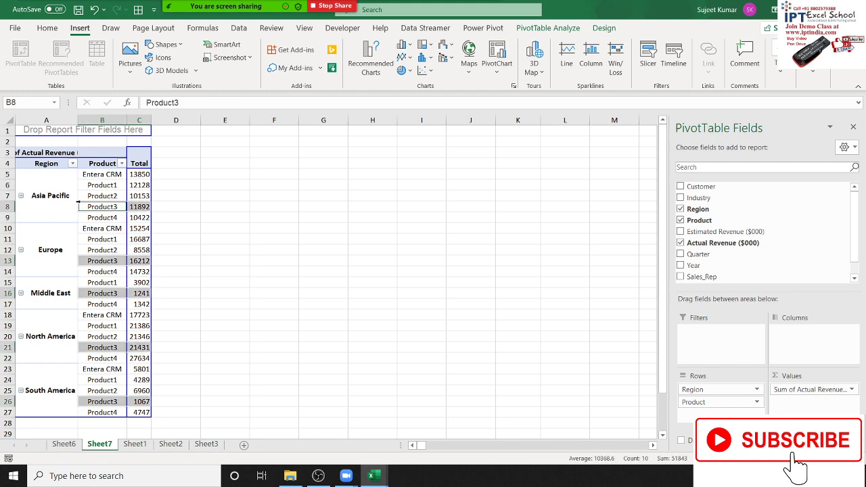
pyautogui.click(117, 219)
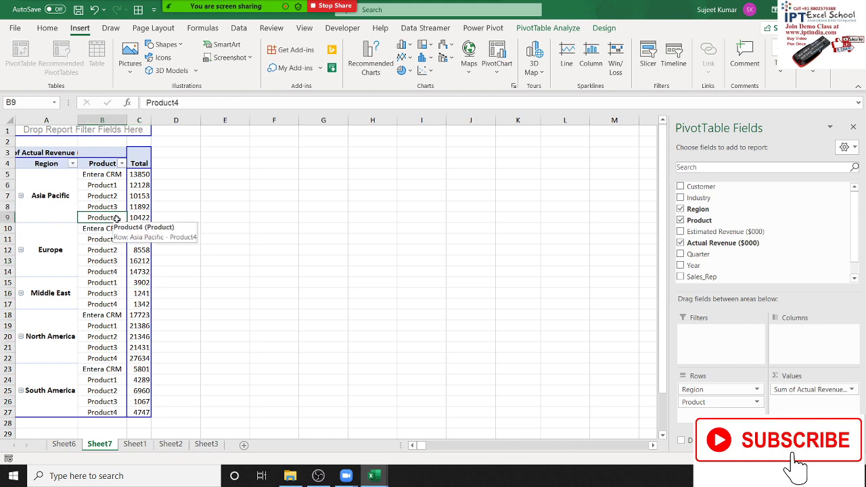
pyautogui.click(135, 446)
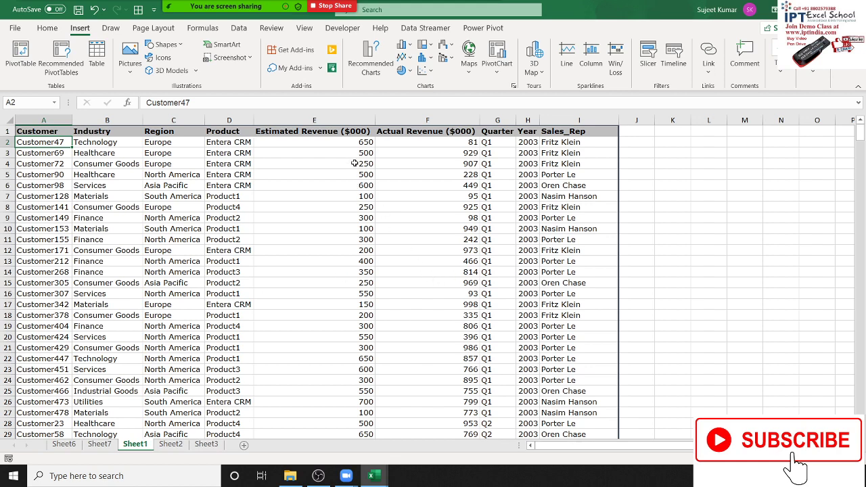
pyautogui.click(108, 445)
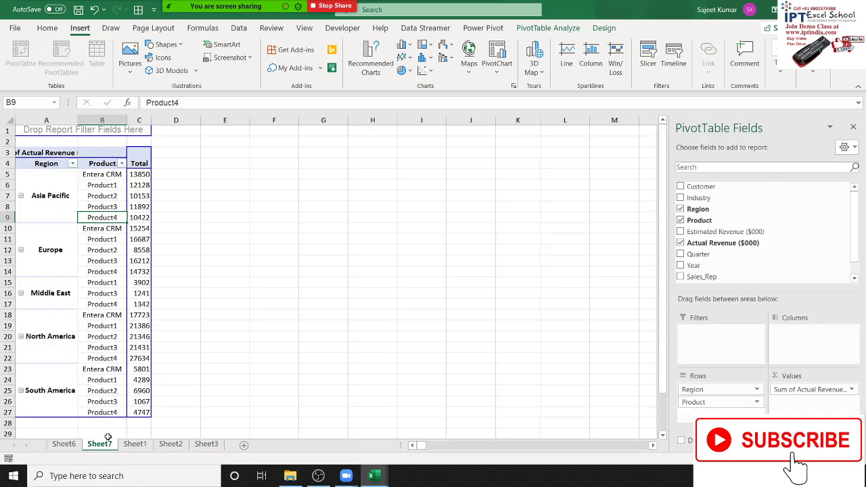
# Move the Sheet7 pivot sheet into a new workbook via Move or Copy.
pyautogui.rightClick(108, 443)
pyautogui.click(150, 332)
pyautogui.click(83, 294)
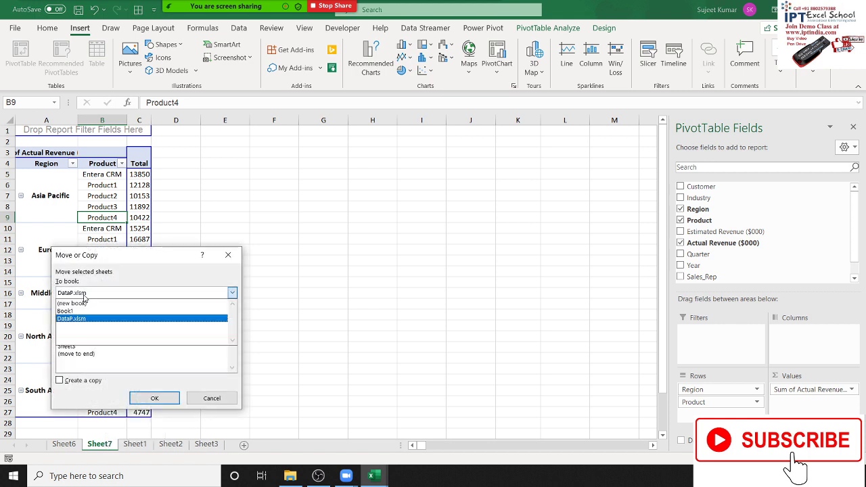
pyautogui.click(71, 303)
pyautogui.click(142, 397)
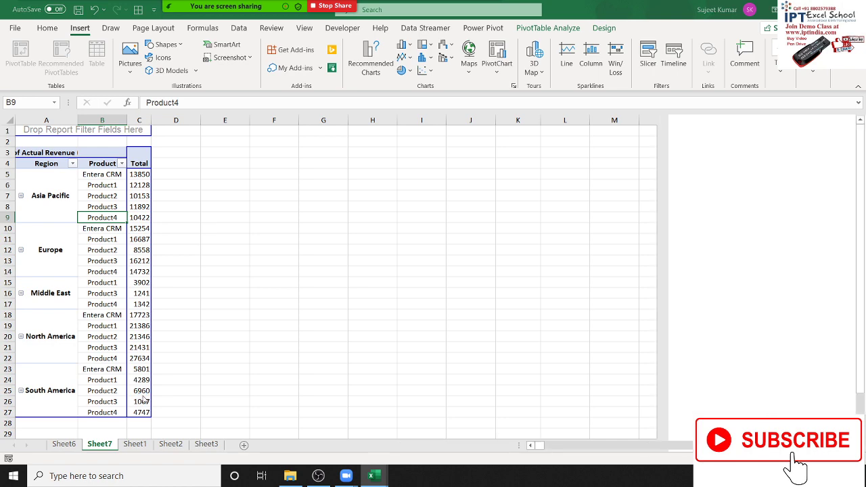
# Inspect the moved pivot's cell C15 (3902), then close the new workbook without saving.
pyautogui.click(92, 236)
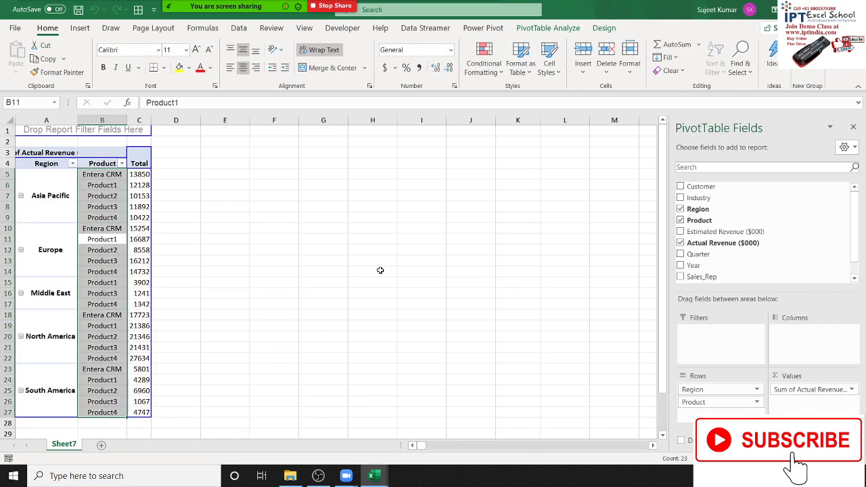
pyautogui.click(136, 284)
pyautogui.click(442, 332)
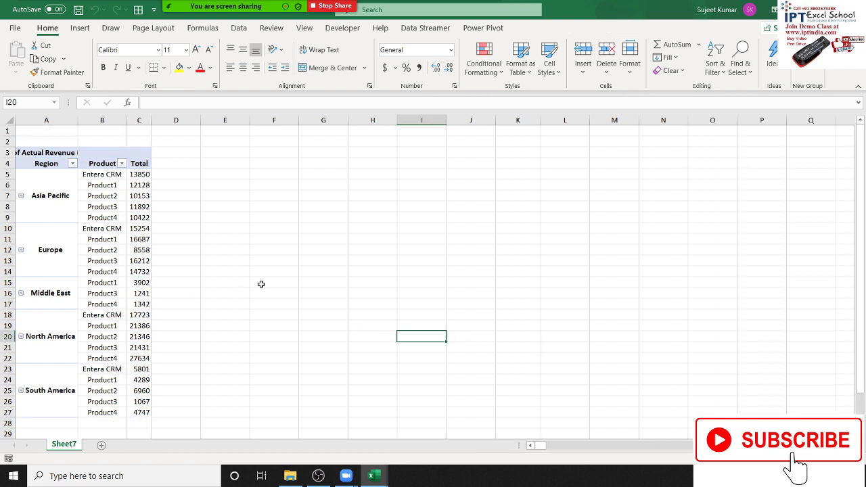
pyautogui.press('Left')
pyautogui.press('Up')
pyautogui.click(146, 280)
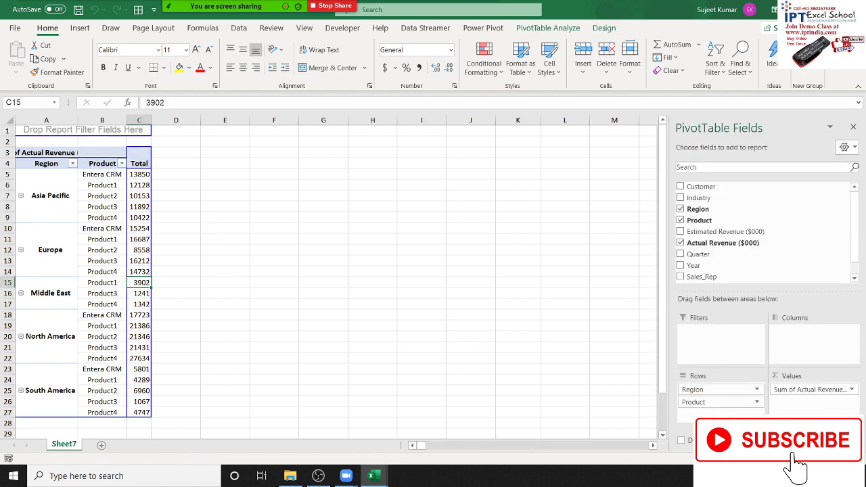
pyautogui.hotkey('ctrl', 'w')
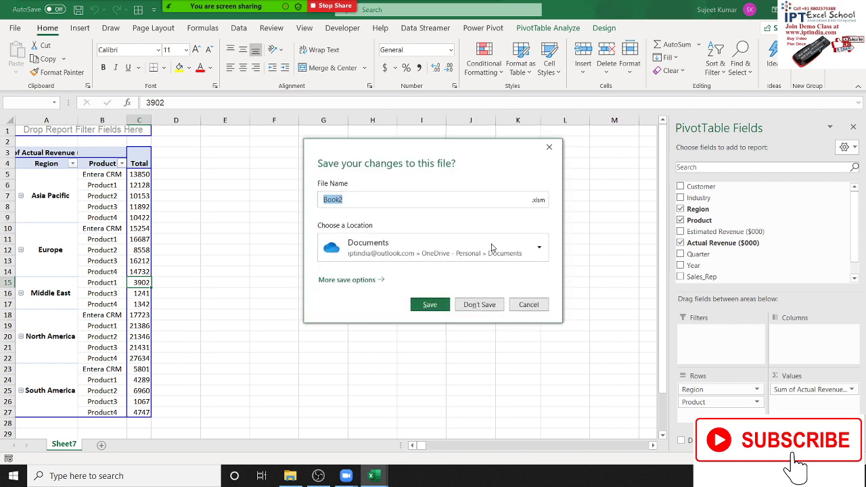
pyautogui.click(477, 306)
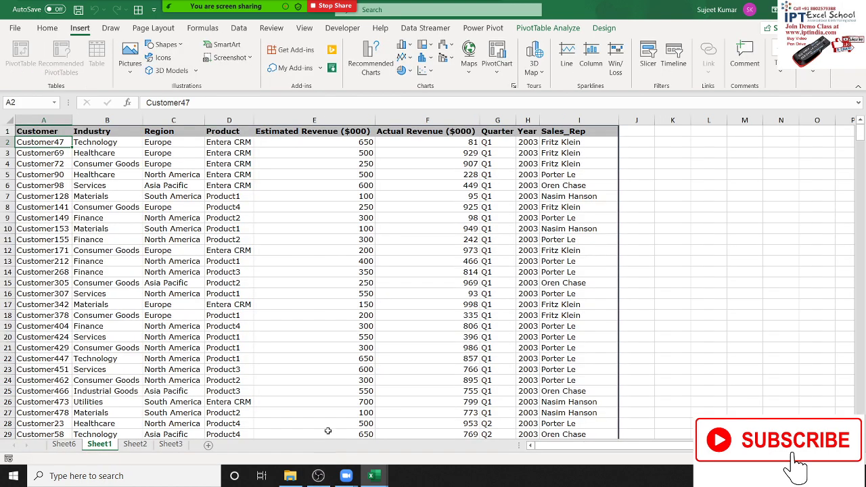
# Change the Estimated Revenue in cell E5 from 500 to 1500.
pyautogui.click(354, 175)
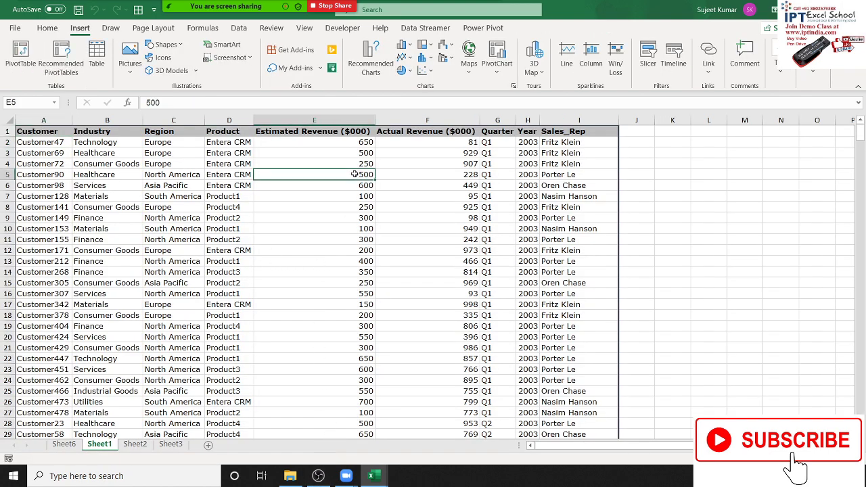
pyautogui.doubleClick(354, 174)
pyautogui.write('1')
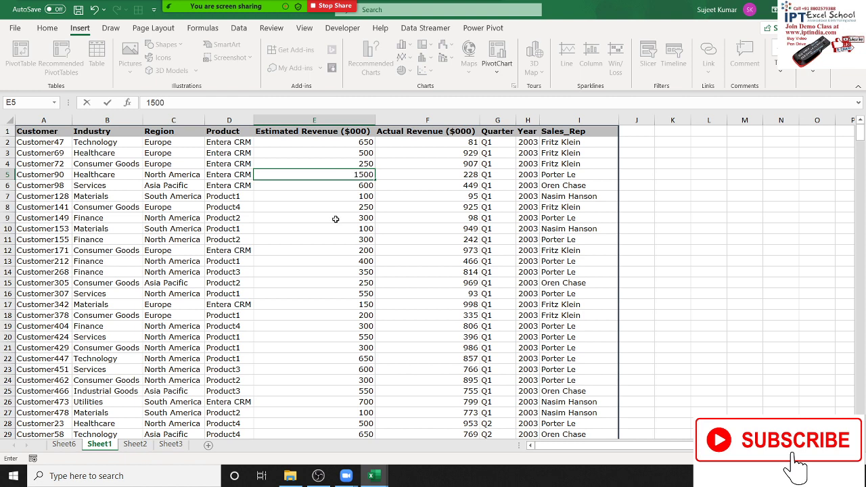
pyautogui.click(336, 219)
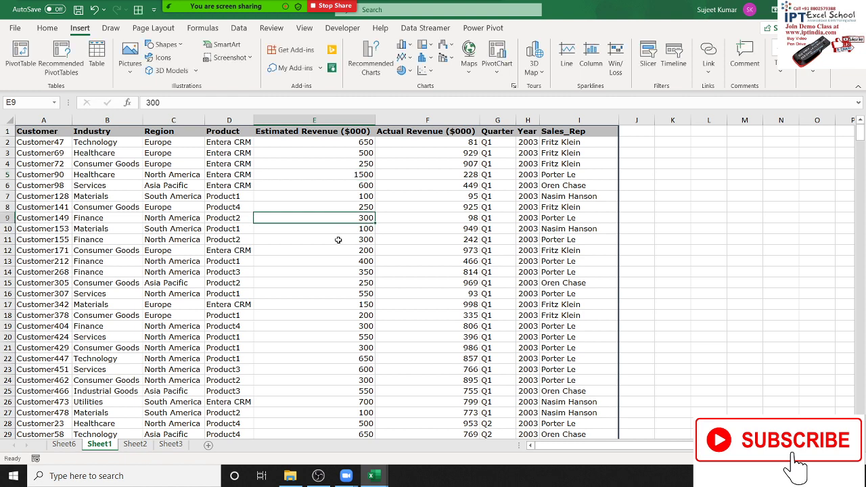
# Refresh the Sheet6 region pivot, confirm North America now totals 109520, and return to Sheet1.
pyautogui.click(65, 444)
pyautogui.click(134, 445)
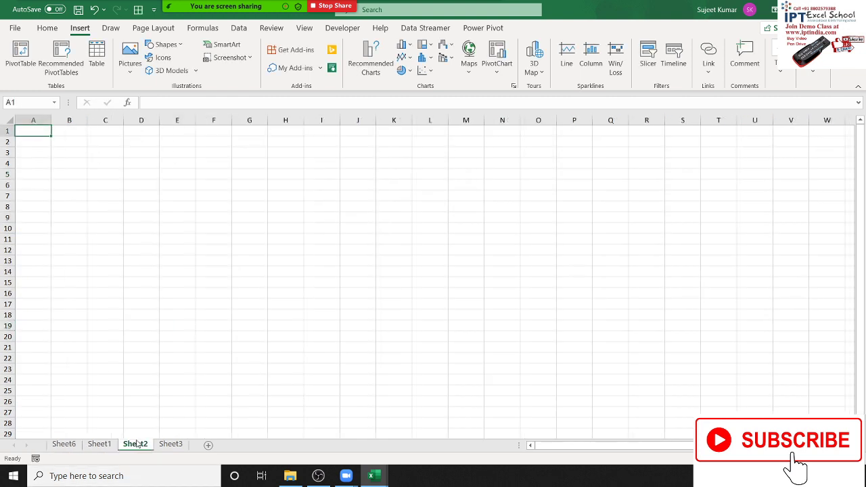
pyautogui.click(99, 444)
pyautogui.click(63, 445)
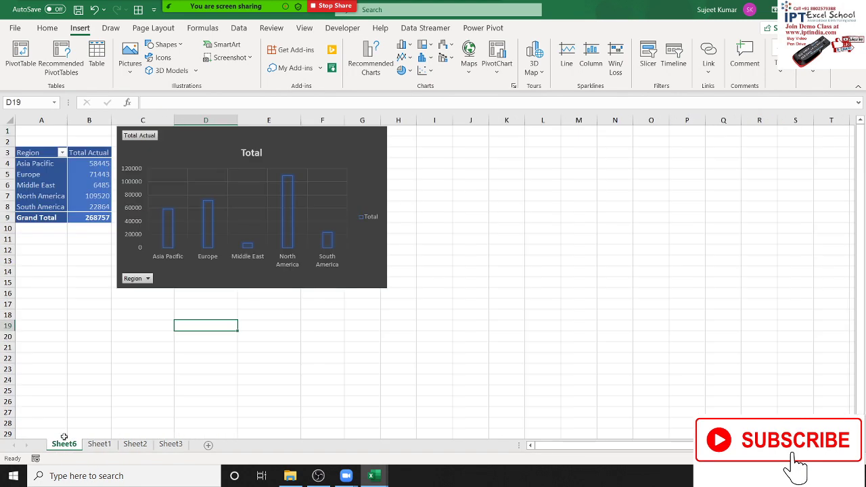
pyautogui.rightClick(52, 186)
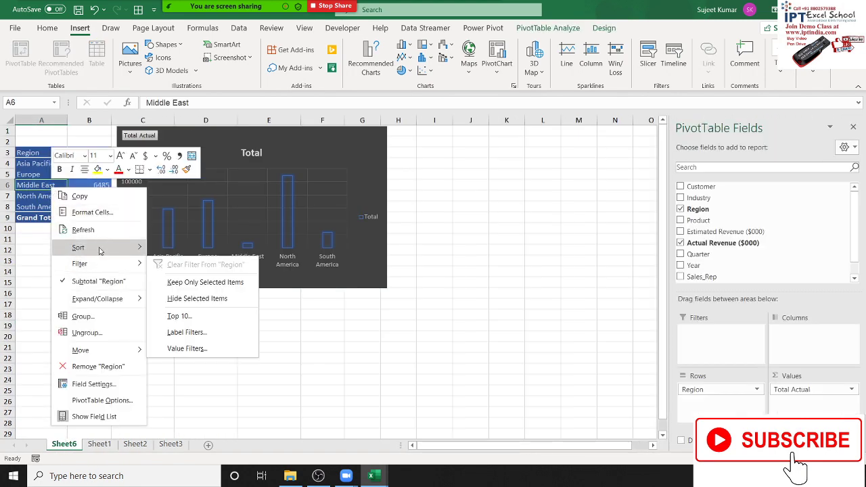
pyautogui.moveTo(98, 247)
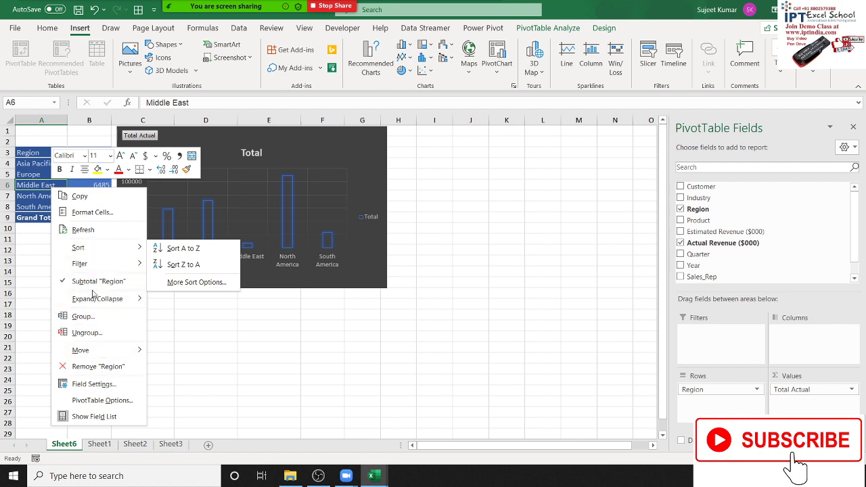
pyautogui.click(98, 230)
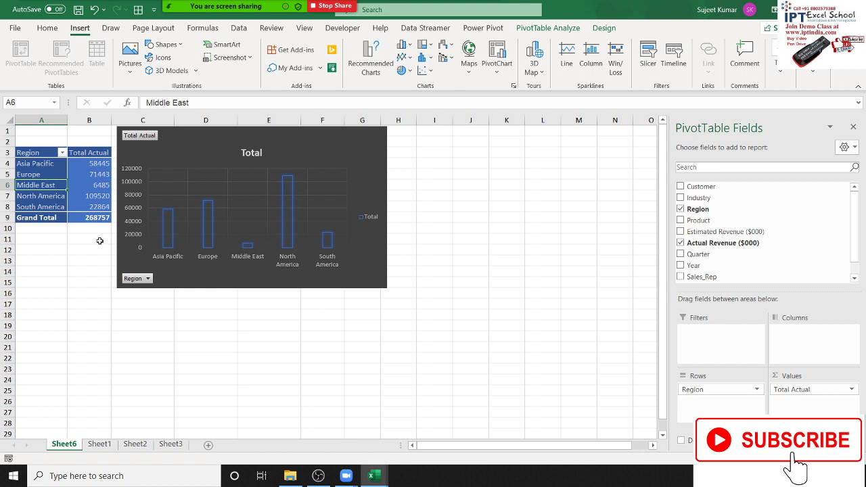
pyautogui.click(265, 343)
pyautogui.click(93, 196)
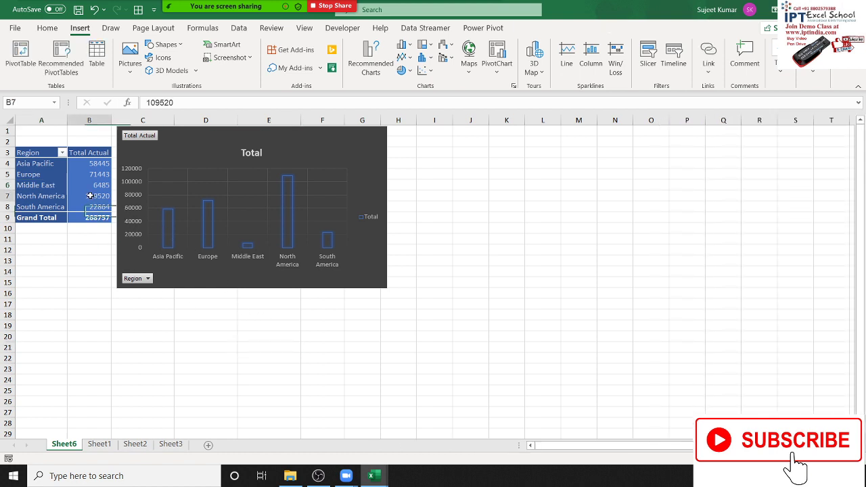
pyautogui.click(100, 444)
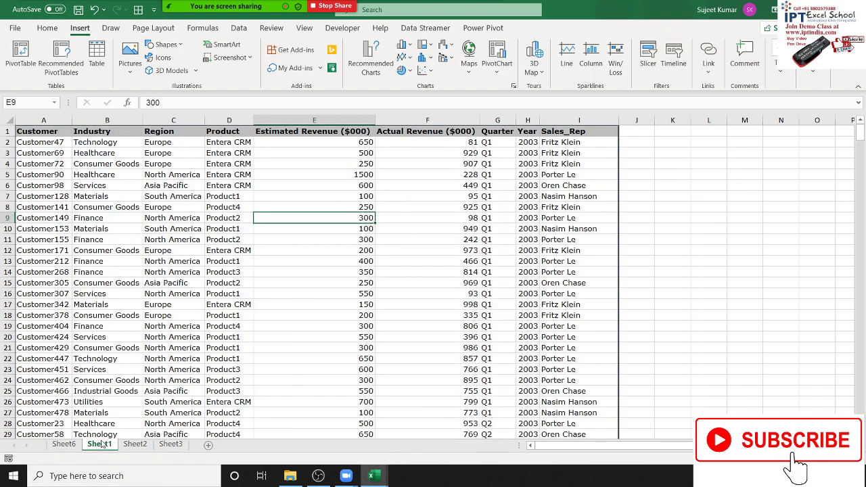
# Enter =I5 in L3, delete the Sales_Rep column to see #REF!, then undo.
pyautogui.click(51, 119)
pyautogui.click(724, 152)
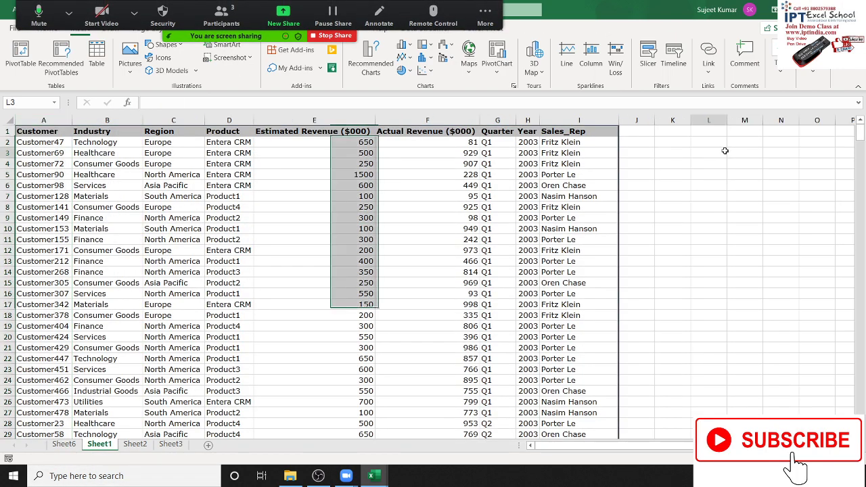
pyautogui.write('=')
pyautogui.click(572, 174)
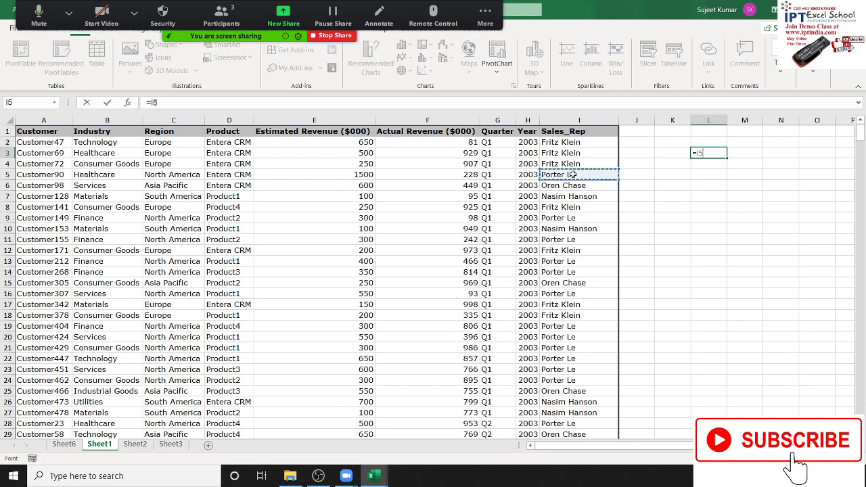
pyautogui.press('Return')
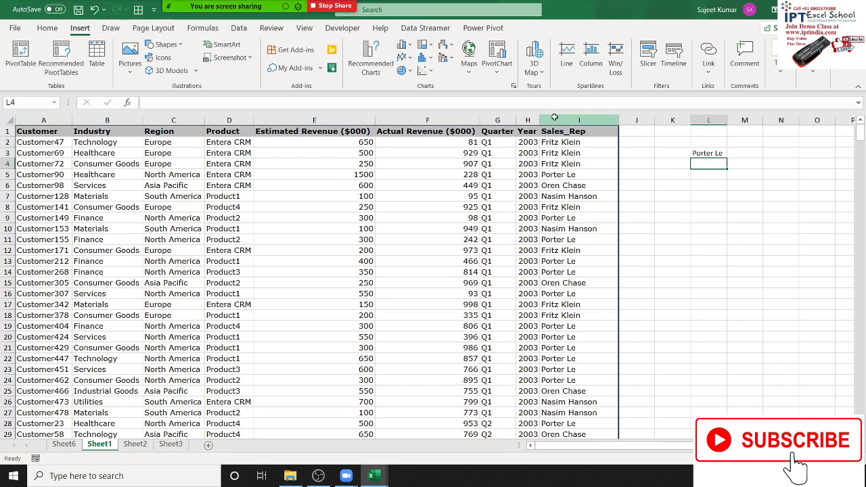
pyautogui.click(554, 116)
pyautogui.rightClick(554, 116)
pyautogui.click(581, 230)
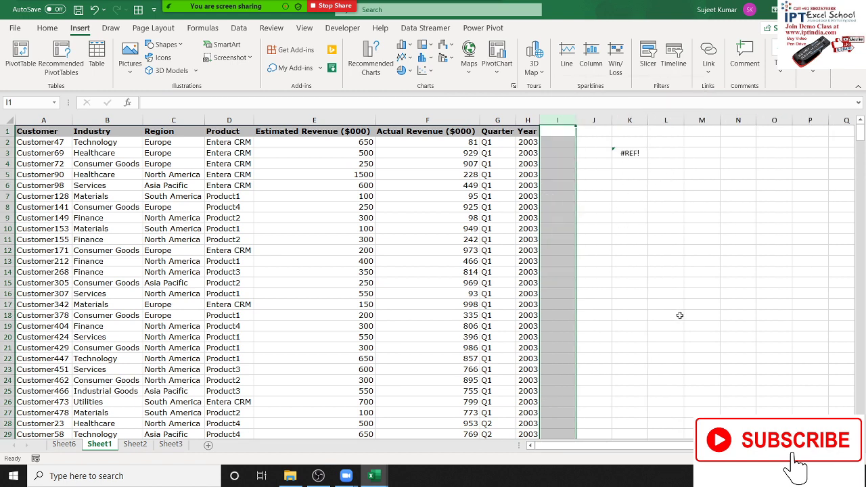
pyautogui.hotkey('ctrl', 'z')
# Clear the test cells L2:L4, check Sheet6, and save the workbook.
pyautogui.click(737, 209)
pyautogui.moveTo(710, 142); pyautogui.dragTo(710, 162)
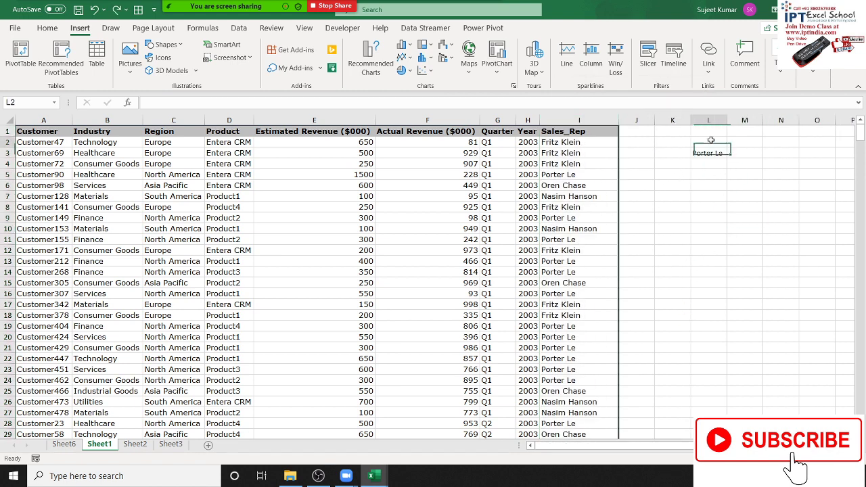
pyautogui.press('Delete')
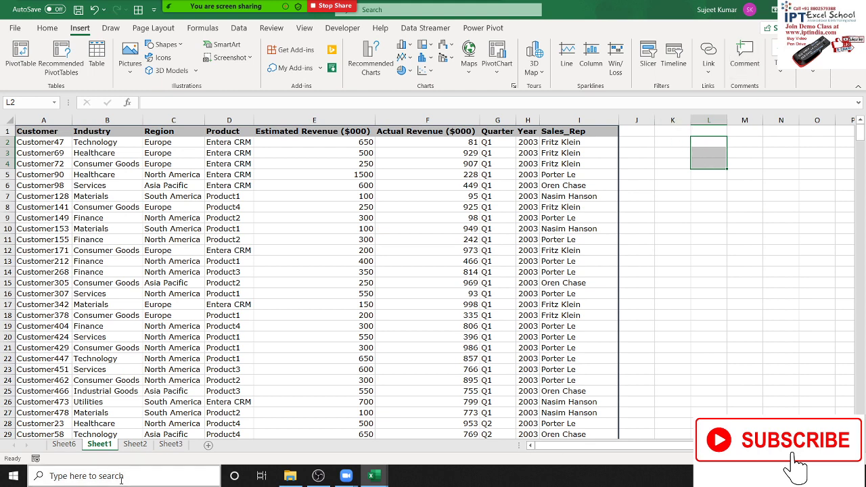
pyautogui.click(76, 444)
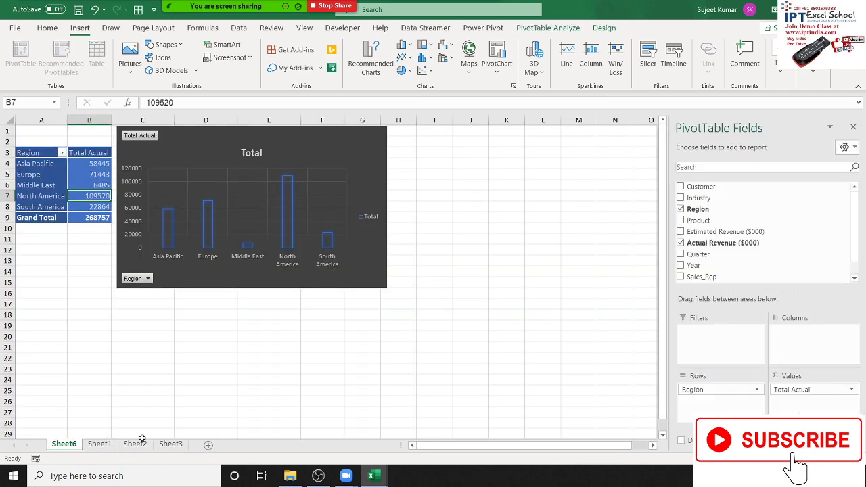
pyautogui.click(99, 444)
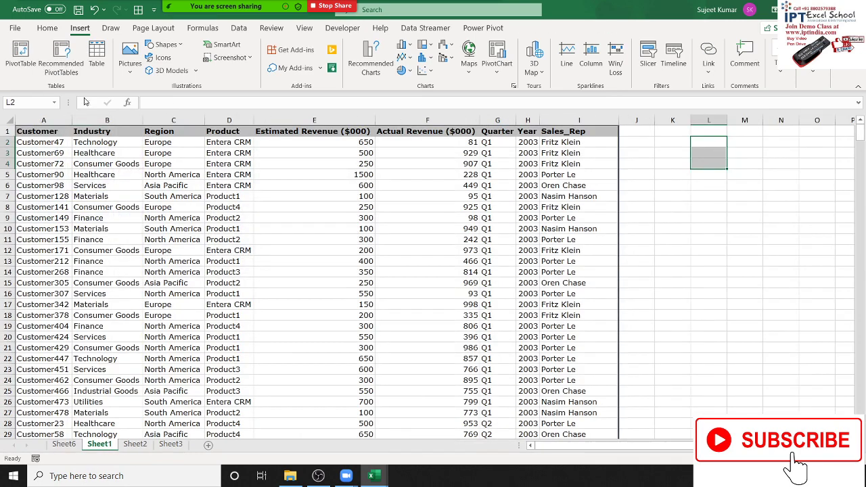
pyautogui.click(47, 28)
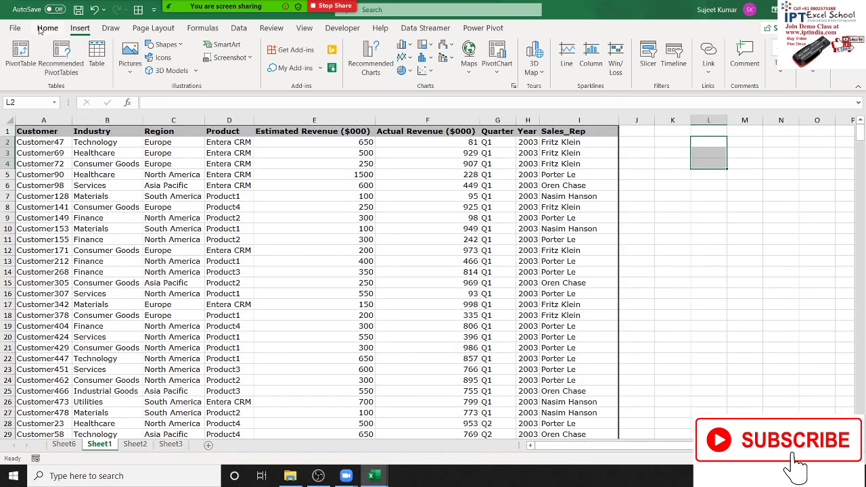
pyautogui.click(78, 13)
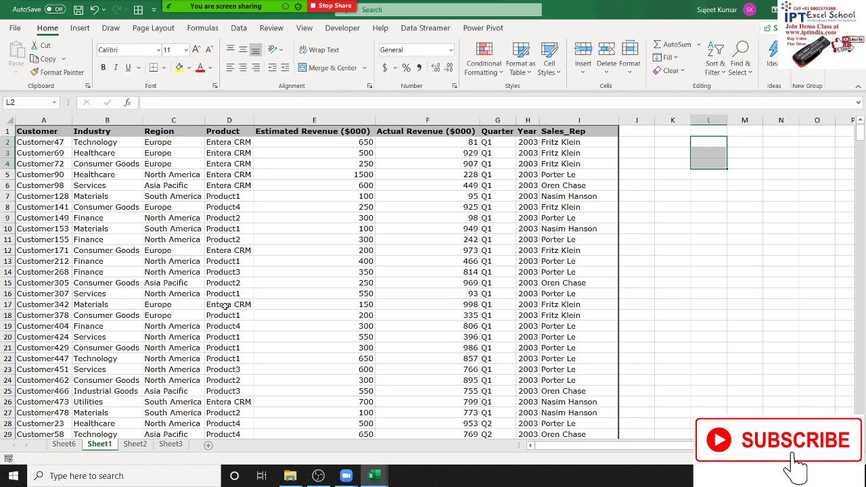
pyautogui.click(15, 28)
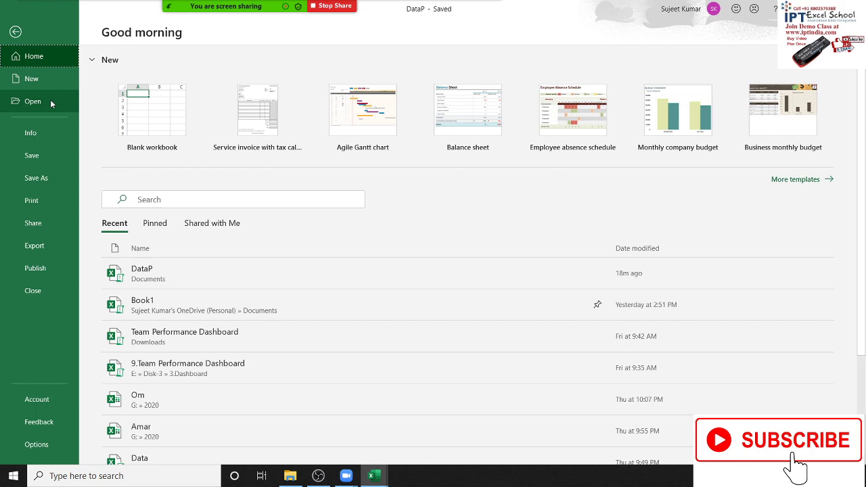
pyautogui.click(38, 130)
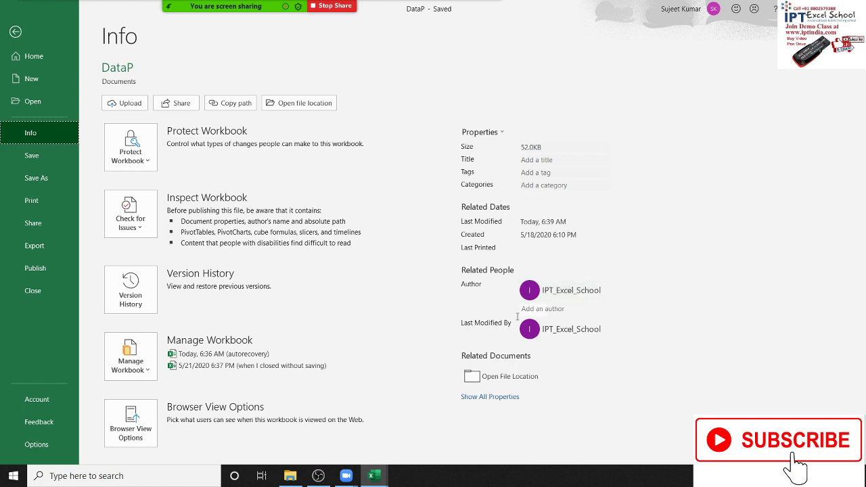
pyautogui.press('Escape')
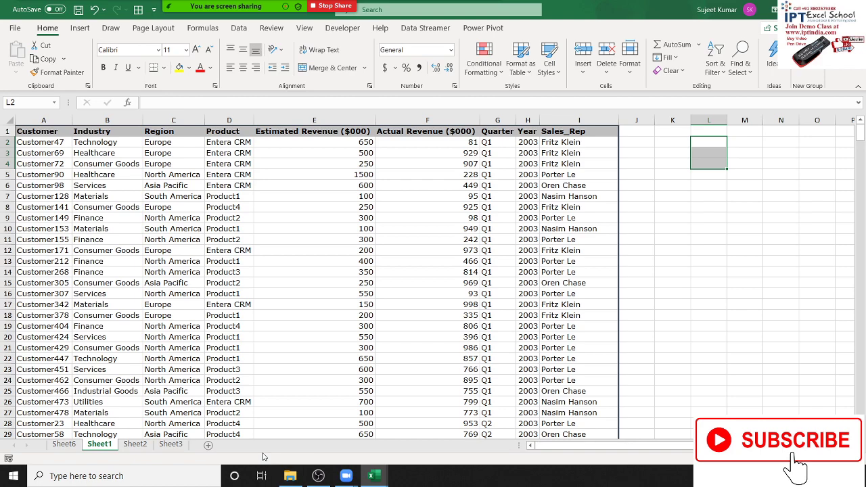
pyautogui.press('super')
pyautogui.write('ch')
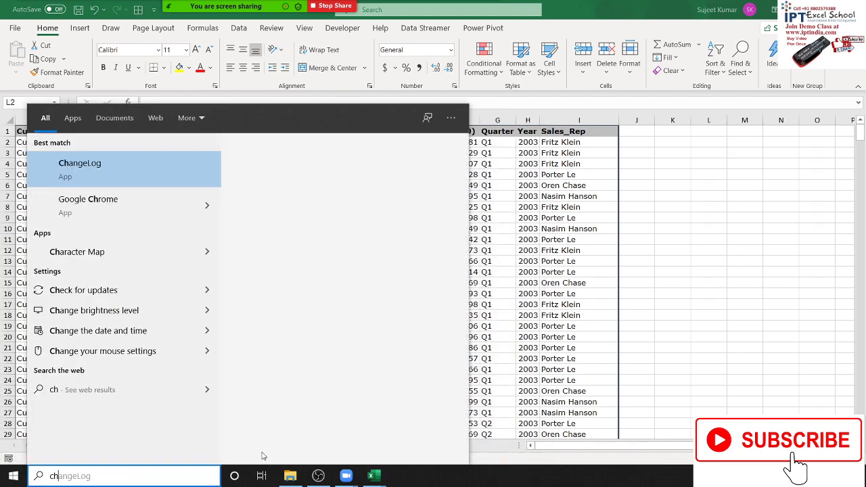
pyautogui.click(115, 204)
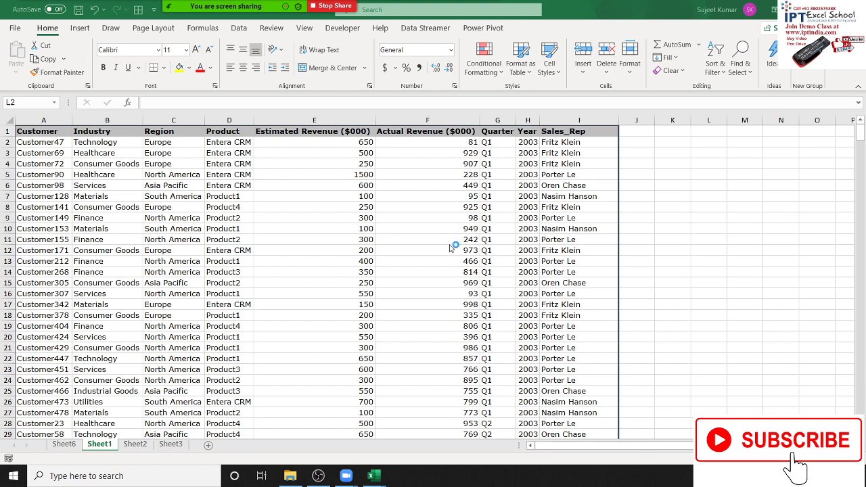